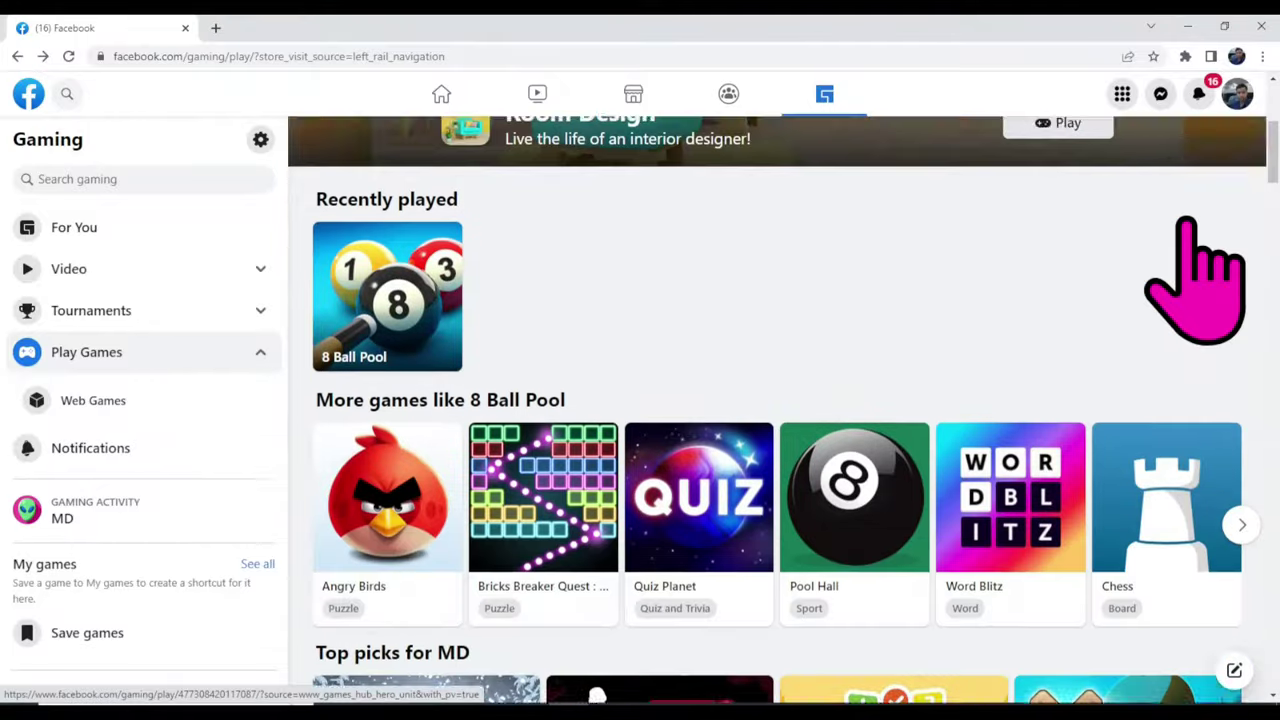
- Subscribe to the money-tips channel with notifications set to All, then browse its videos
{"action": "scroll", "coordinate": [1190, 230], "scroll_direction": "down", "scroll_amount": 16}
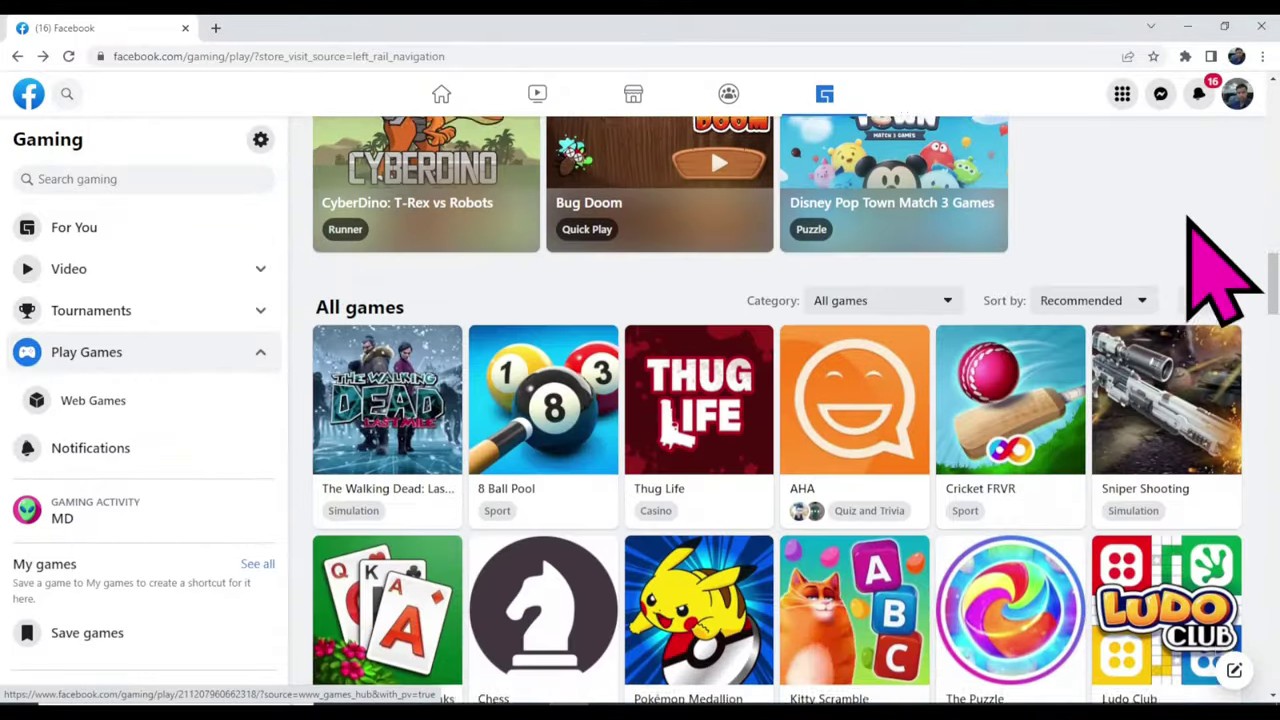
{"action": "scroll", "coordinate": [1192, 232], "scroll_direction": "down", "scroll_amount": 12}
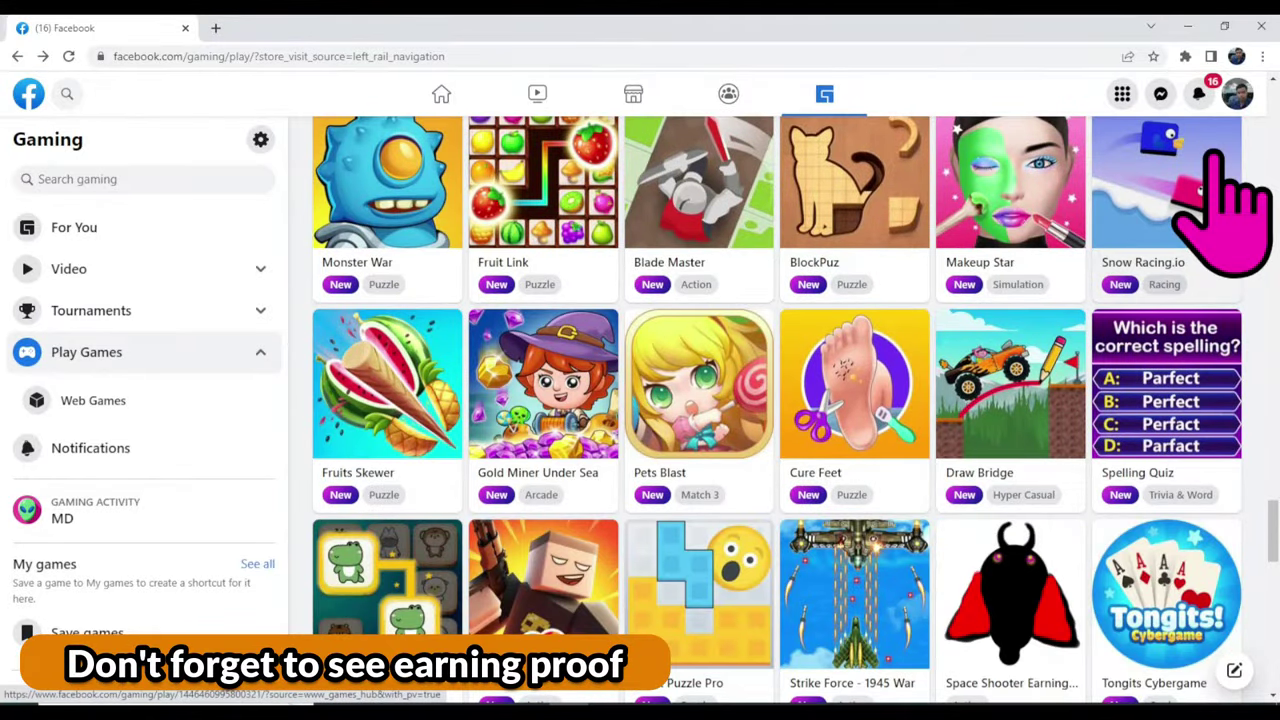
{"action": "scroll", "coordinate": [1215, 155], "scroll_direction": "down", "scroll_amount": 10}
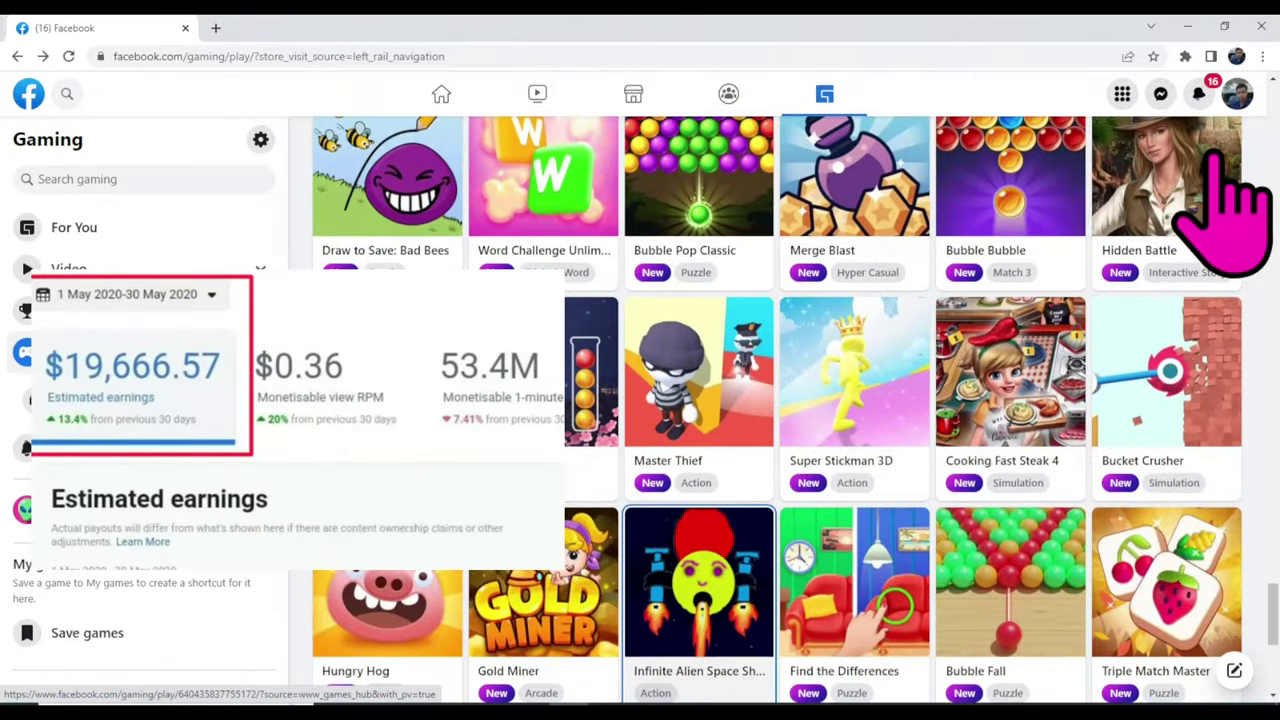
{"action": "scroll", "coordinate": [1215, 155], "scroll_direction": "down", "scroll_amount": 2}
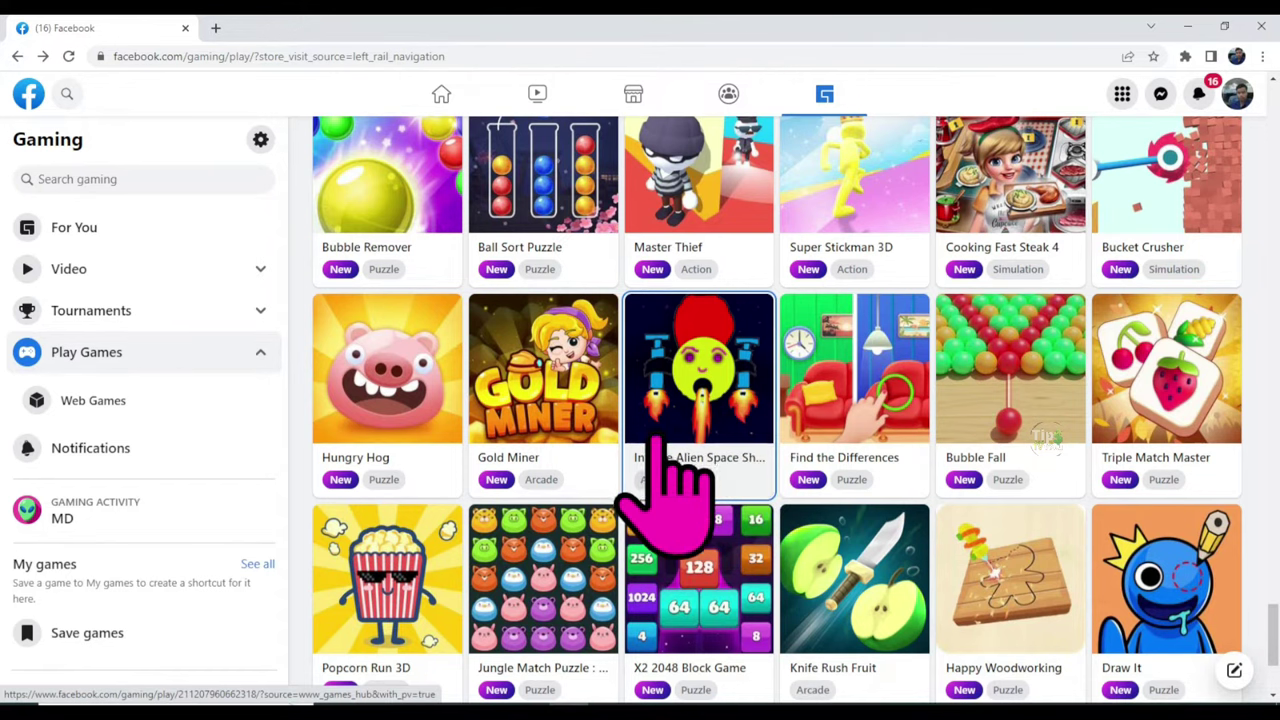
{"action": "scroll", "coordinate": [700, 420], "scroll_direction": "down", "scroll_amount": 5}
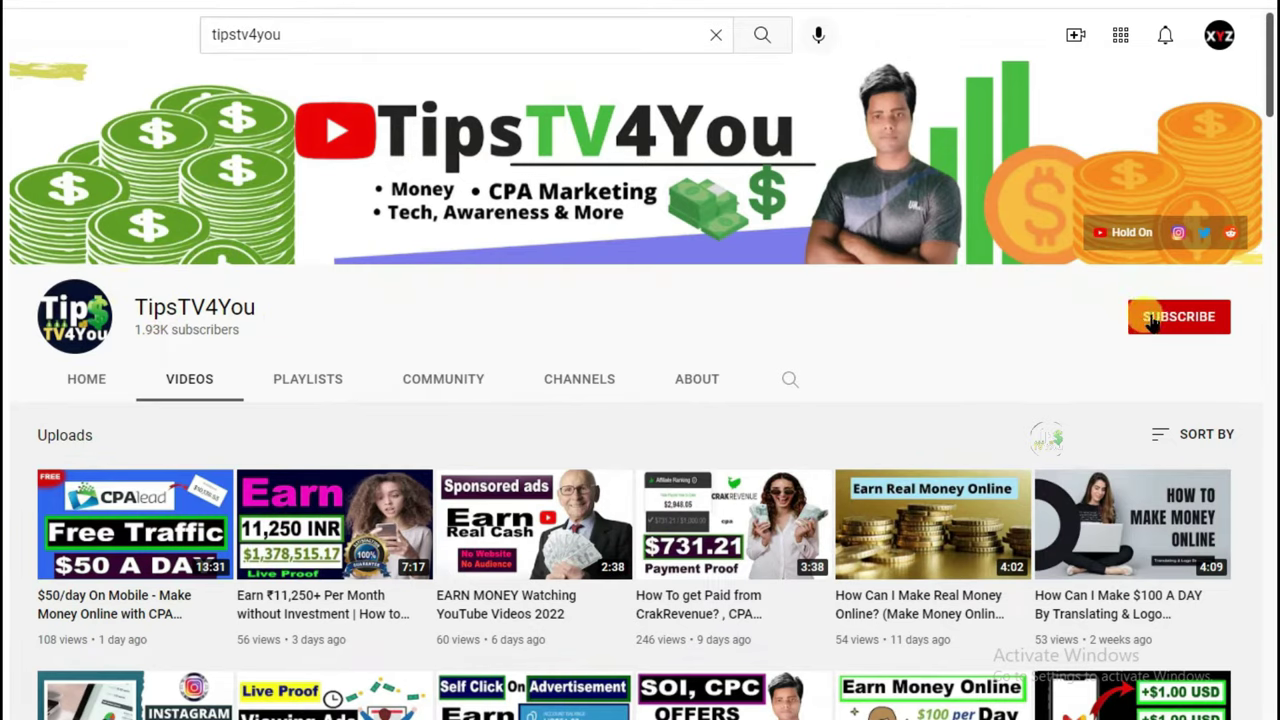
{"action": "left_click", "coordinate": [1148, 320]}
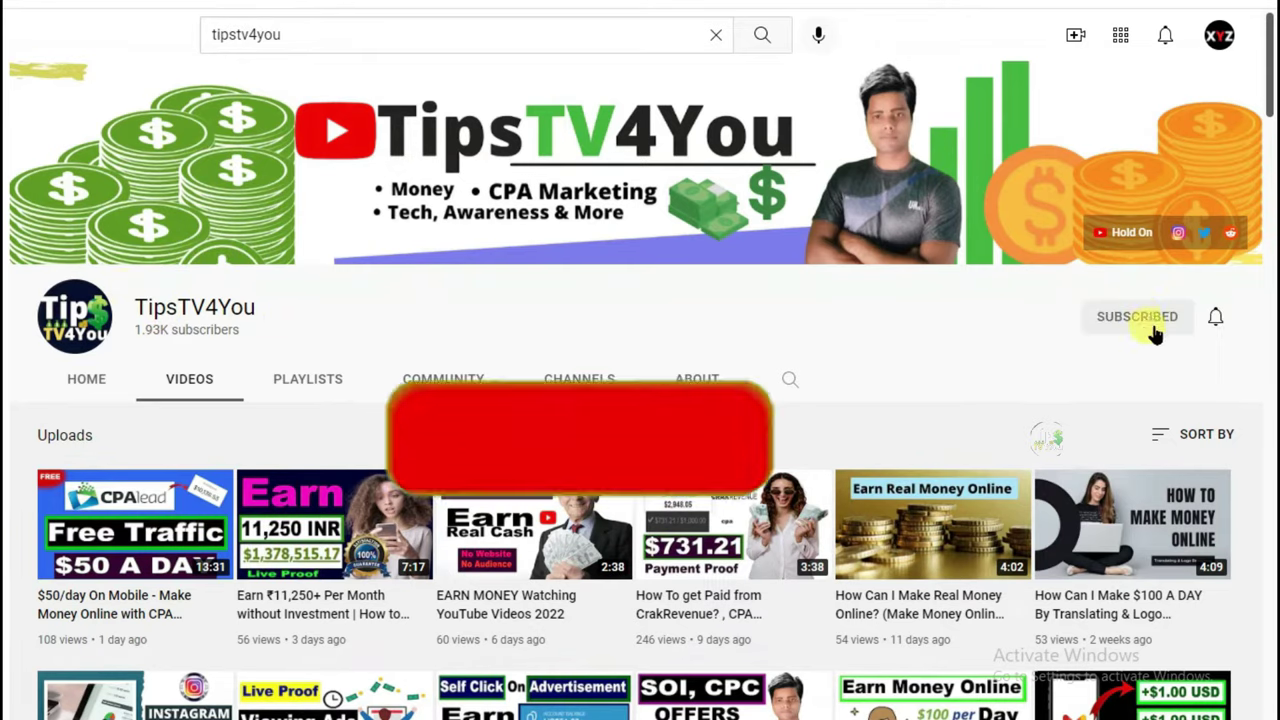
{"action": "left_click", "coordinate": [1213, 318]}
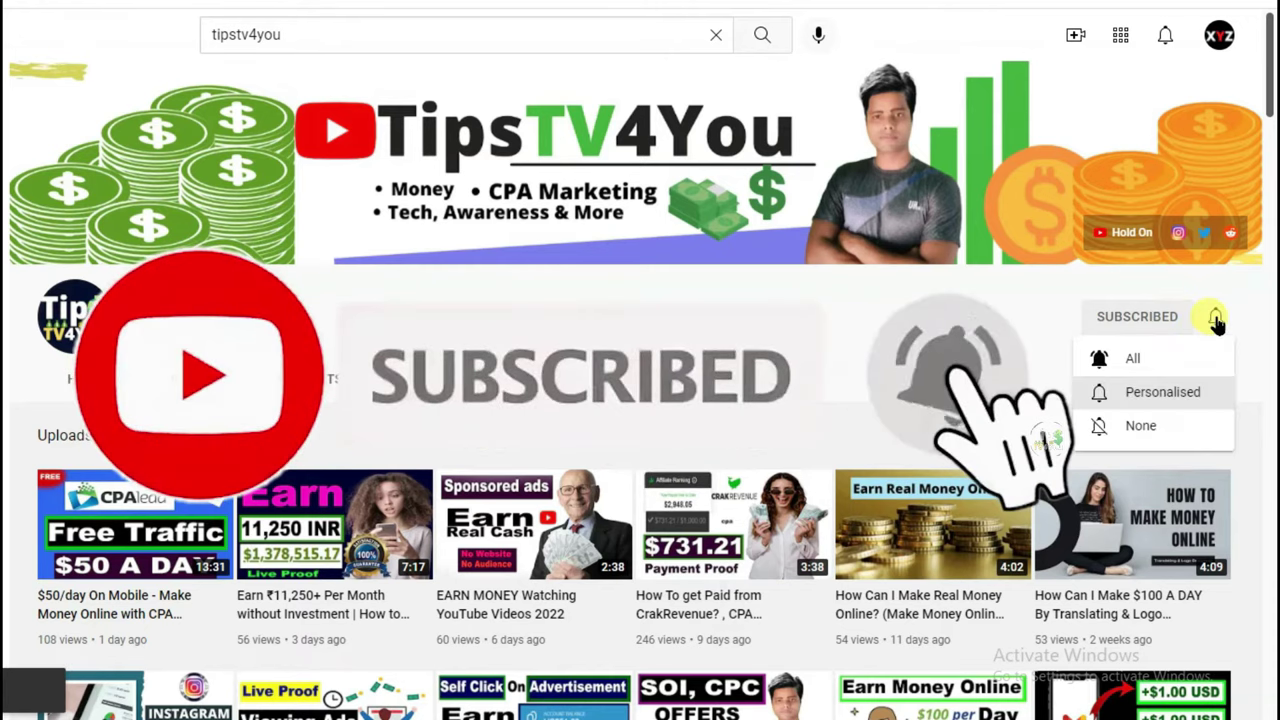
{"action": "left_click", "coordinate": [1150, 360]}
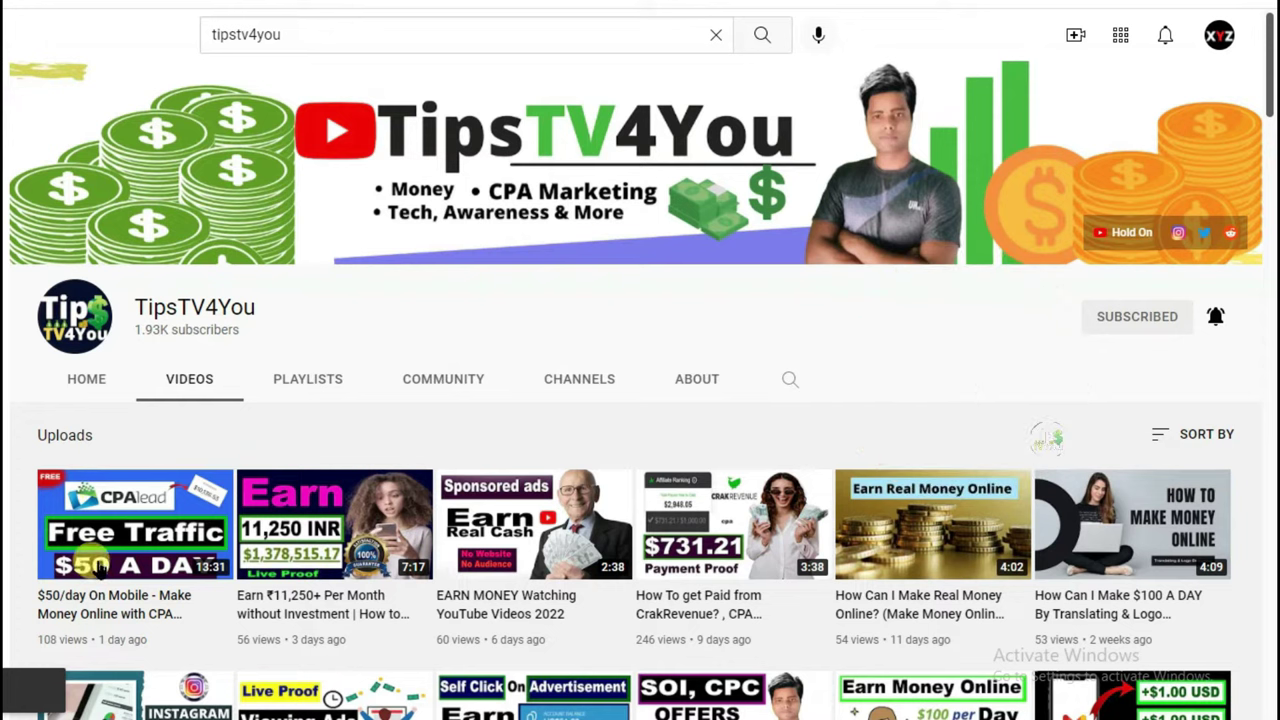
{"action": "scroll", "coordinate": [1245, 395], "scroll_direction": "down", "scroll_amount": 4}
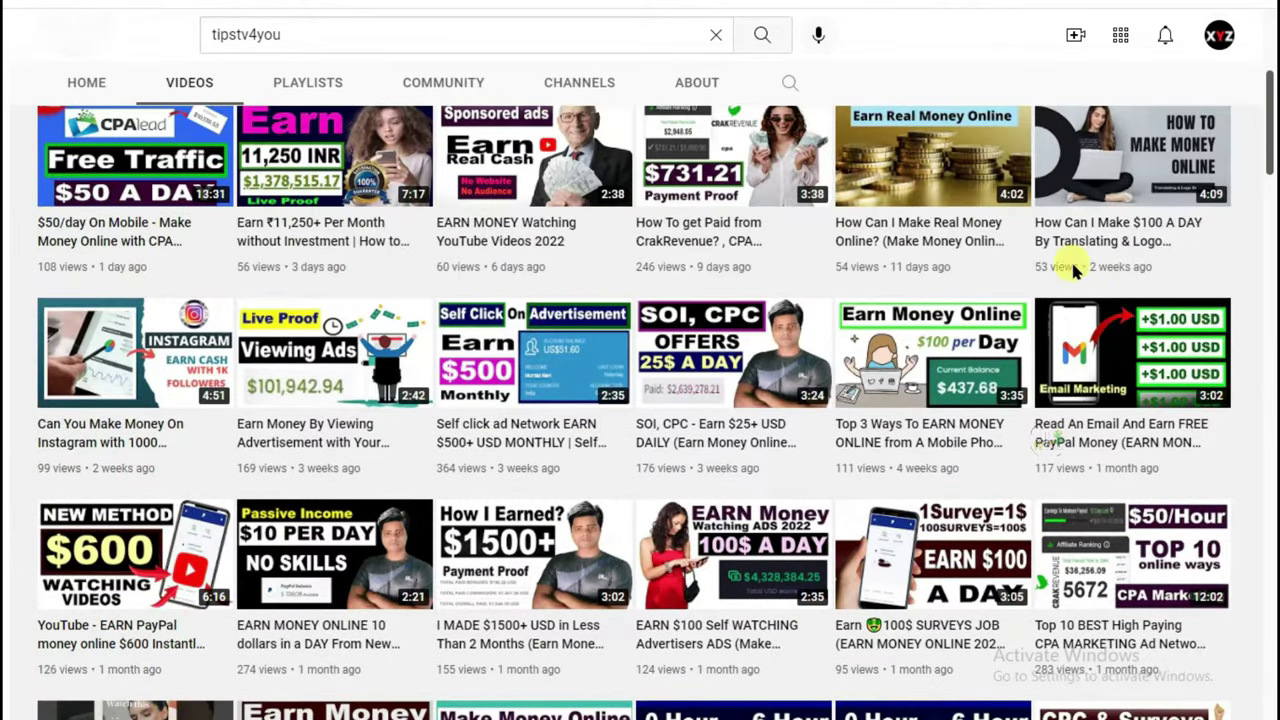
{"action": "scroll", "coordinate": [1265, 395], "scroll_direction": "down", "scroll_amount": 6}
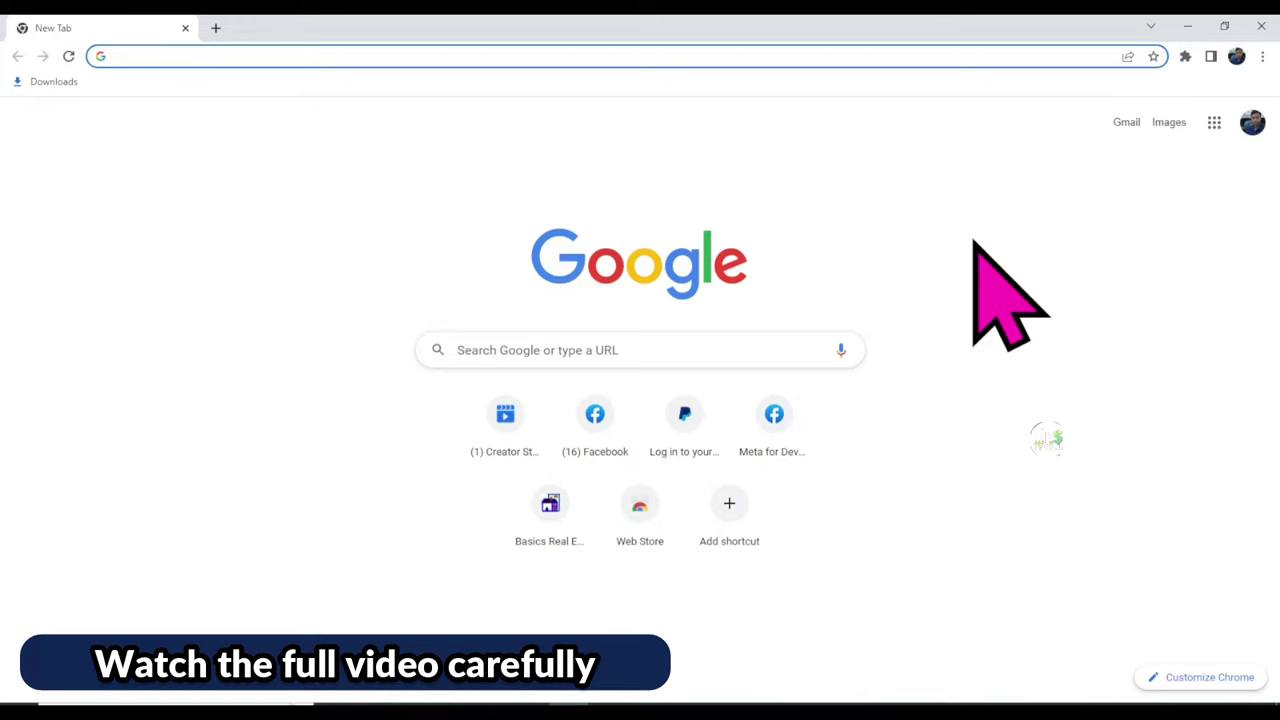
- Search Google for 'gdevelop' and open the gdevelop.io result
{"action": "type", "text": "gdeve"}
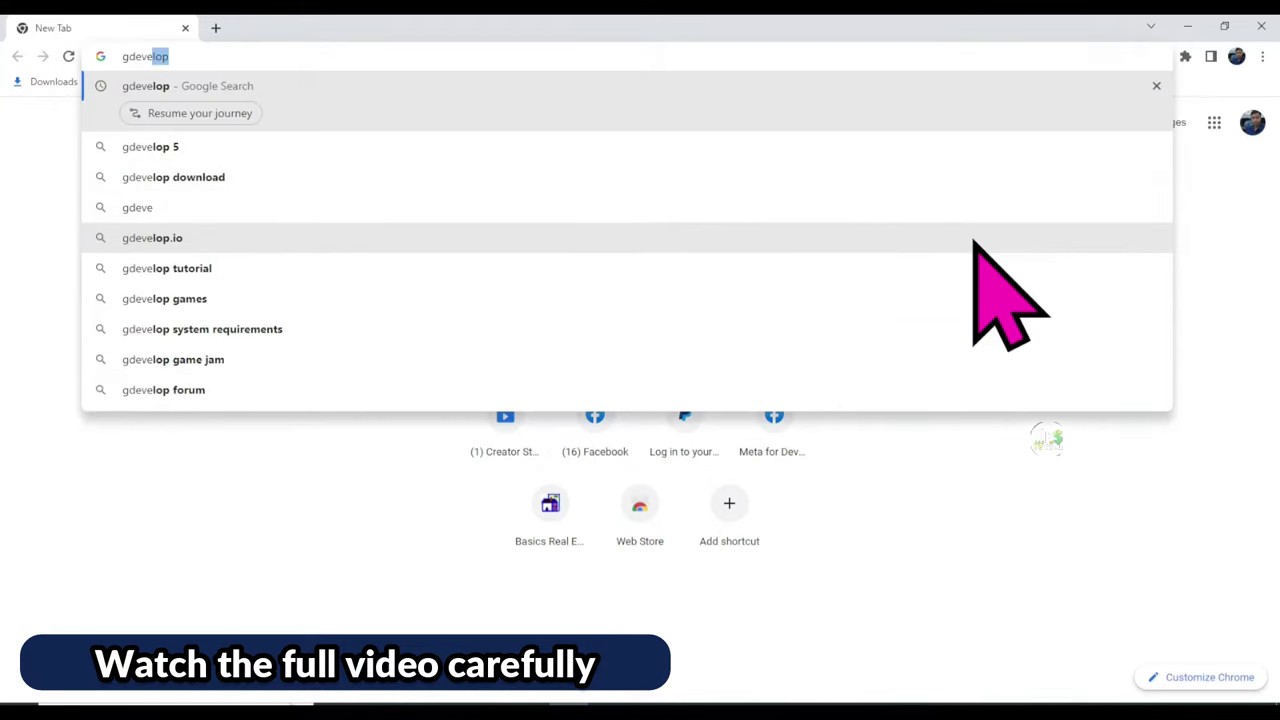
{"action": "type", "text": "lop"}
{"action": "key", "text": "Return"}
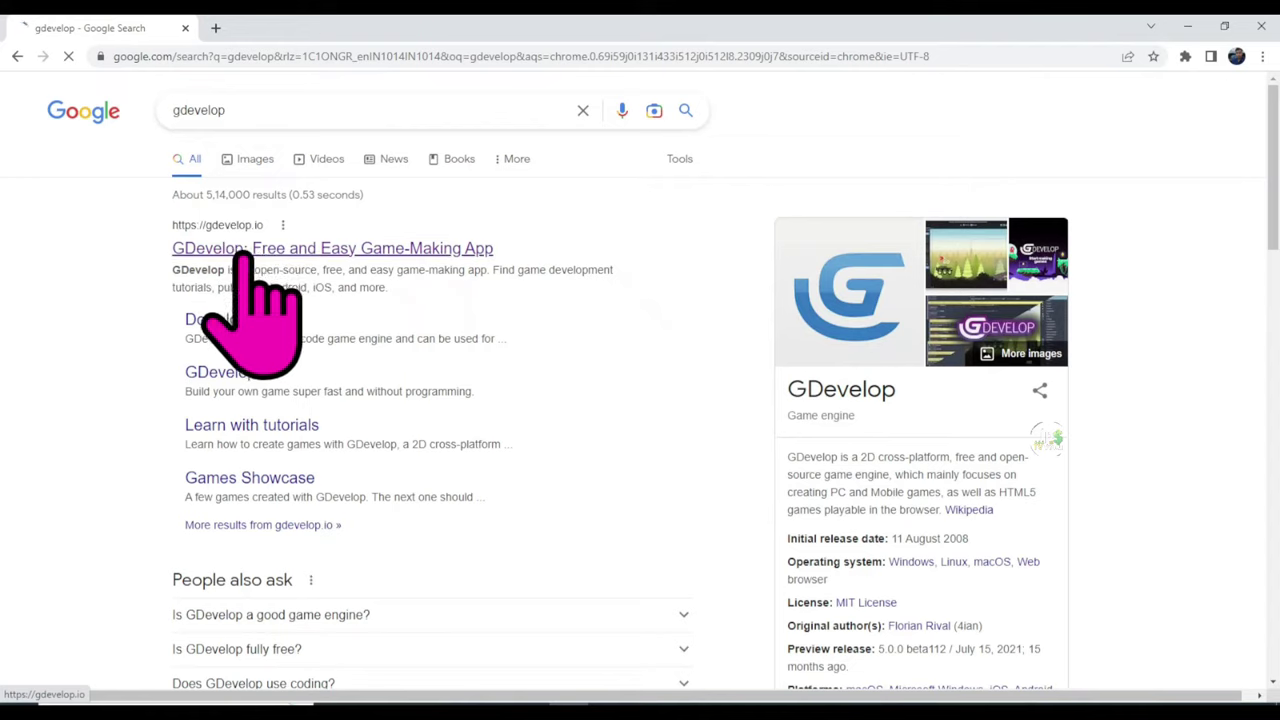
{"action": "left_click", "coordinate": [260, 250]}
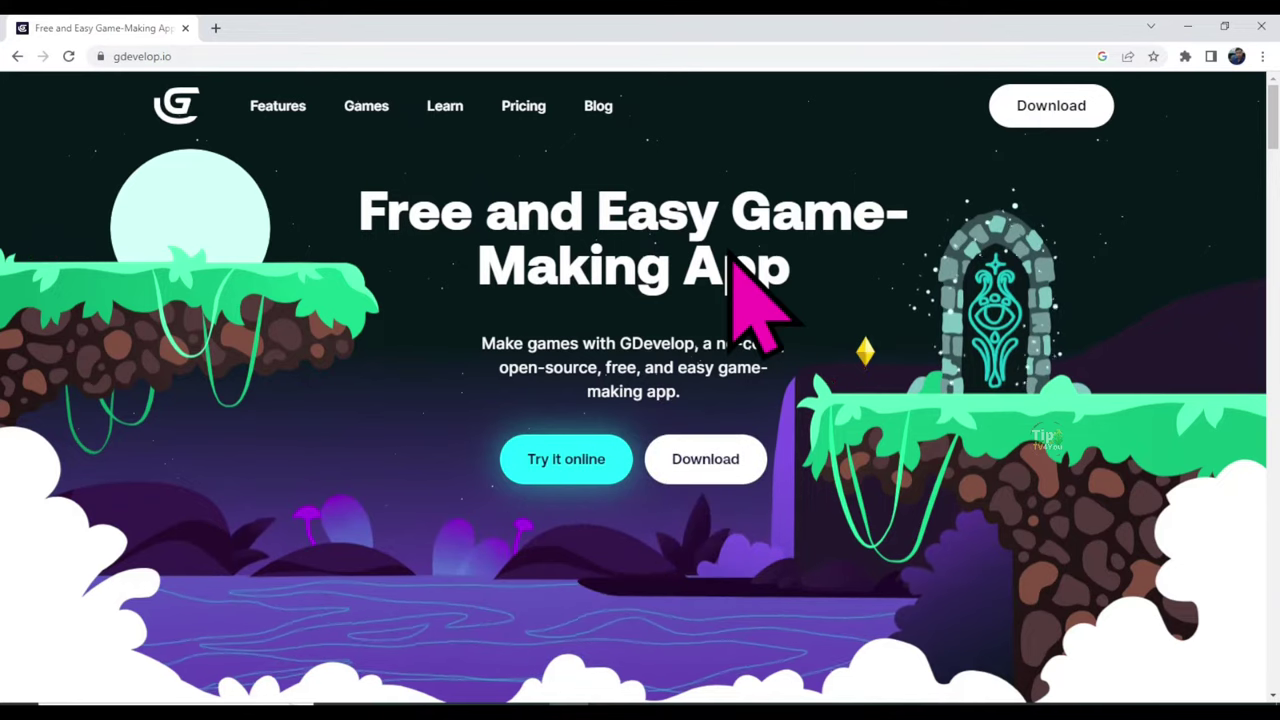
- Launch the online GDevelop editor and scroll the new-project examples to Geometry monster
{"action": "left_click", "coordinate": [583, 460]}
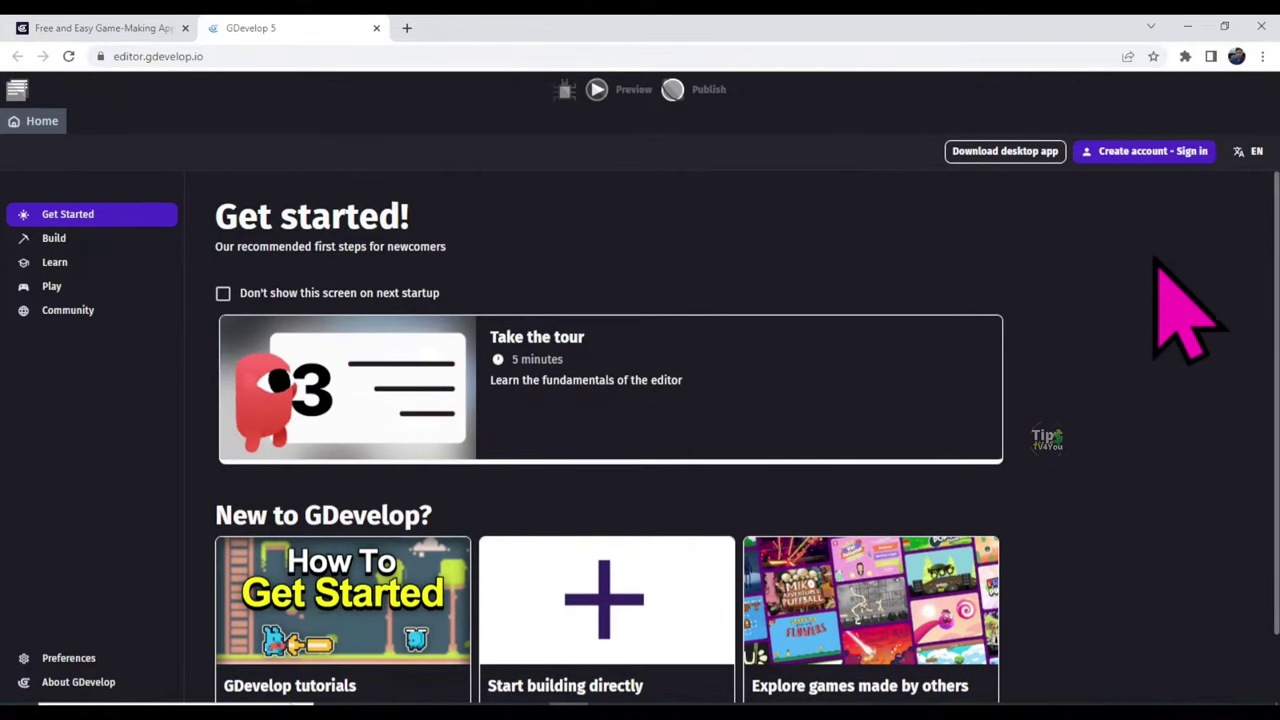
{"action": "scroll", "coordinate": [900, 420], "scroll_direction": "down", "scroll_amount": 1}
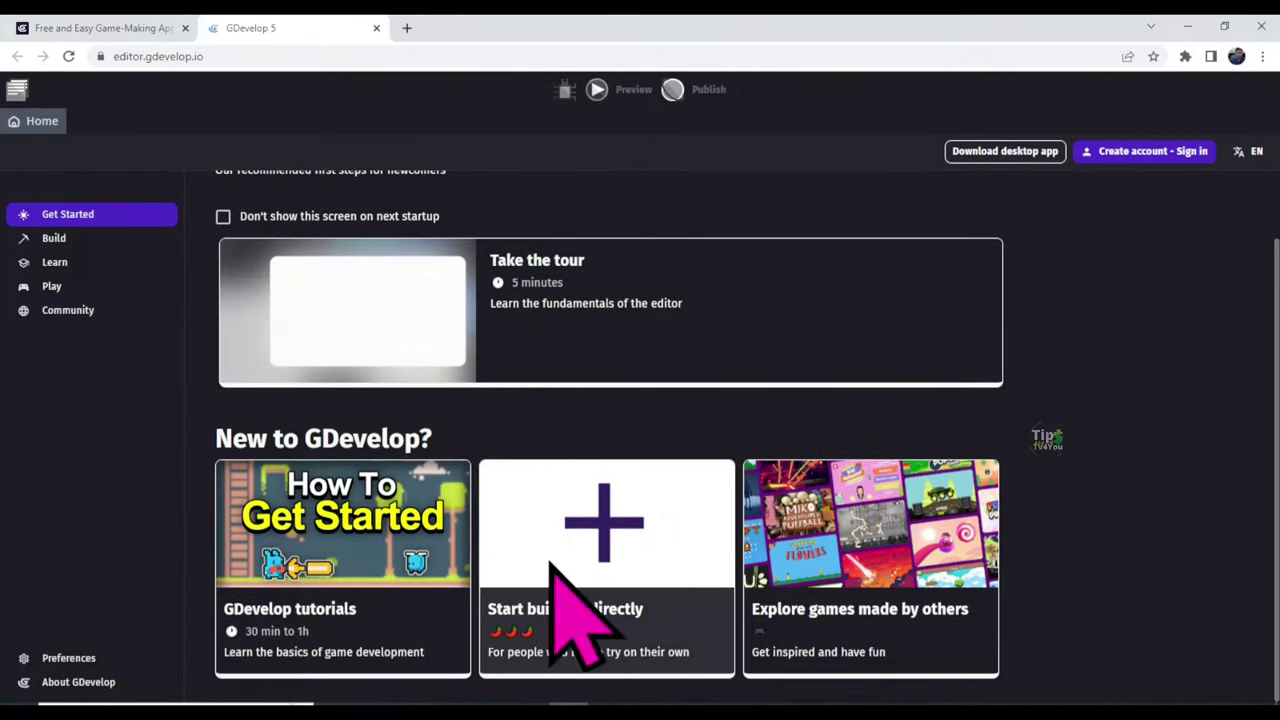
{"action": "left_click", "coordinate": [634, 514]}
{"action": "scroll", "coordinate": [740, 240], "scroll_direction": "down", "scroll_amount": 1}
{"action": "scroll", "coordinate": [740, 235], "scroll_direction": "down", "scroll_amount": 6}
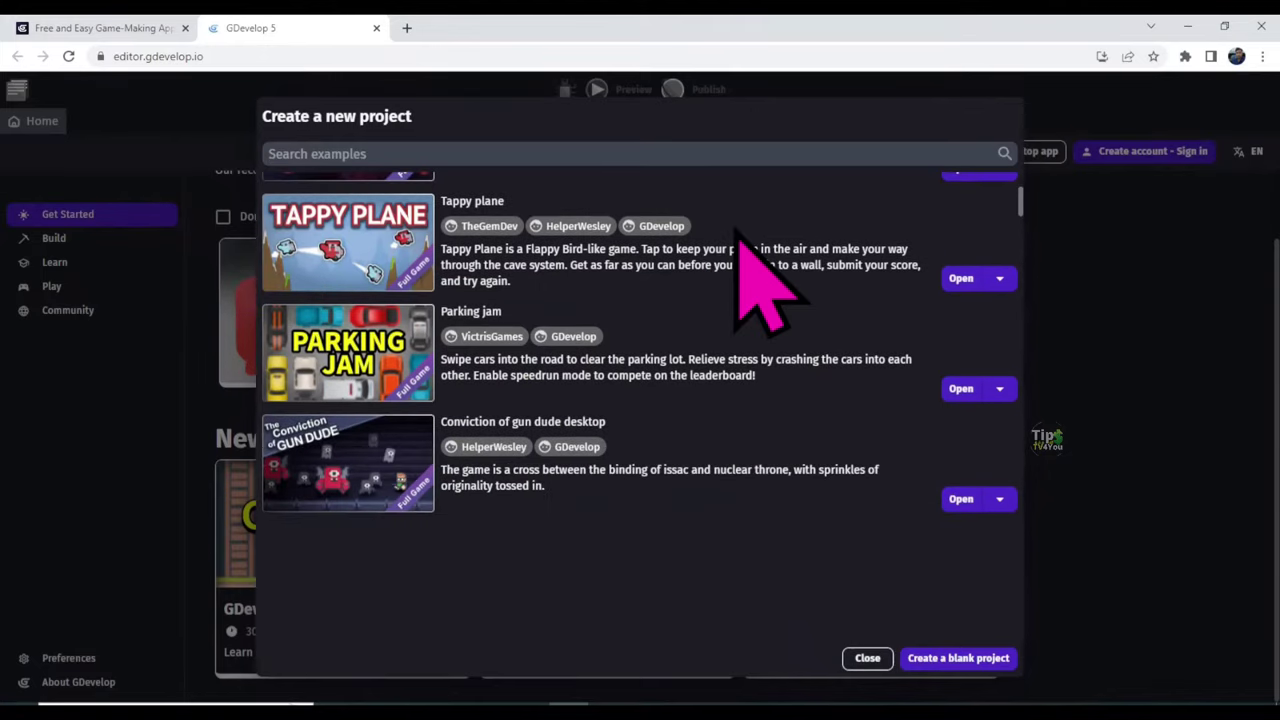
{"action": "scroll", "coordinate": [740, 235], "scroll_direction": "down", "scroll_amount": 5}
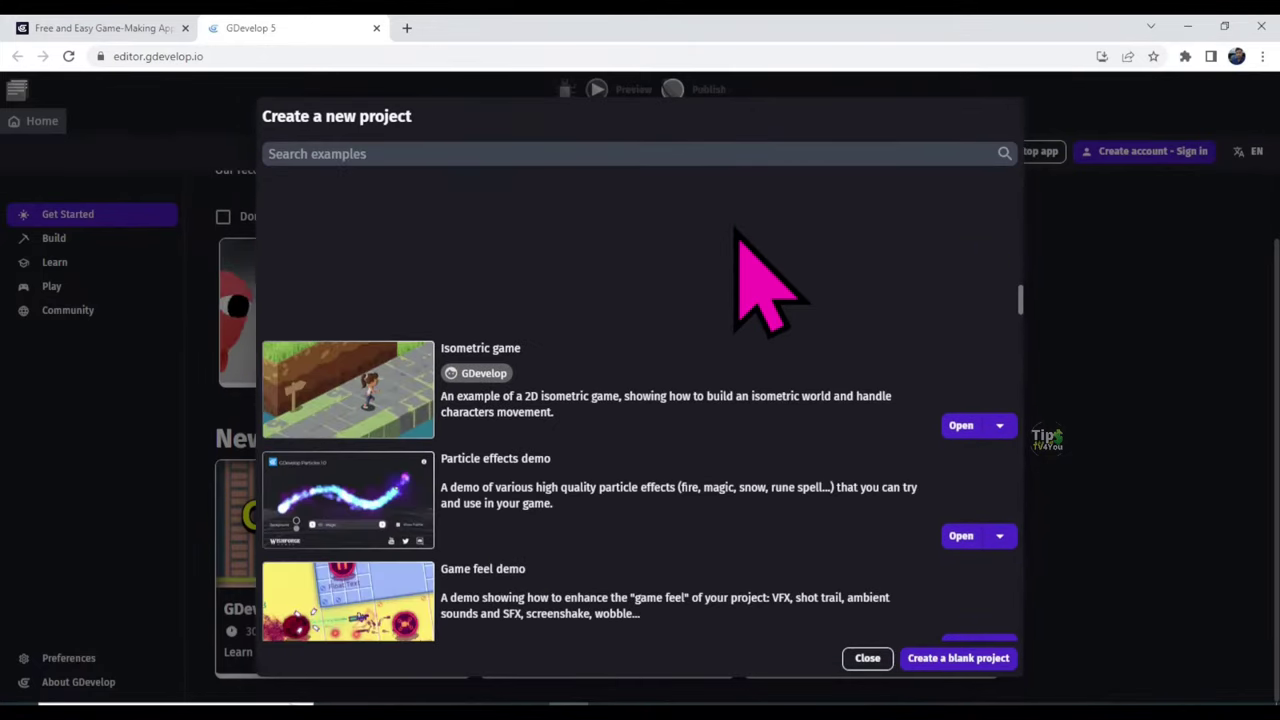
{"action": "scroll", "coordinate": [740, 236], "scroll_direction": "up", "scroll_amount": 12}
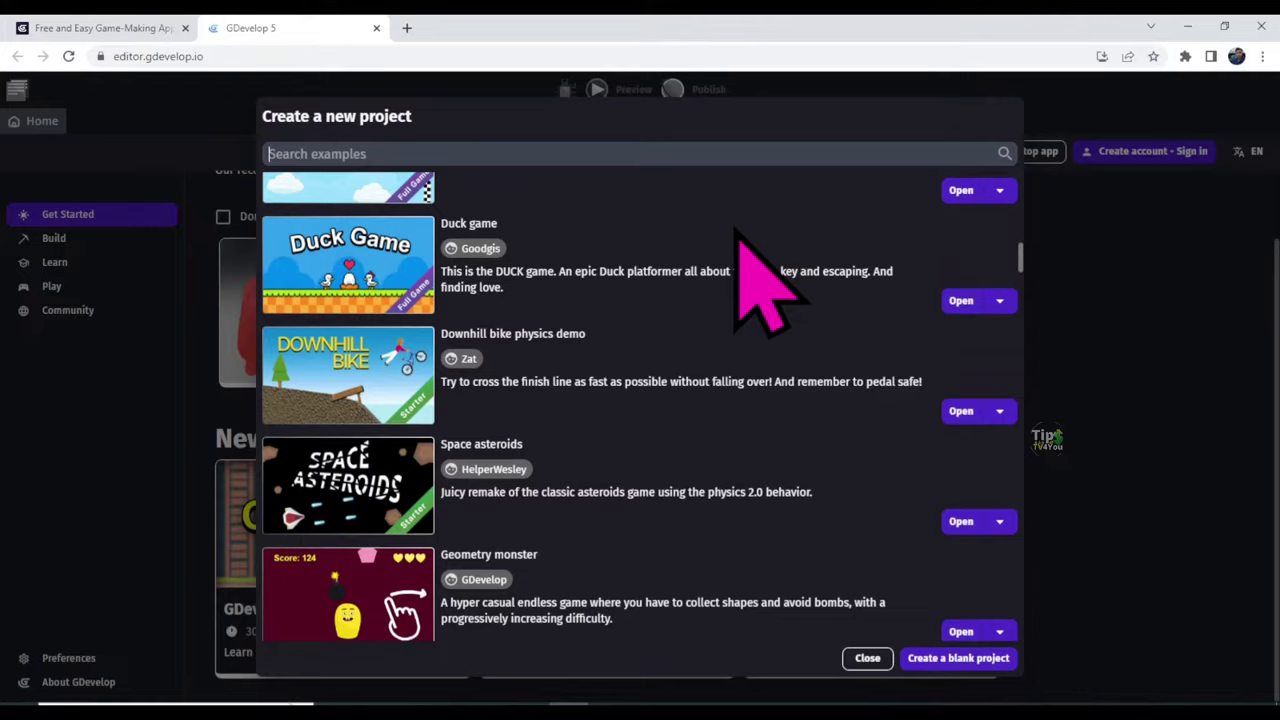
{"action": "scroll", "coordinate": [740, 235], "scroll_direction": "down", "scroll_amount": 5}
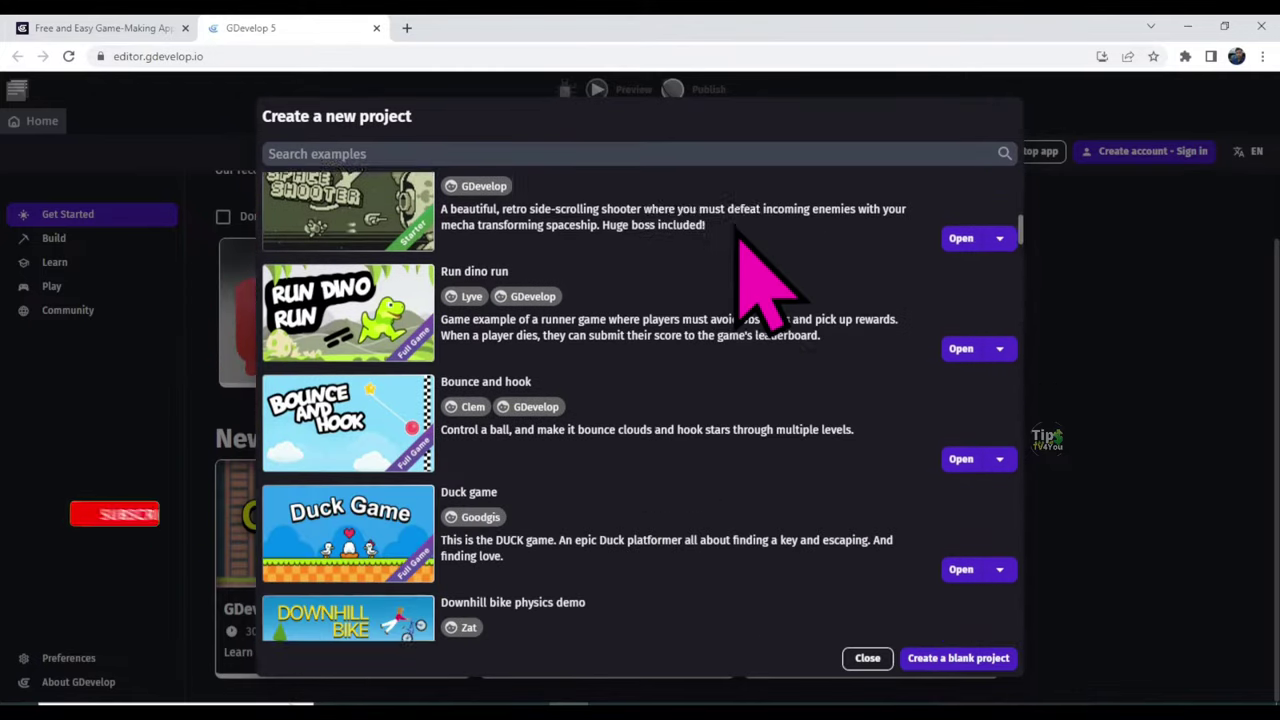
{"action": "scroll", "coordinate": [737, 232], "scroll_direction": "down", "scroll_amount": 6}
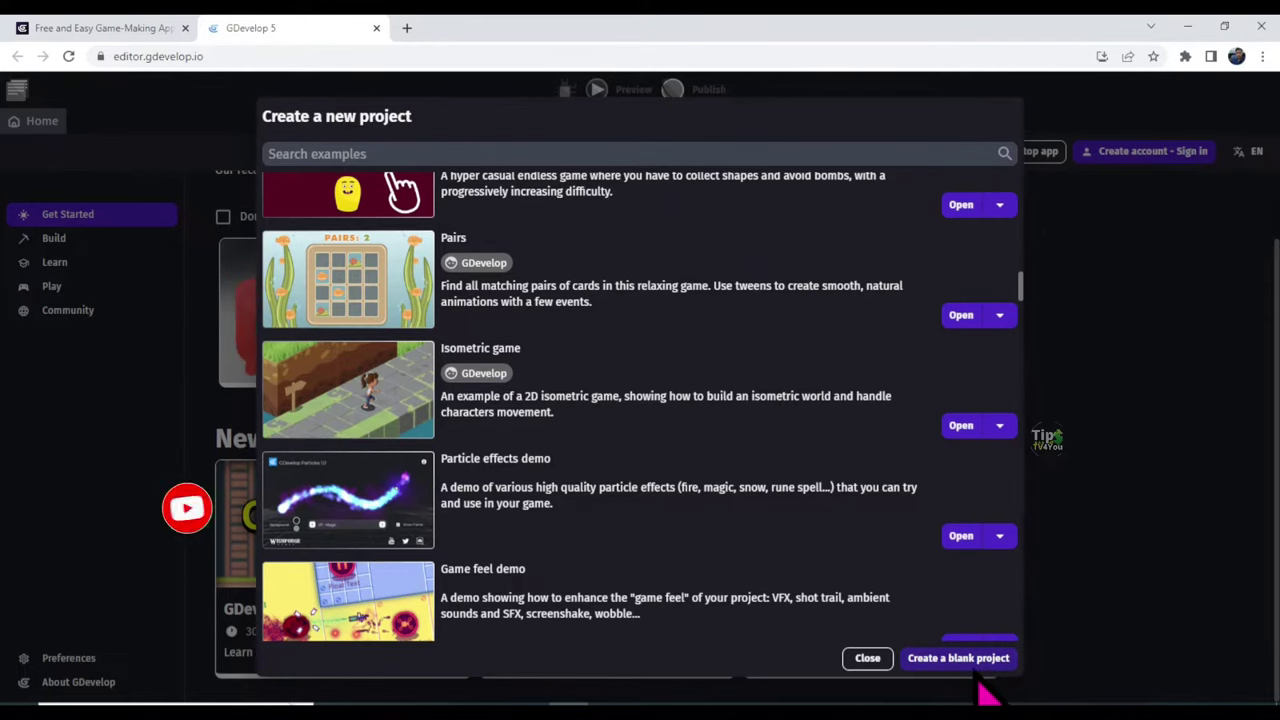
{"action": "scroll", "coordinate": [343, 334], "scroll_direction": "up", "scroll_amount": 2}
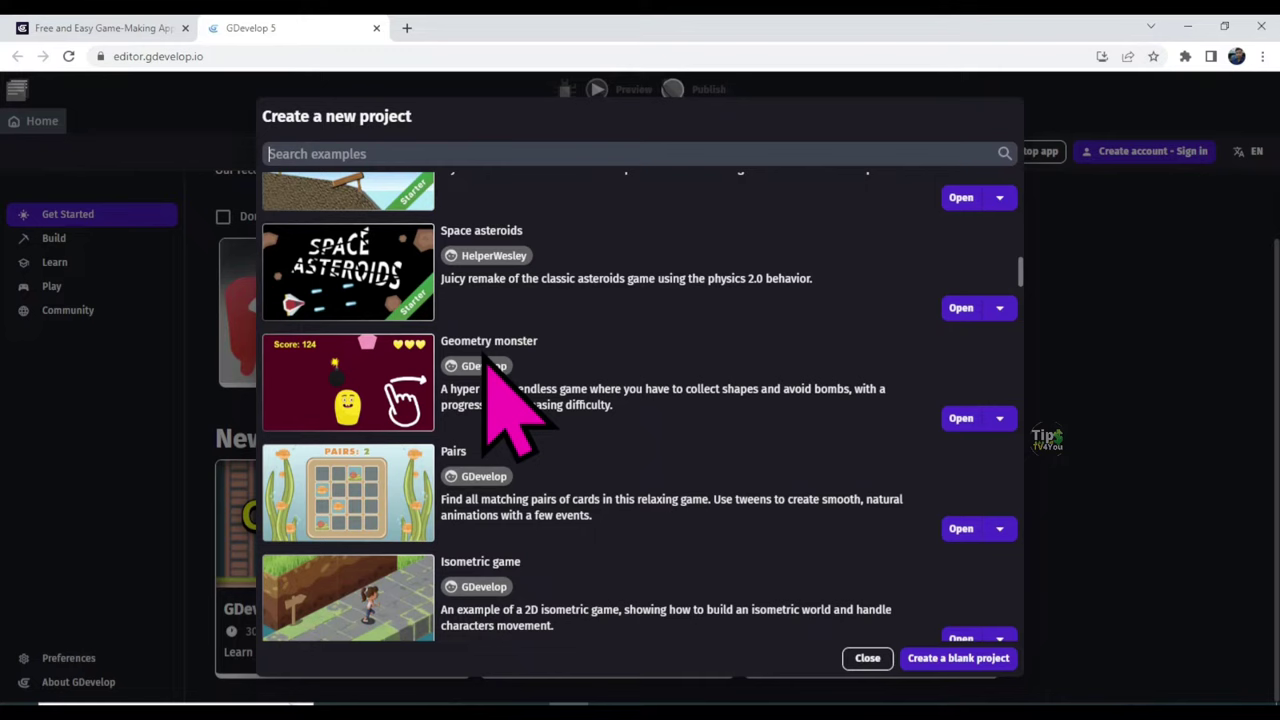
- Create the Motionless Toes project from the Geometry monster example and show its MainMenu scene
{"action": "left_click", "coordinate": [958, 422]}
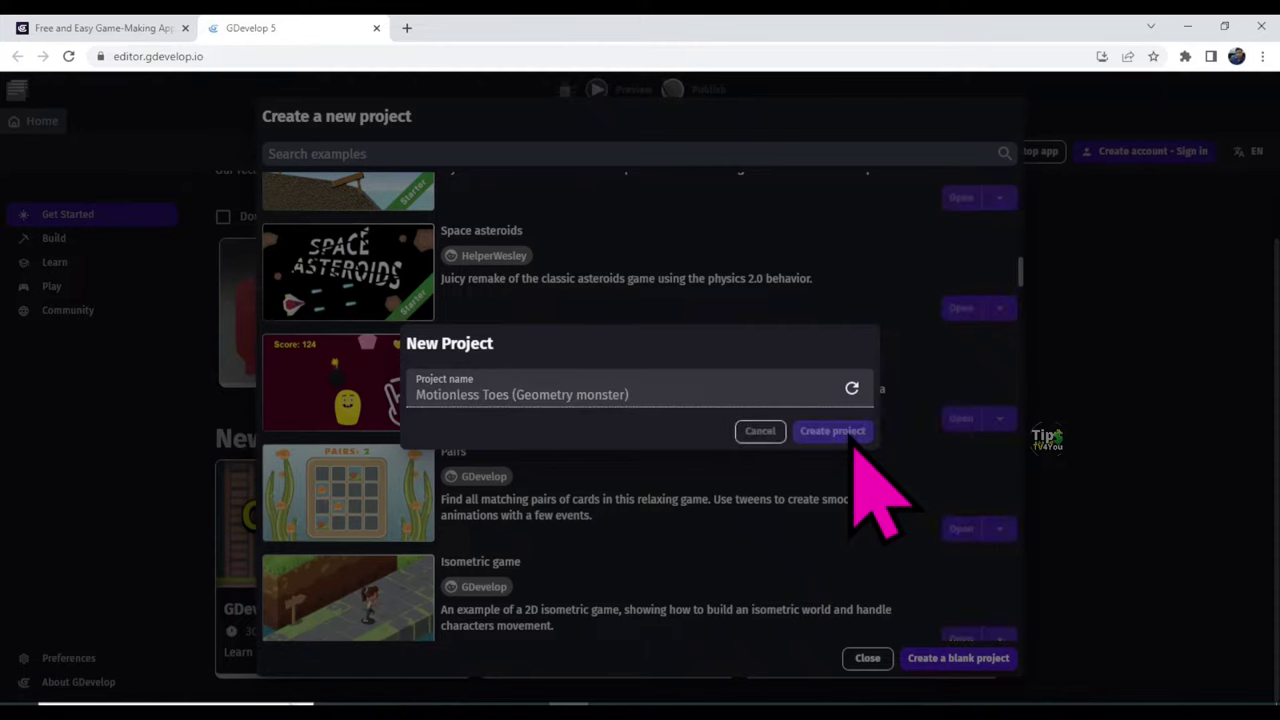
{"action": "left_click", "coordinate": [850, 437]}
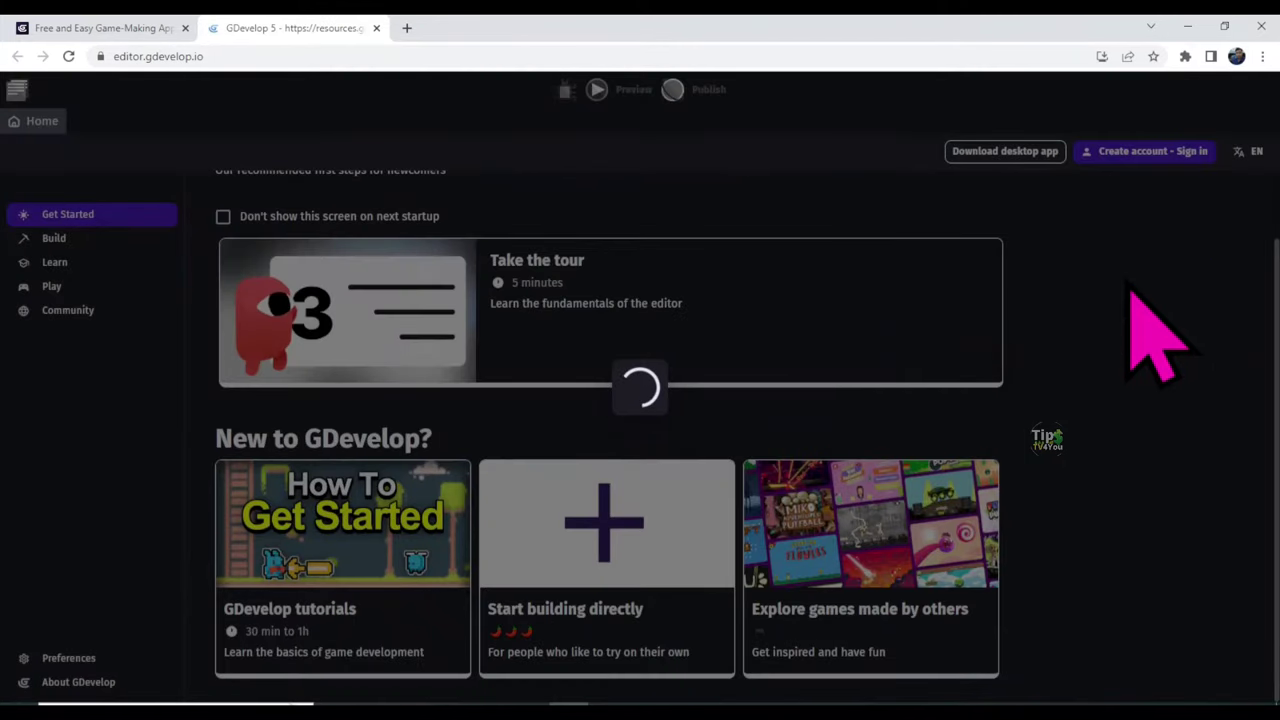
{"action": "left_click", "coordinate": [920, 430]}
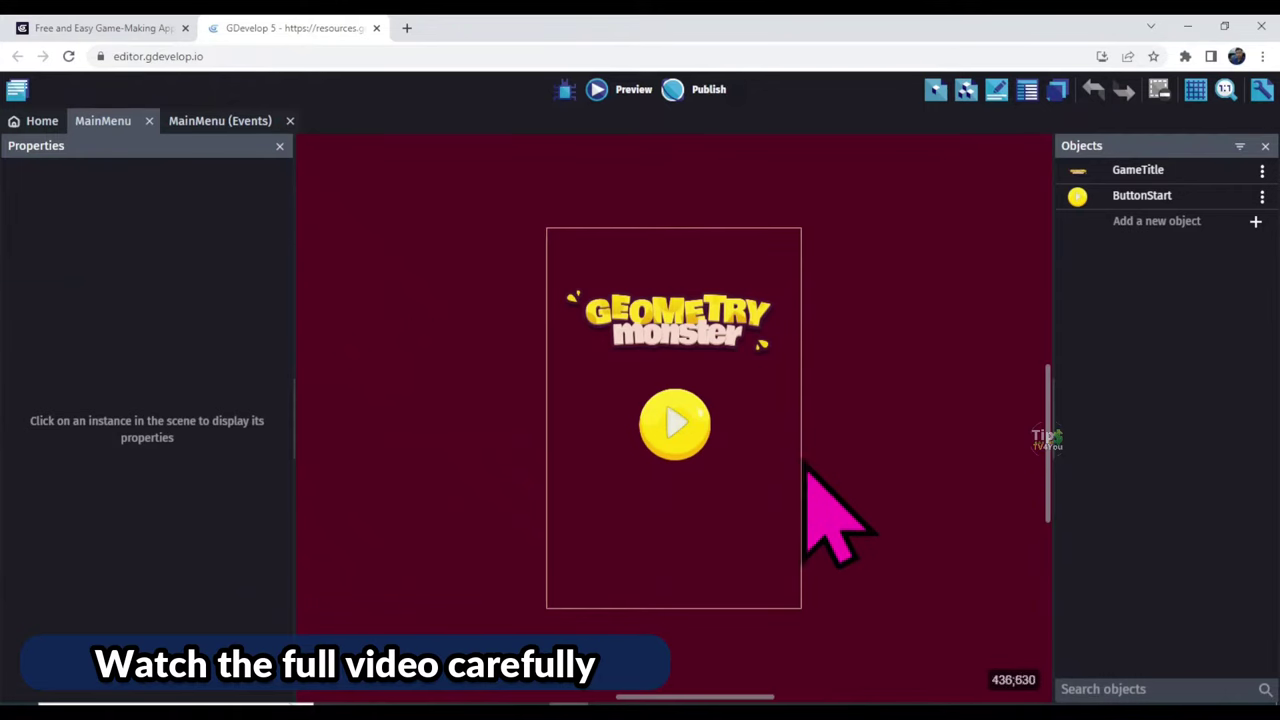
- Change the MainMenu scene background from dark red 86;9;33 to black 0;0;0 in scene properties
{"action": "right_click", "coordinate": [406, 290]}
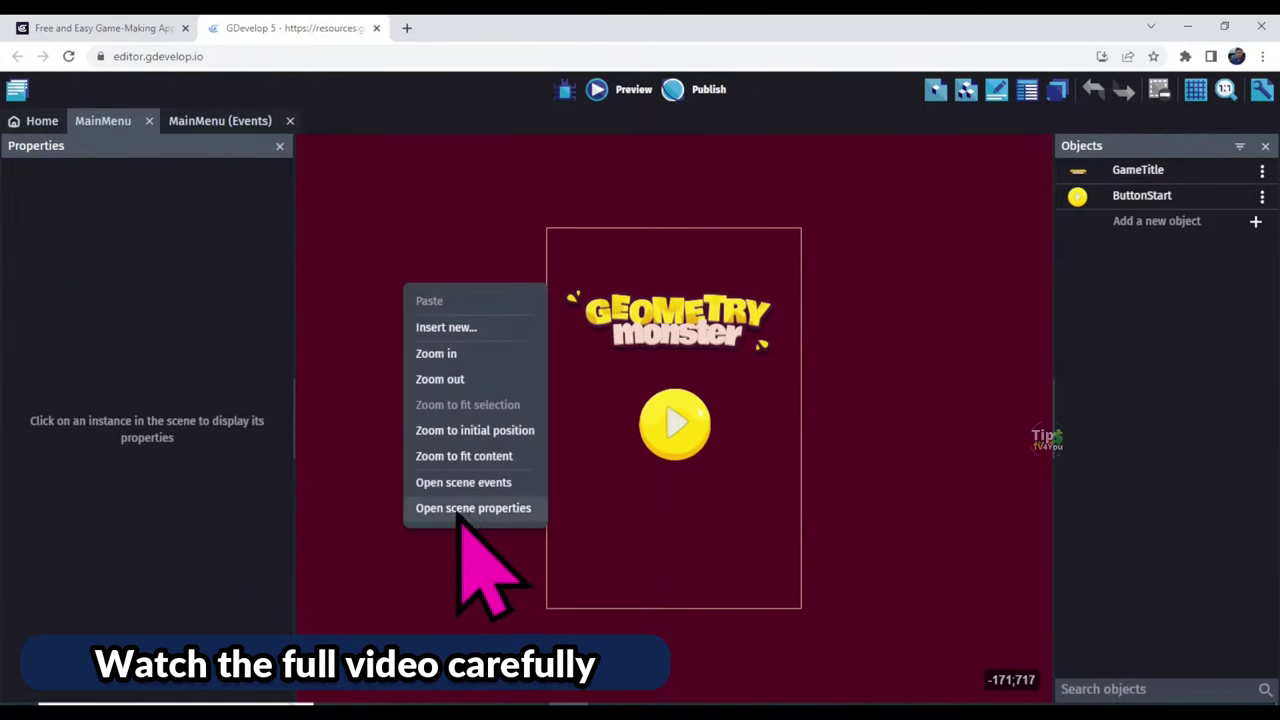
{"action": "left_click", "coordinate": [484, 515]}
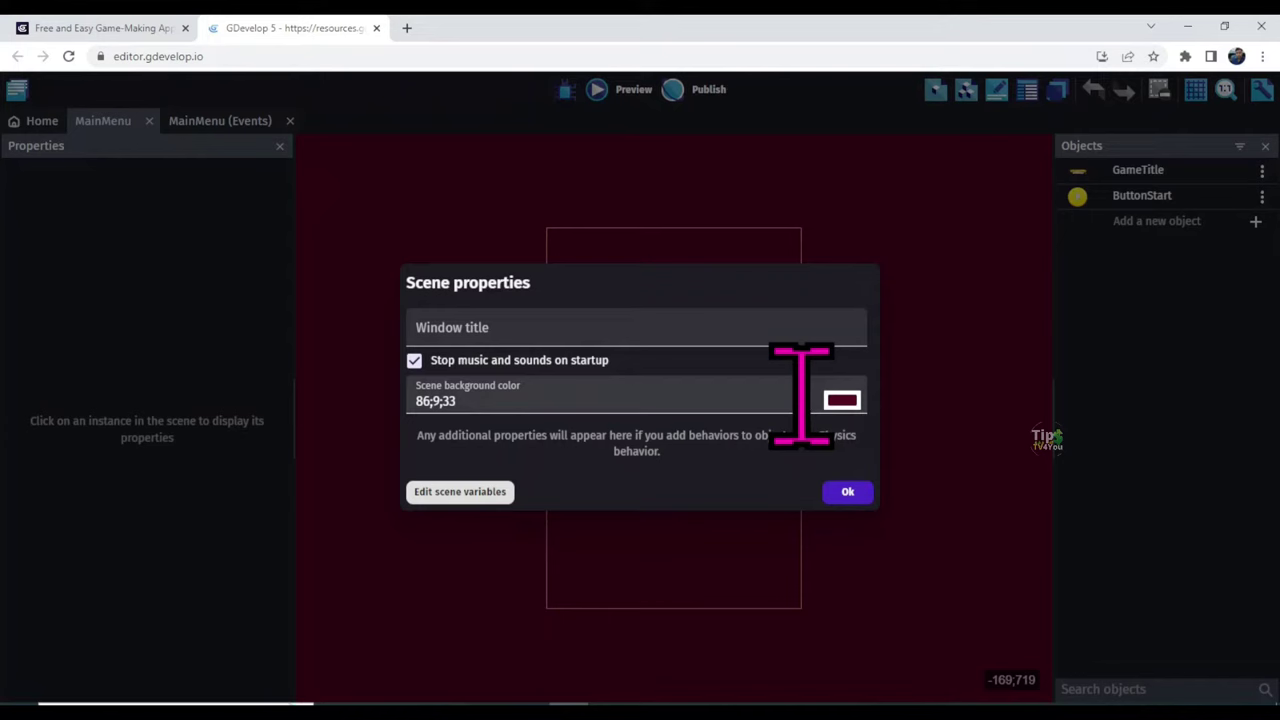
{"action": "left_click", "coordinate": [843, 398]}
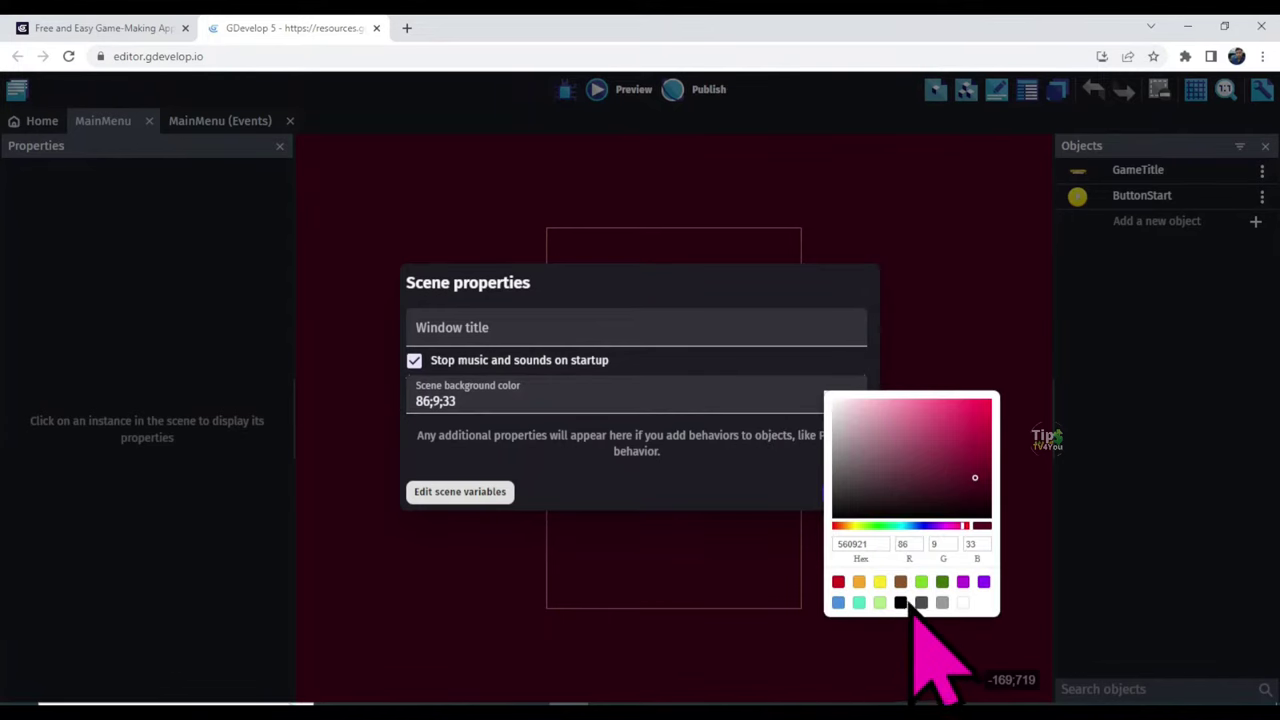
{"action": "left_click", "coordinate": [760, 480]}
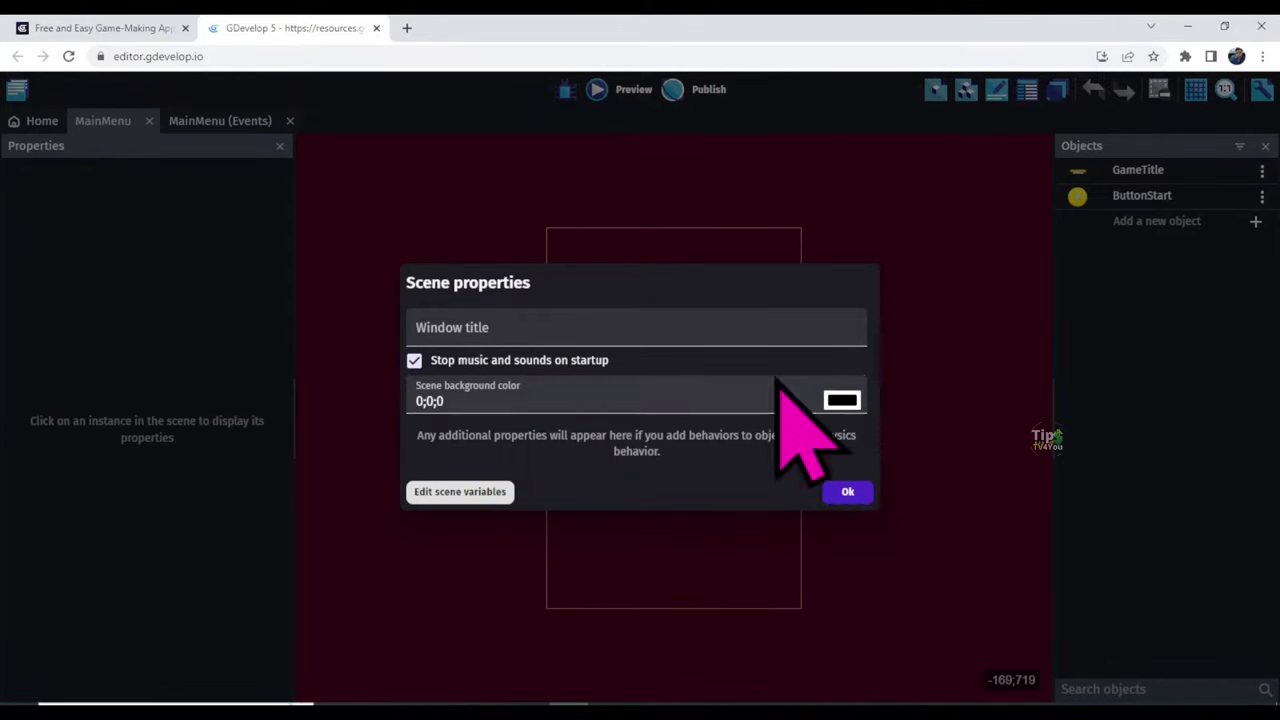
{"action": "left_click", "coordinate": [850, 404]}
{"action": "left_click", "coordinate": [822, 488]}
{"action": "left_click", "coordinate": [846, 494]}
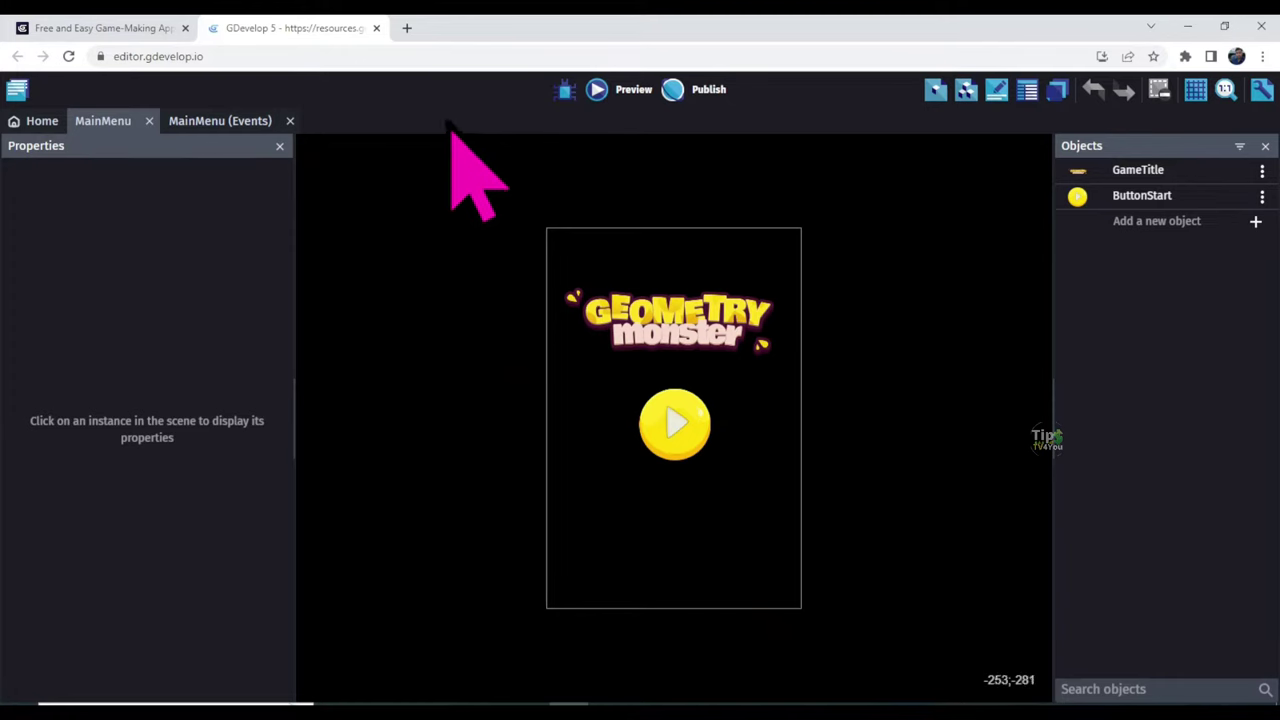
- Open the Level1 scene and set its background colour to dark blue 7;28;138
{"action": "left_click", "coordinate": [18, 88]}
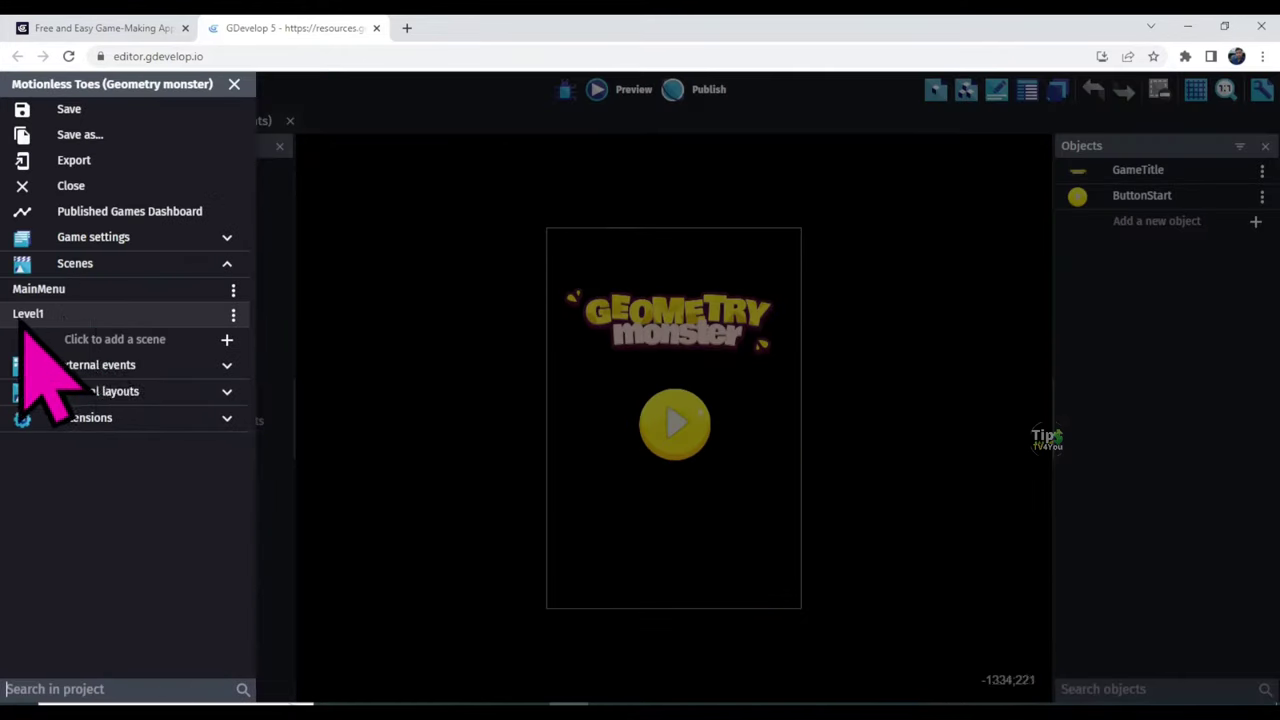
{"action": "left_click", "coordinate": [74, 318]}
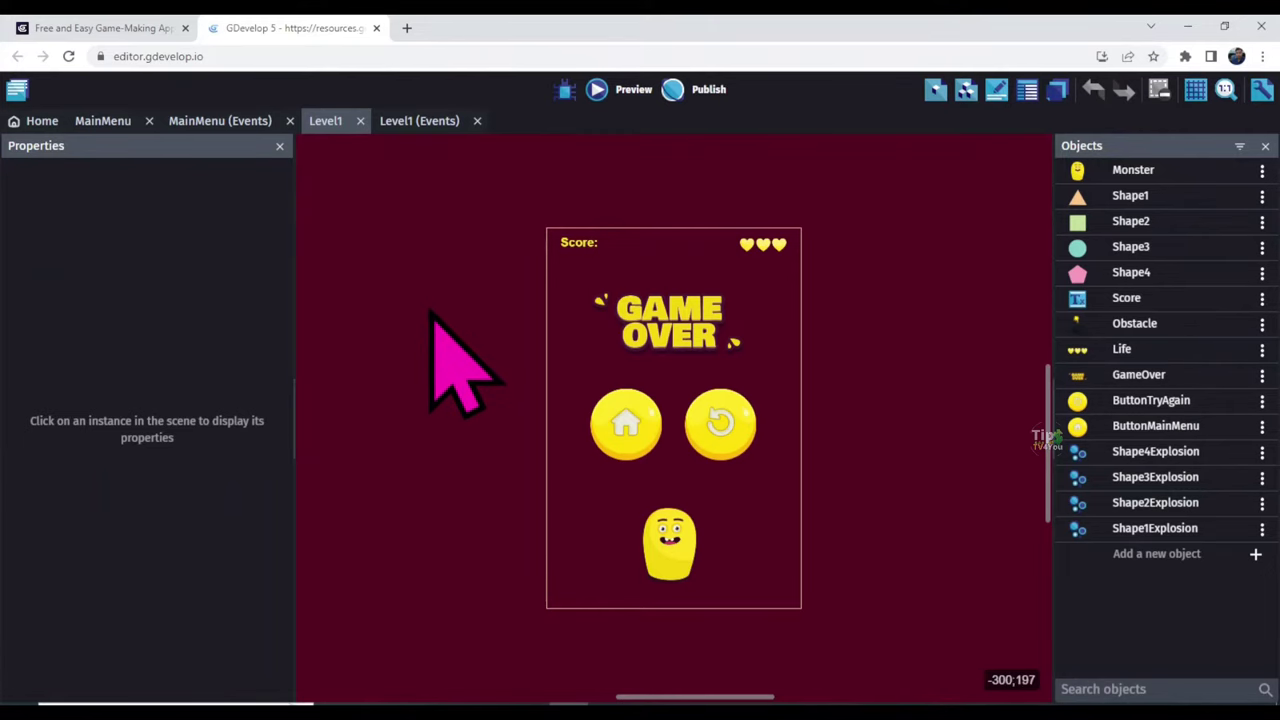
{"action": "right_click", "coordinate": [390, 237]}
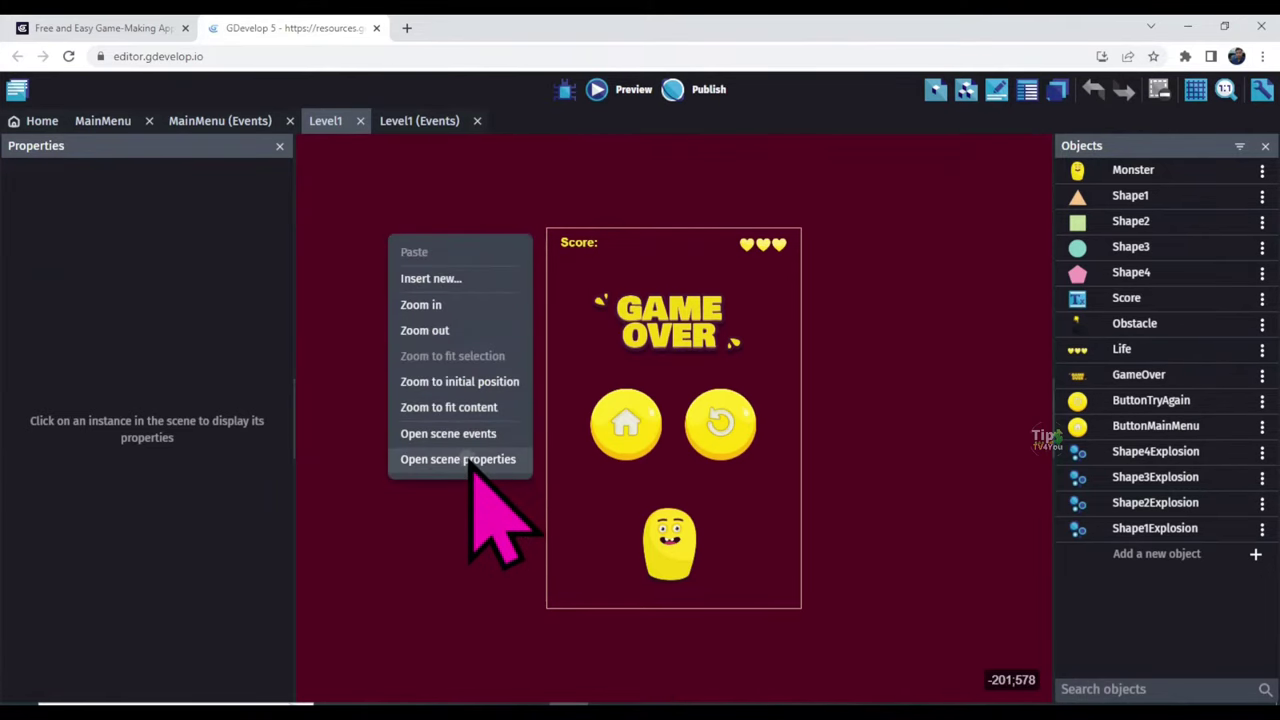
{"action": "left_click", "coordinate": [472, 460]}
{"action": "left_click", "coordinate": [845, 401]}
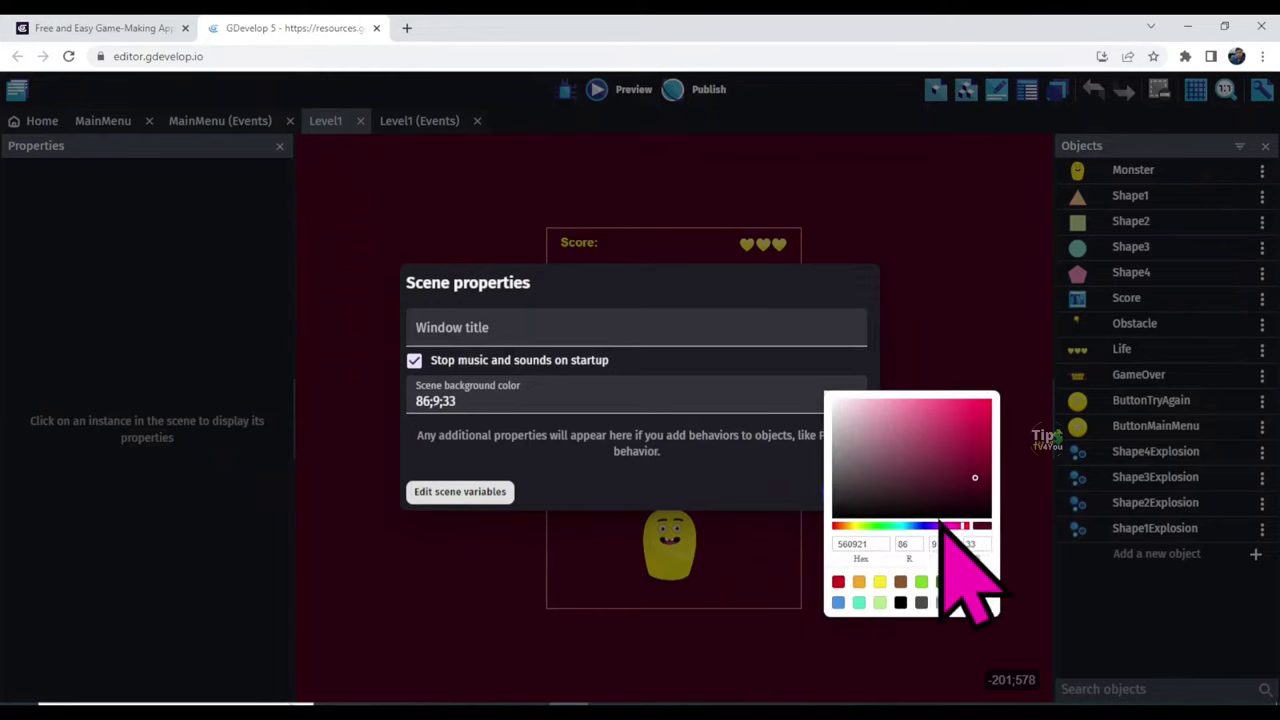
{"action": "left_click", "coordinate": [921, 526]}
{"action": "left_click", "coordinate": [983, 454]}
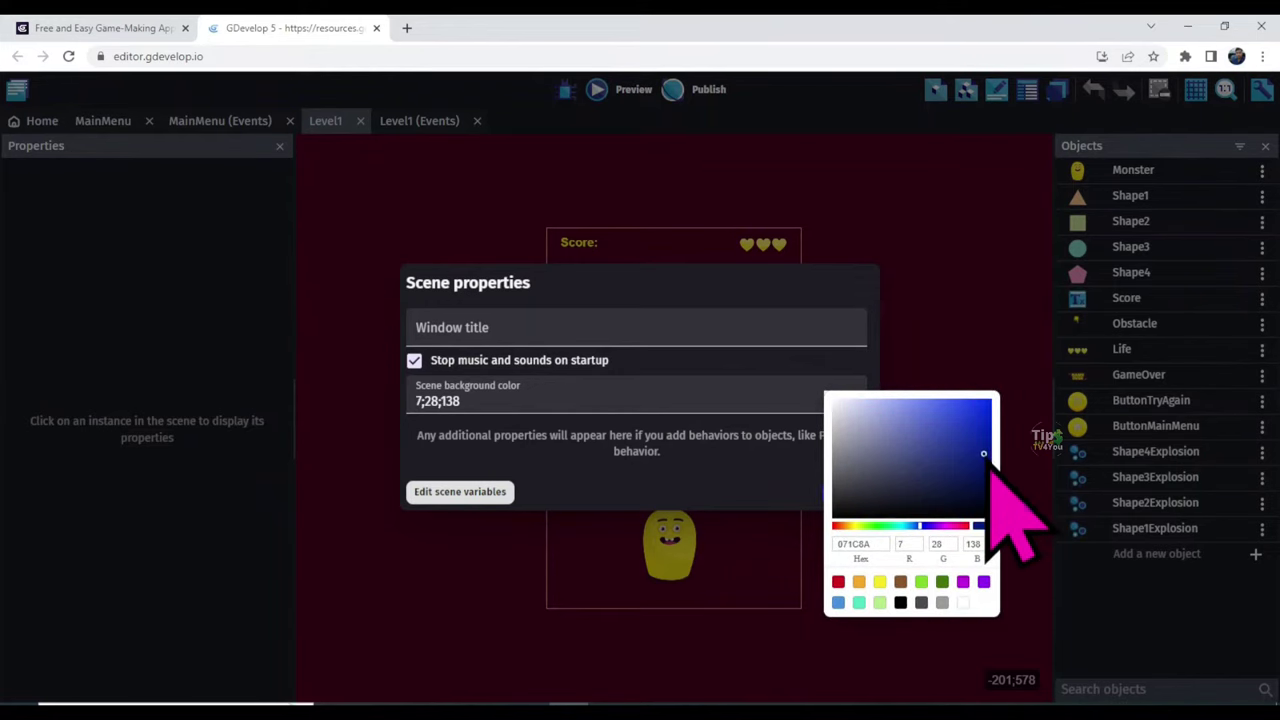
{"action": "left_click", "coordinate": [768, 478]}
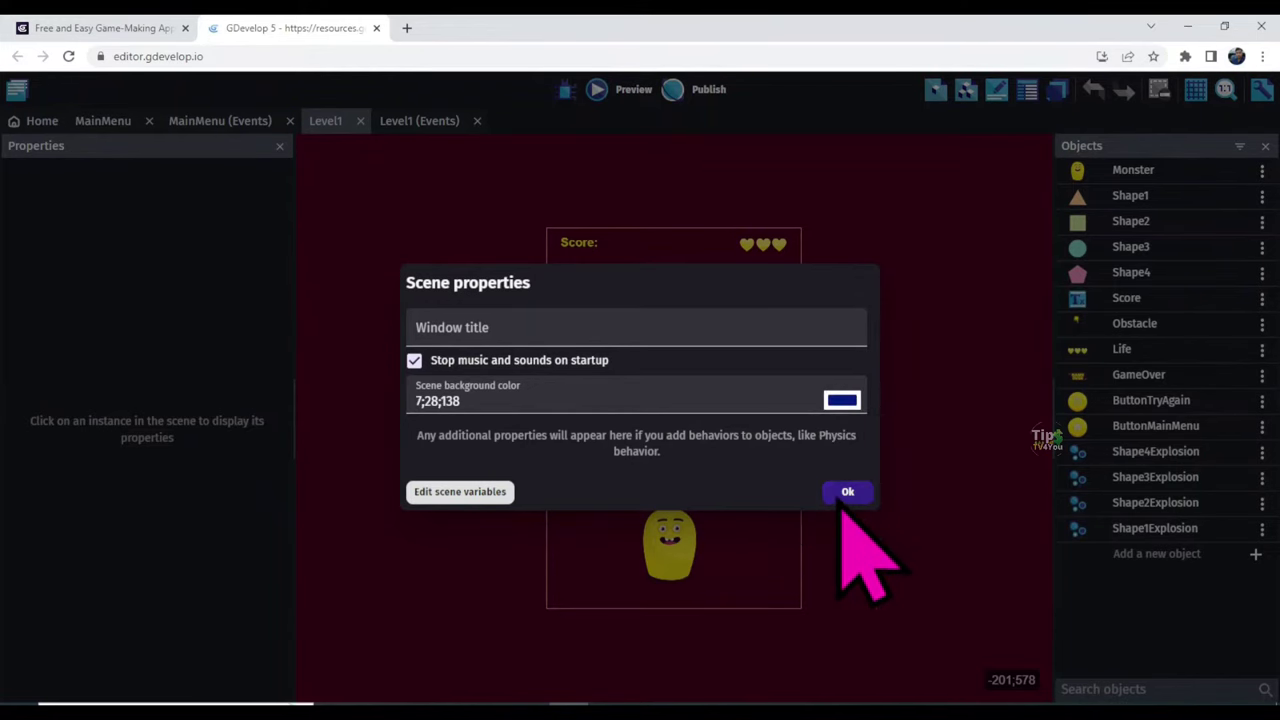
{"action": "left_click", "coordinate": [848, 493]}
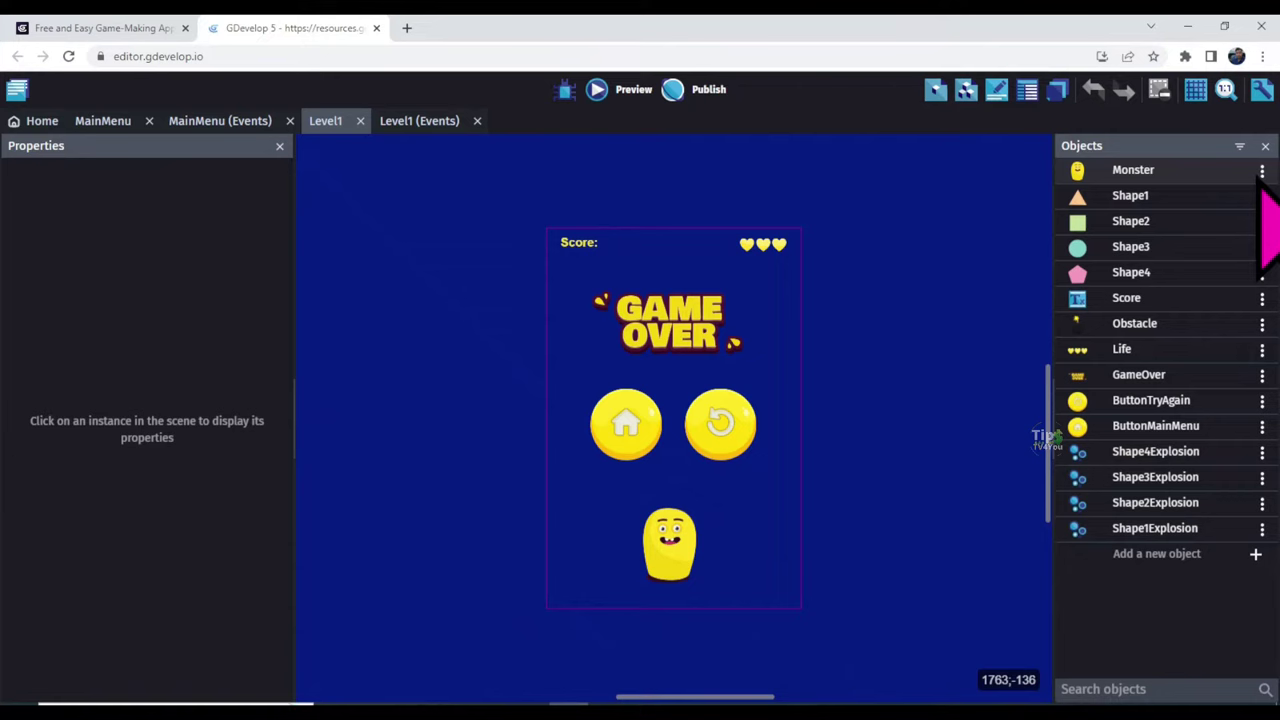
{"action": "left_click", "coordinate": [1262, 170]}
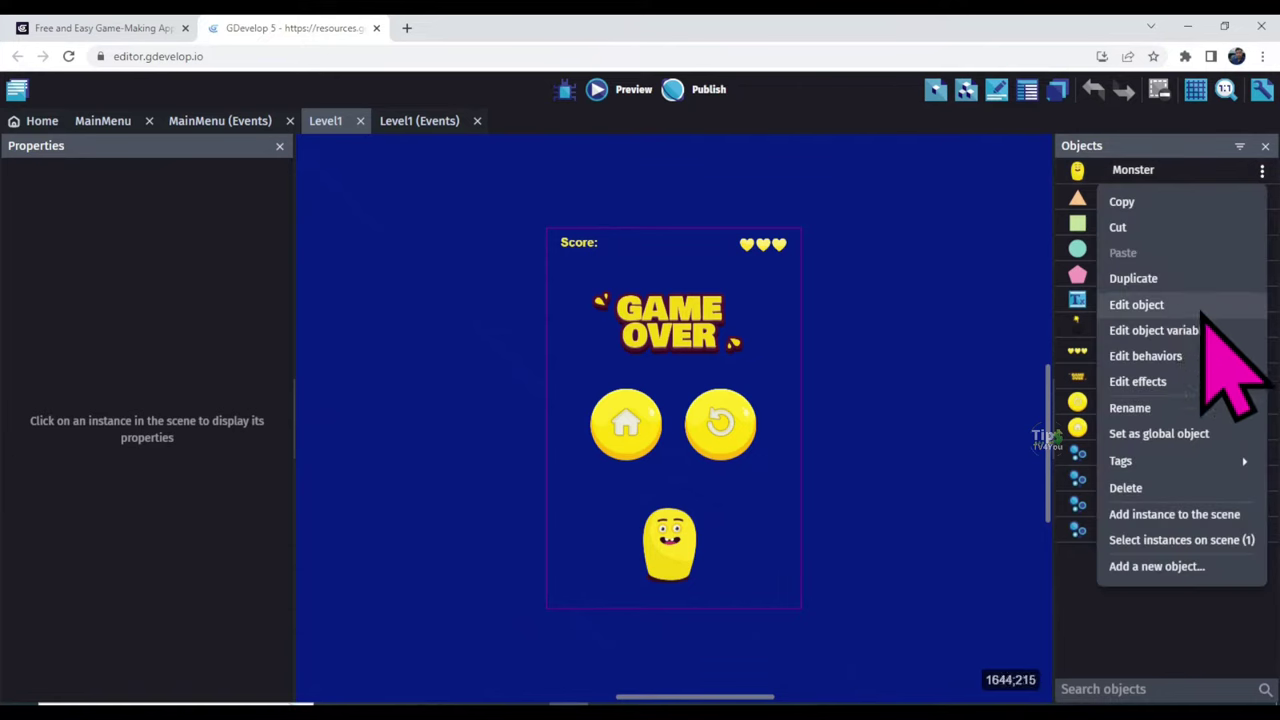
{"action": "left_click", "coordinate": [1148, 312]}
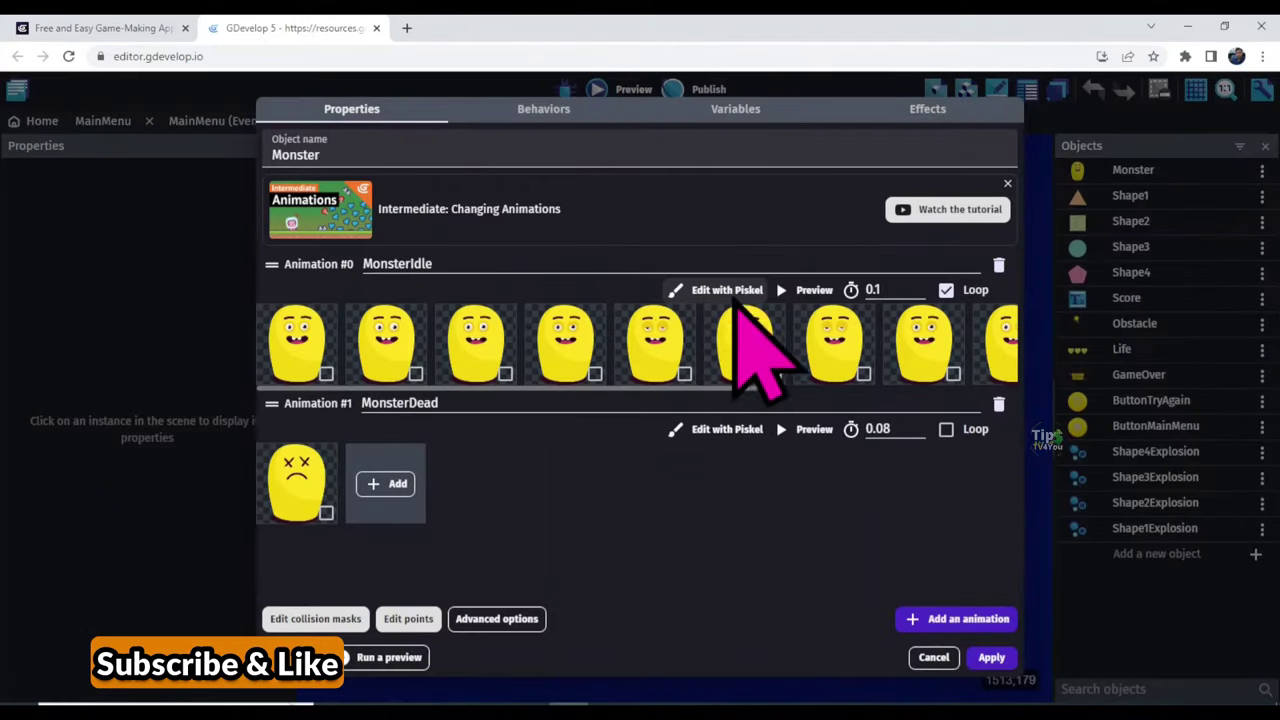
{"action": "left_click", "coordinate": [728, 292]}
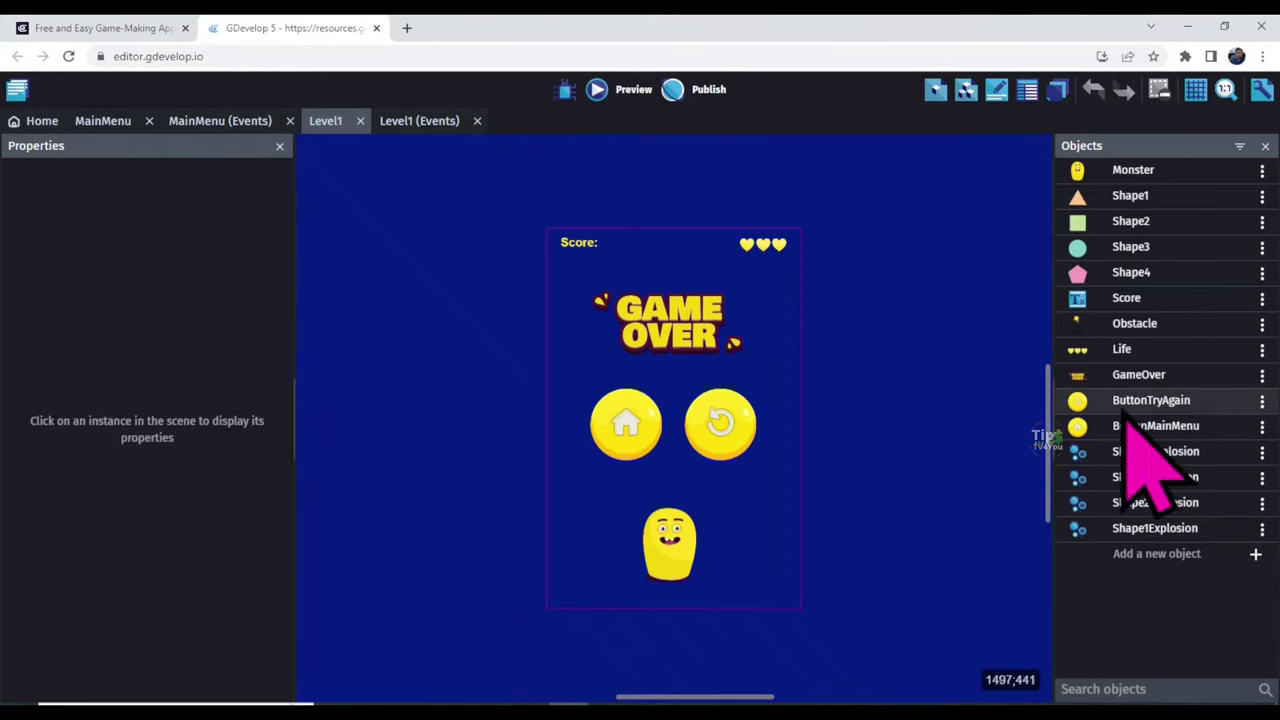
{"action": "left_click", "coordinate": [1262, 400]}
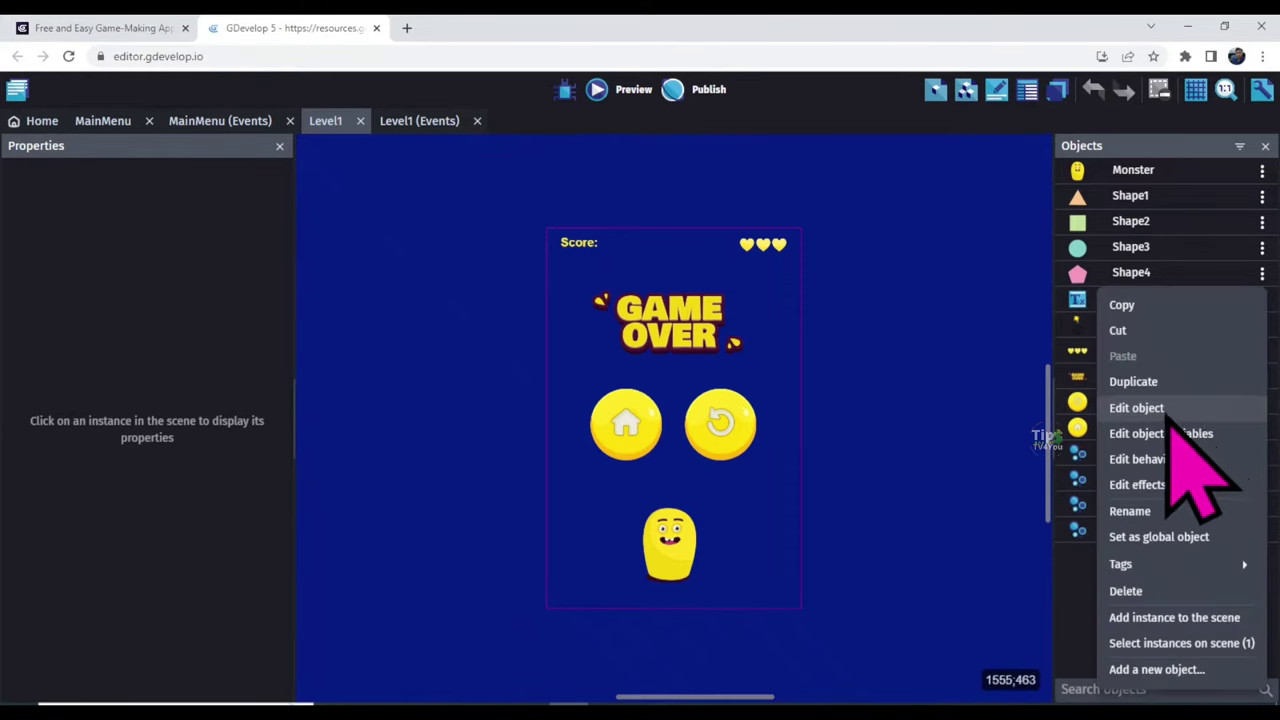
{"action": "left_click", "coordinate": [1190, 410]}
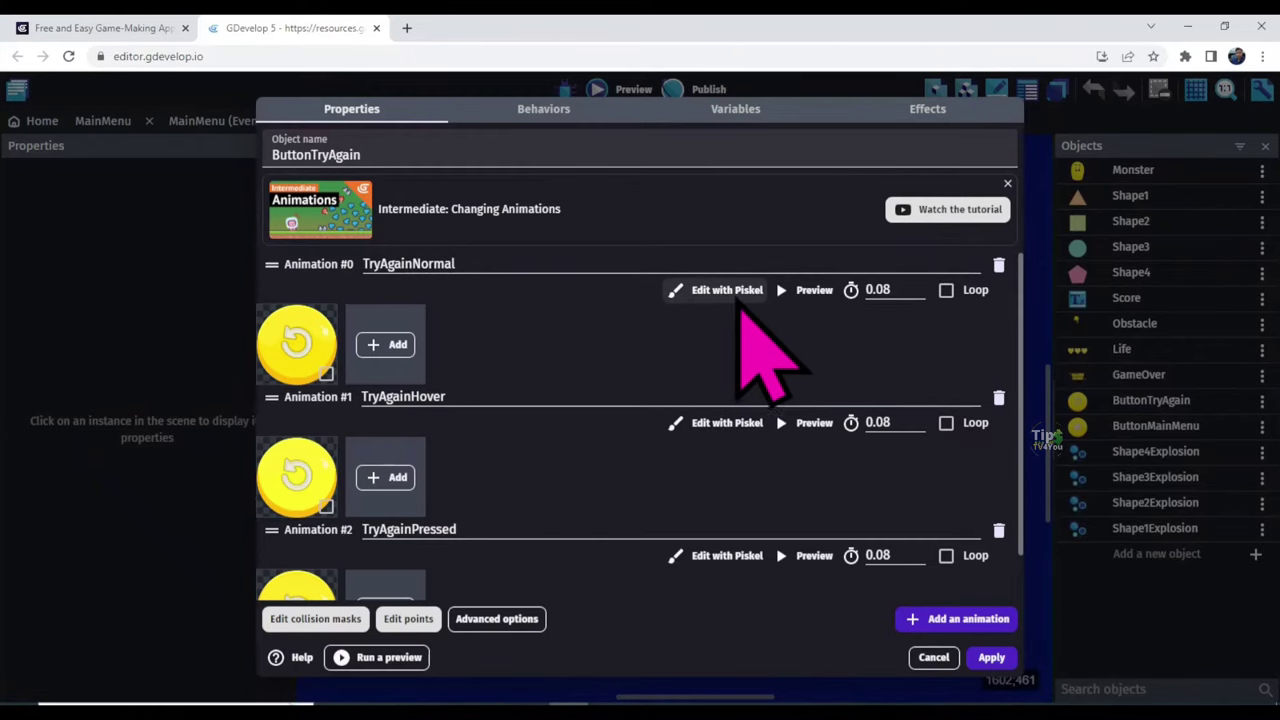
{"action": "left_click", "coordinate": [735, 292]}
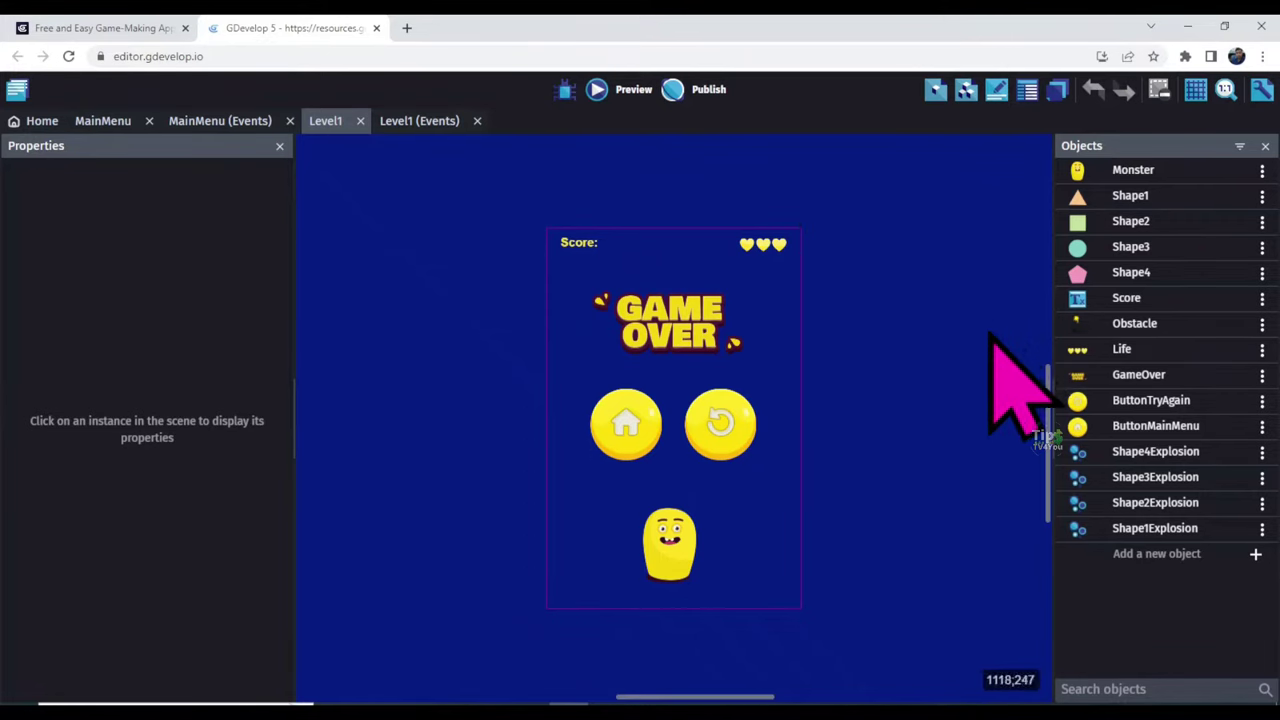
{"action": "key", "text": "ctrl+t"}
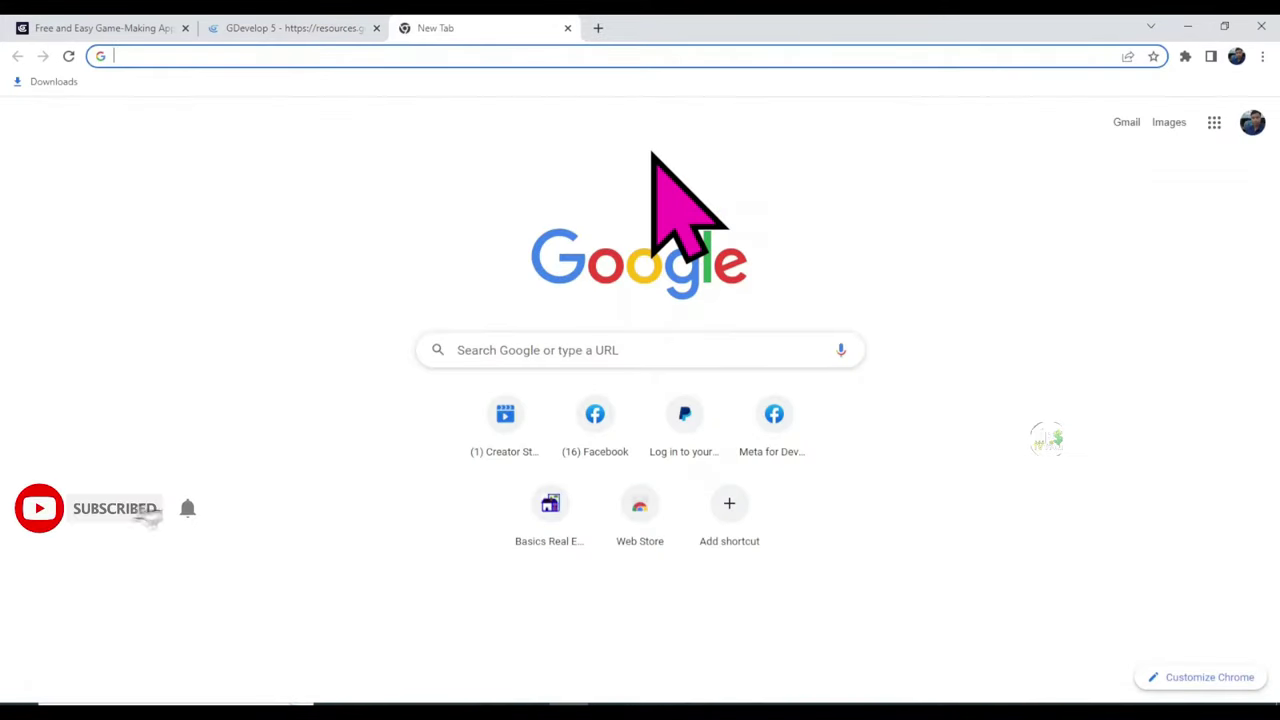
- Search Google for 'developer facebook'
{"action": "type", "text": "develop"}
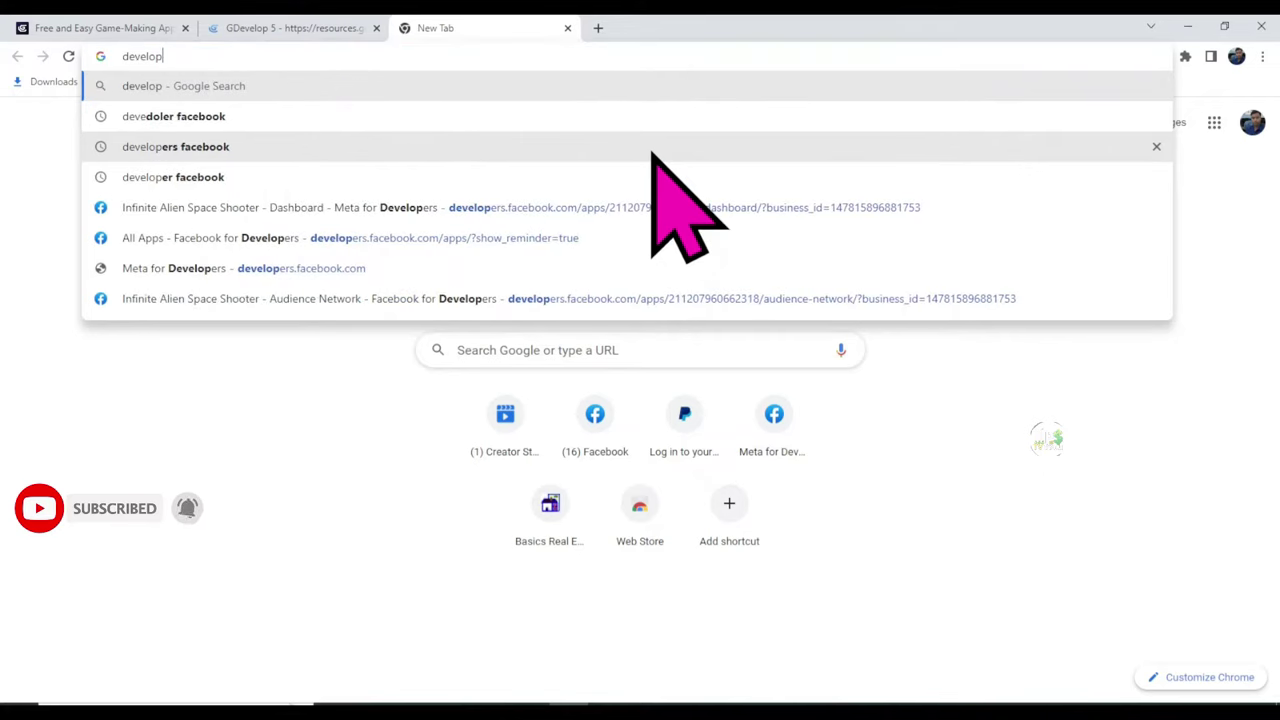
{"action": "type", "text": "er de"}
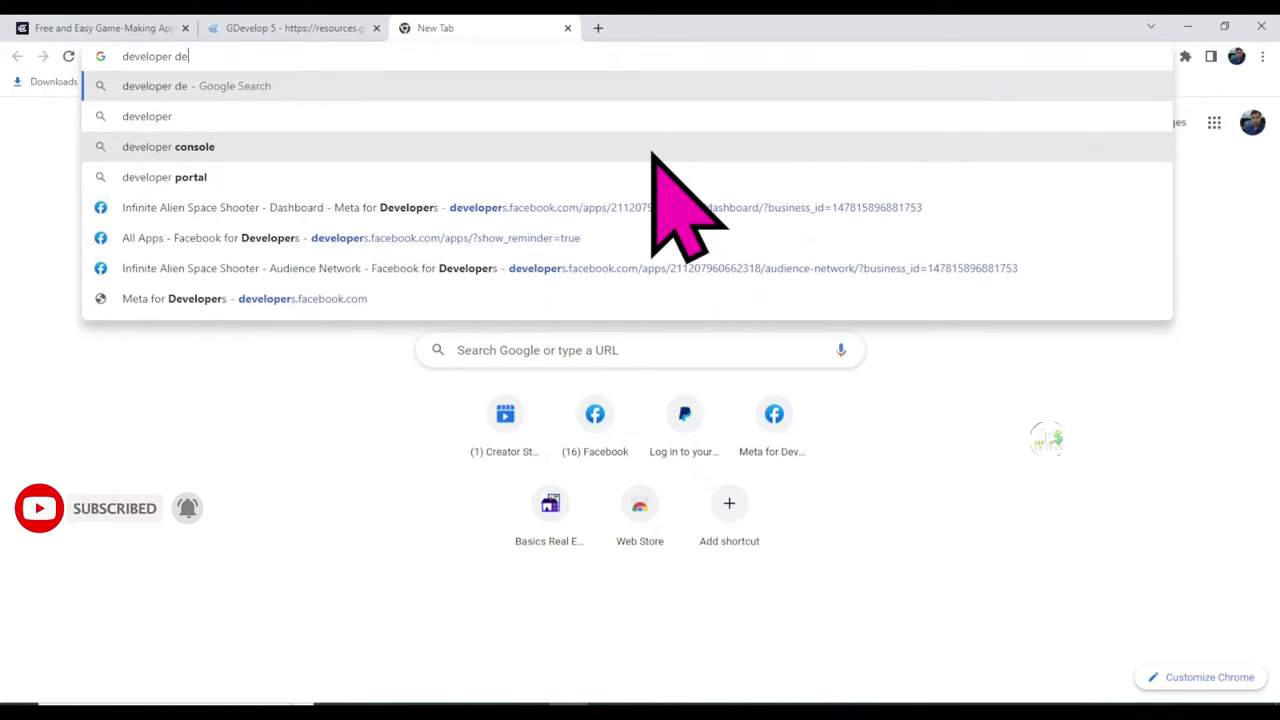
{"action": "key", "text": "BackSpace"}
{"action": "key", "text": "BackSpace"}
{"action": "type", "text": "facebook"}
{"action": "key", "text": "Return"}
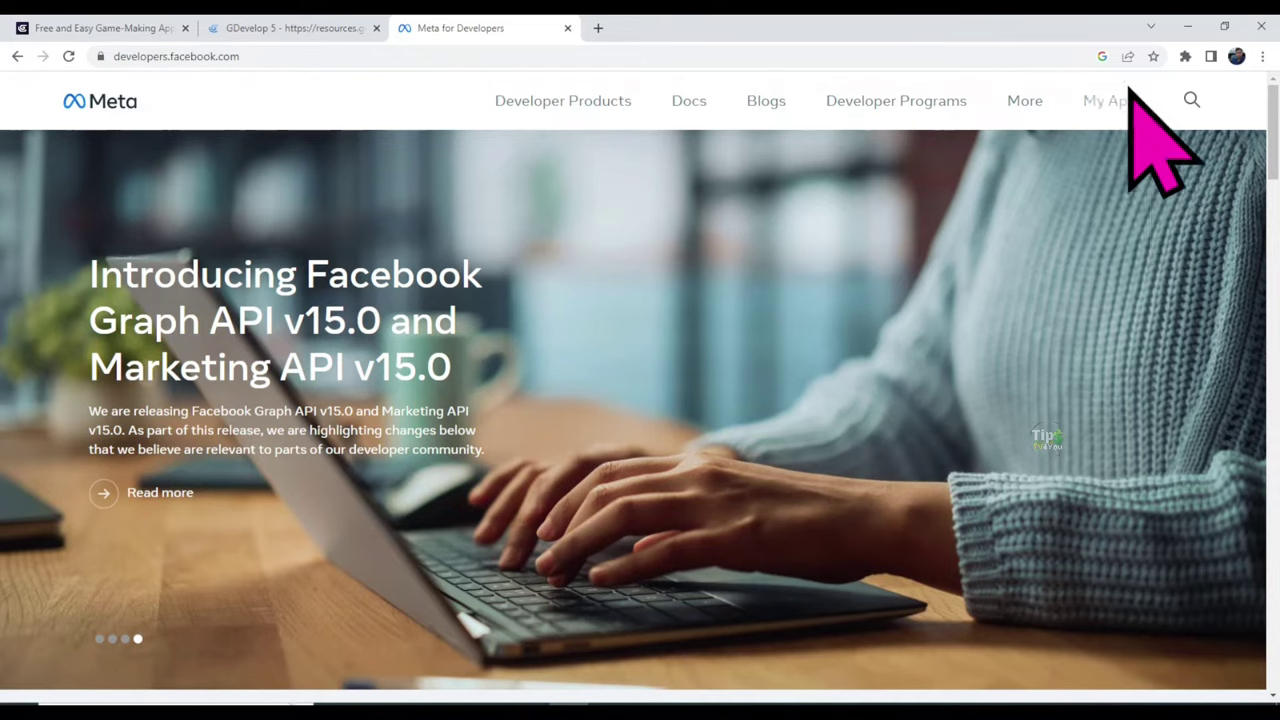
- Copy the Infinite Alien Space Shooter app ID from My Apps
{"action": "left_click", "coordinate": [1097, 117]}
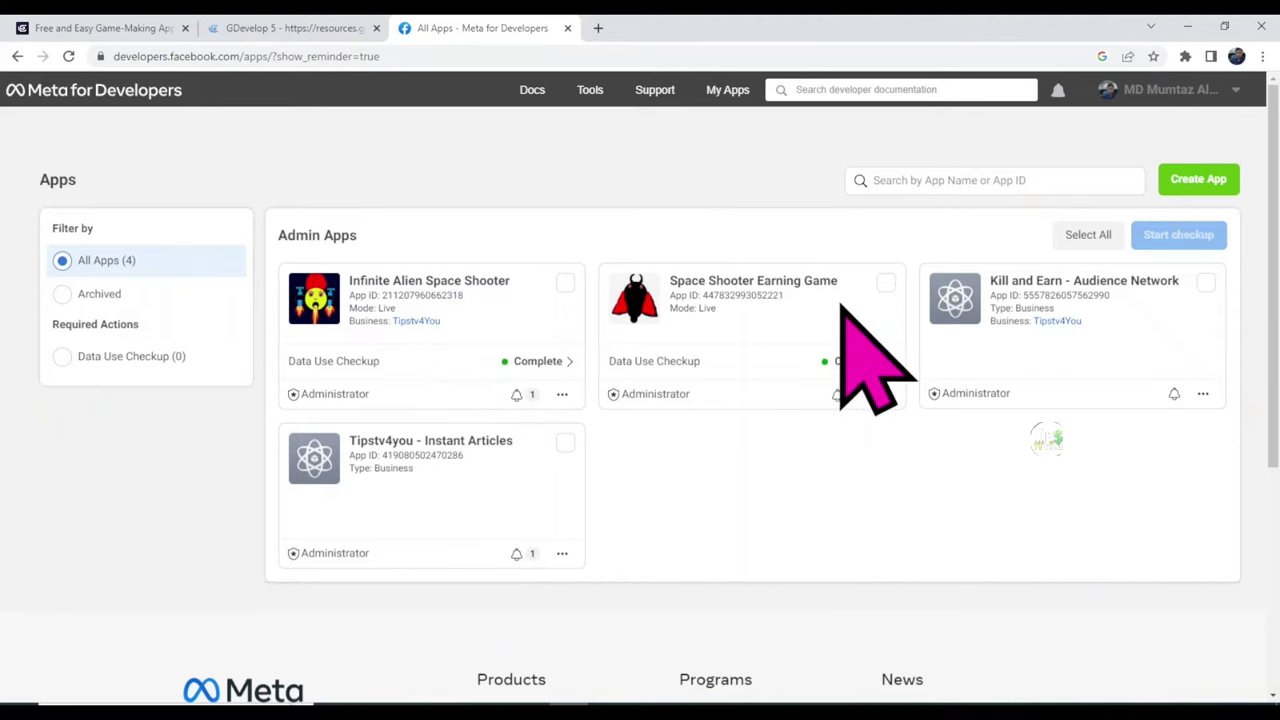
{"action": "double_click", "coordinate": [706, 308]}
{"action": "left_click", "coordinate": [408, 295]}
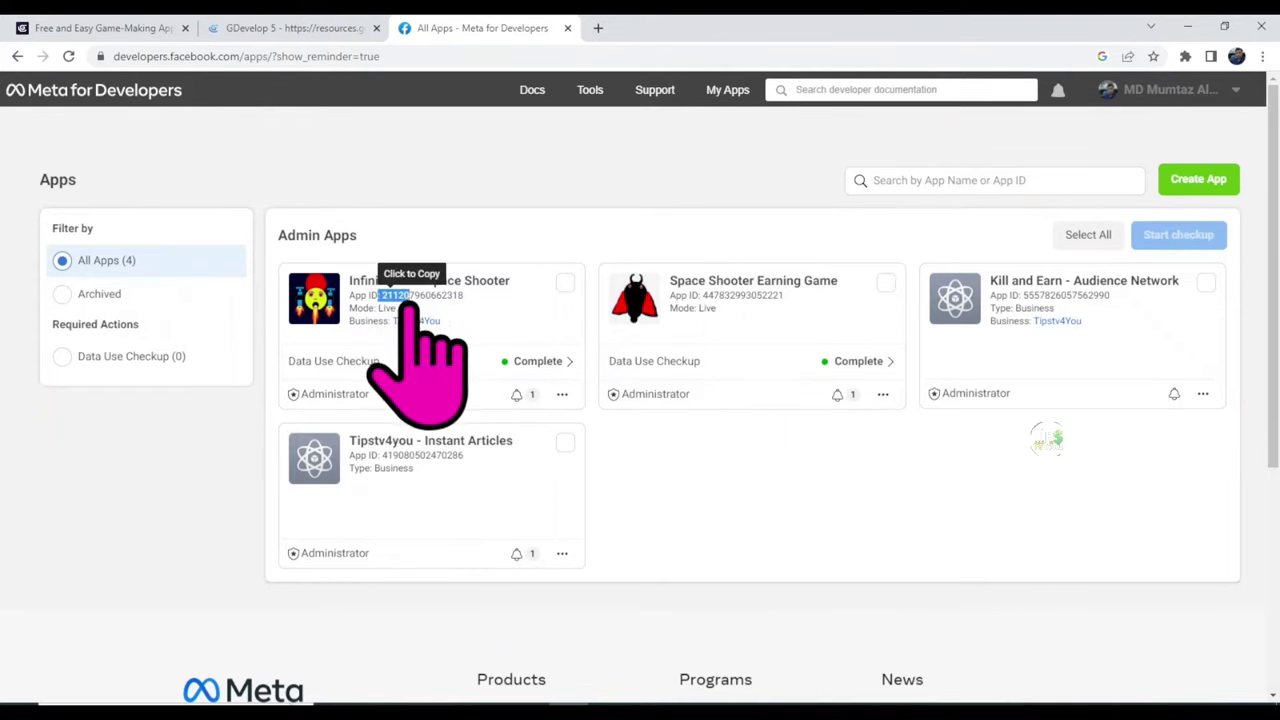
- Create a new Instant Games app named 'hhh'
{"action": "left_click", "coordinate": [1229, 180]}
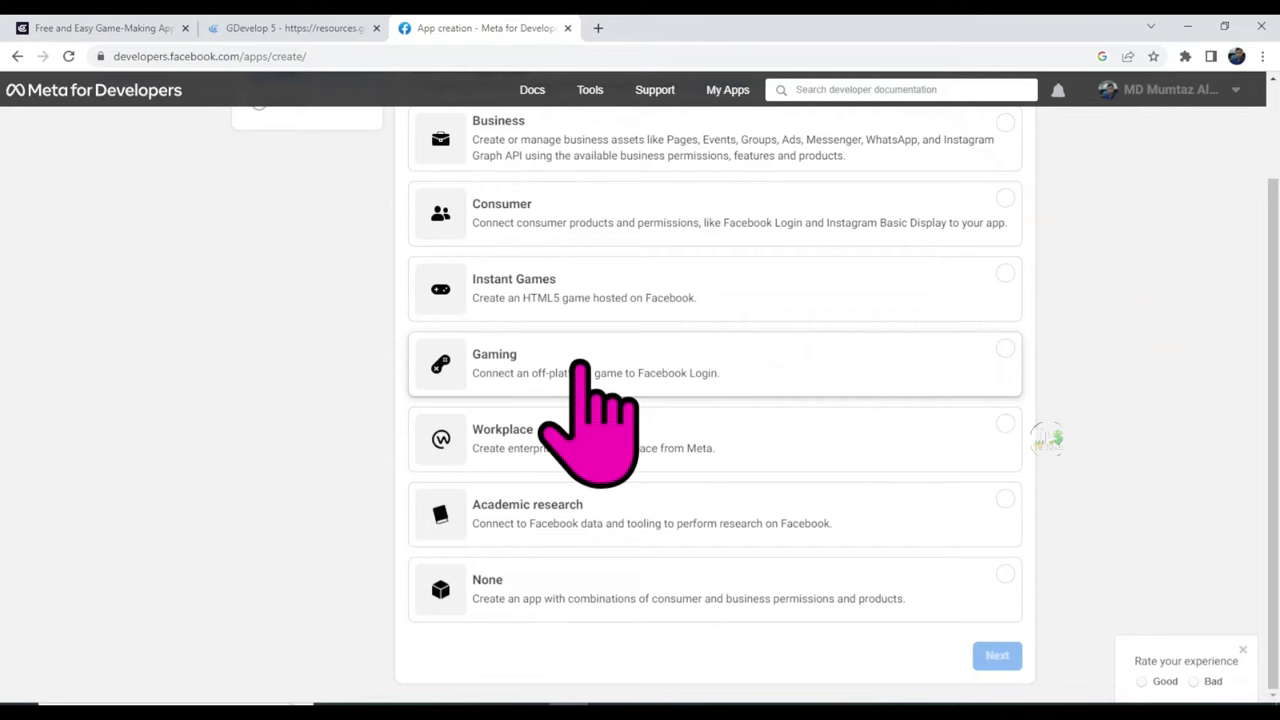
{"action": "left_click", "coordinate": [610, 292]}
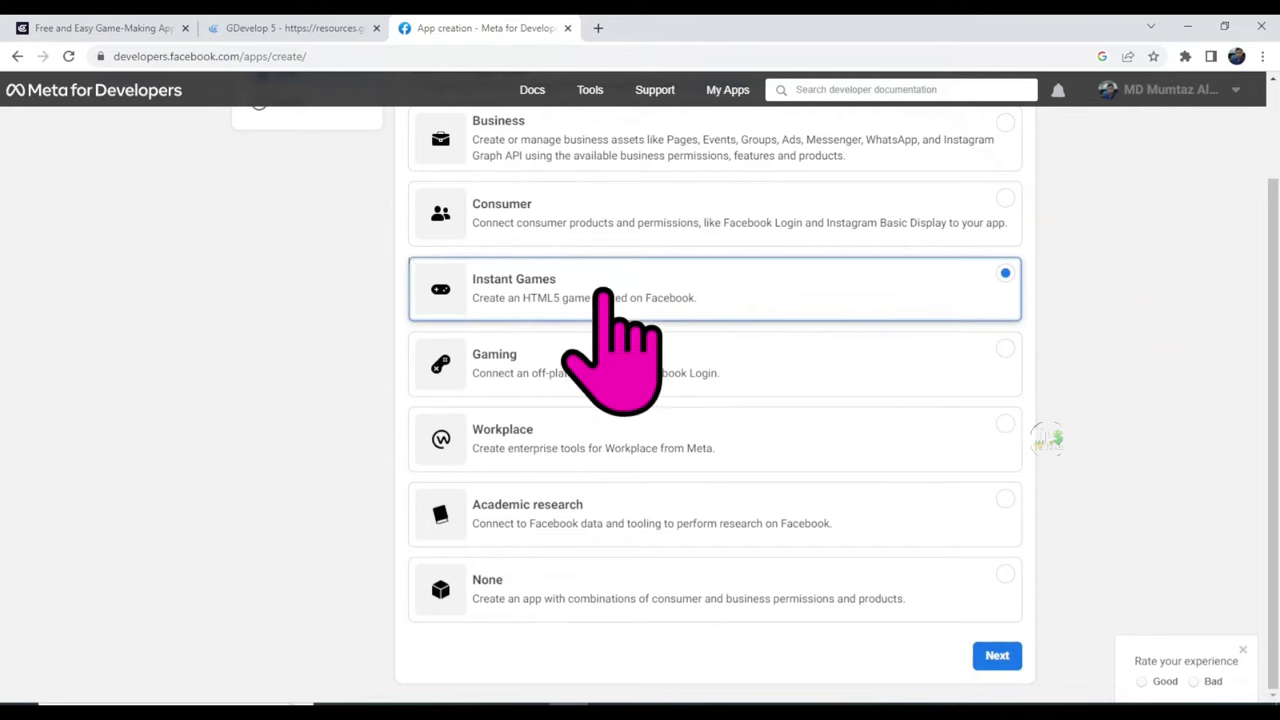
{"action": "left_click", "coordinate": [997, 656]}
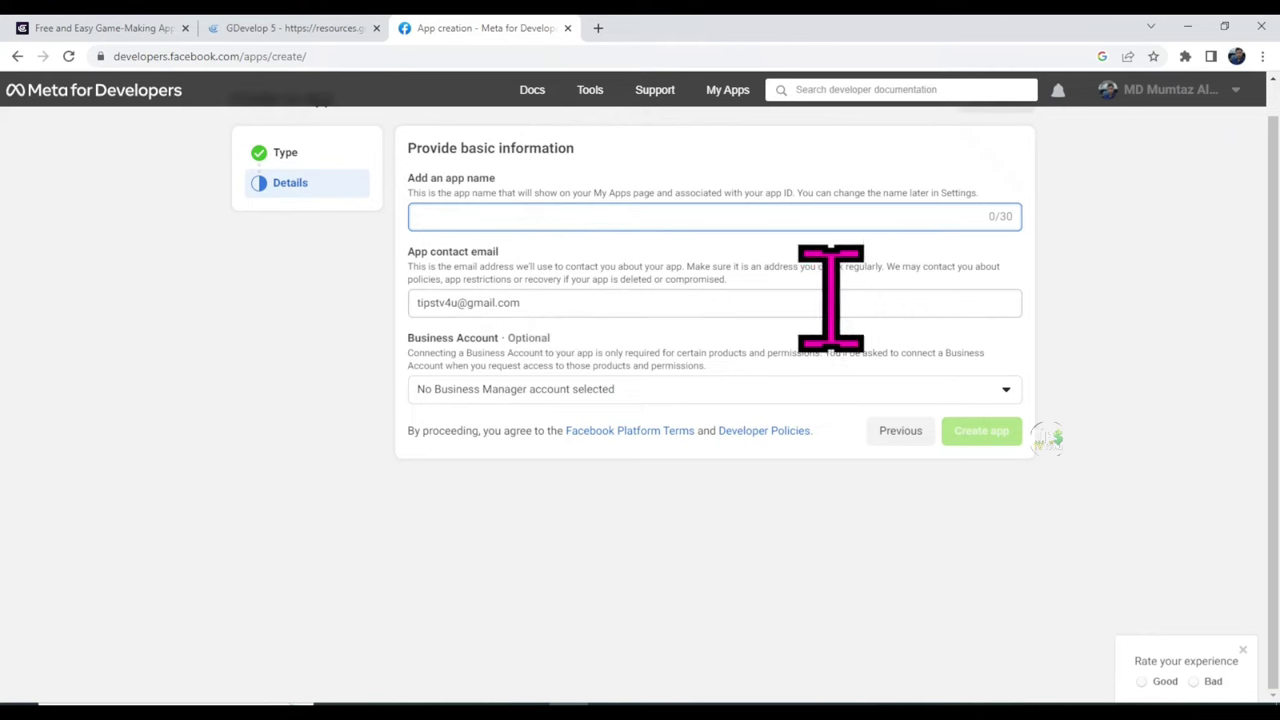
{"action": "type", "text": "hhh"}
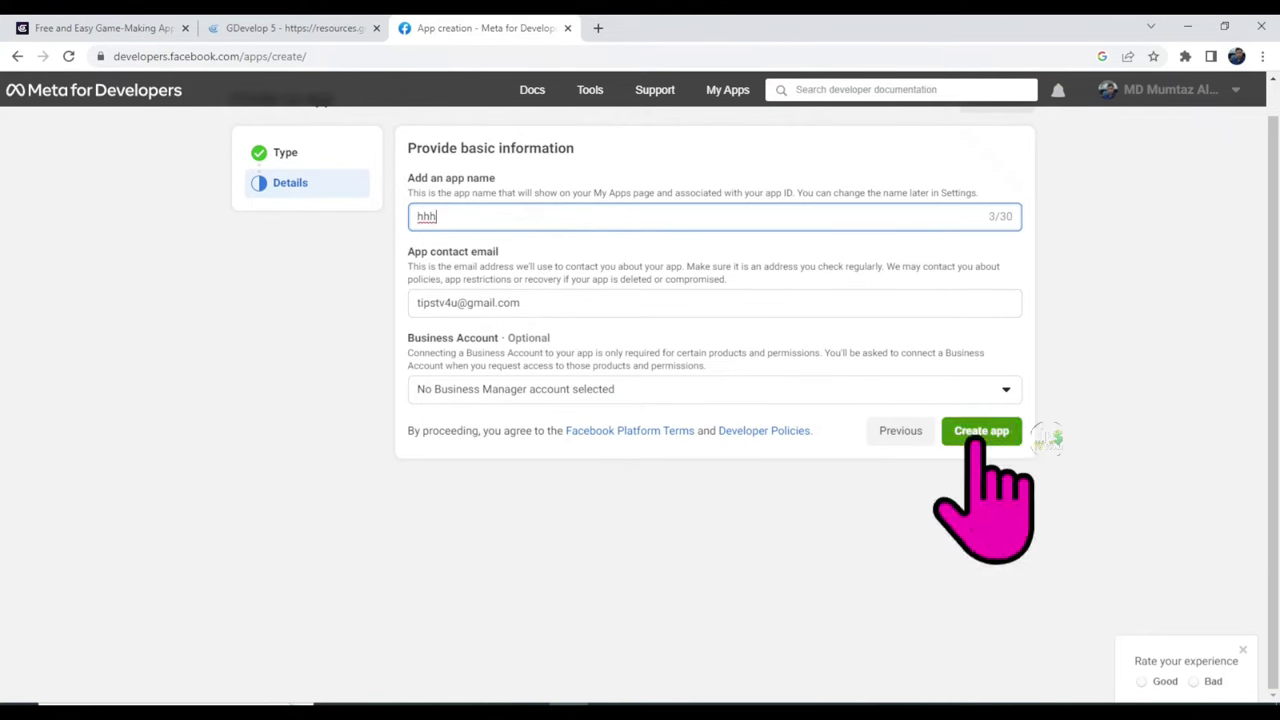
{"action": "left_click", "coordinate": [979, 432]}
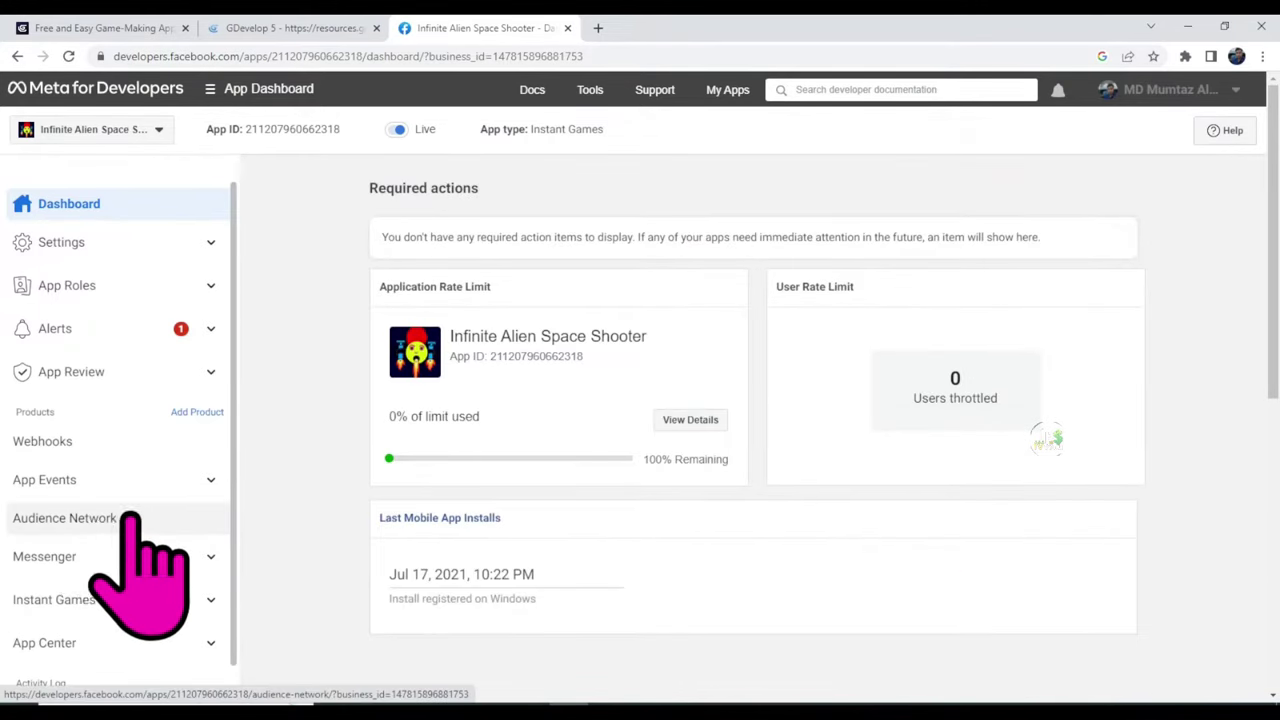
- Start a new Android app ad space in the app's Audience Network Monetization Manager
{"action": "left_click", "coordinate": [95, 522]}
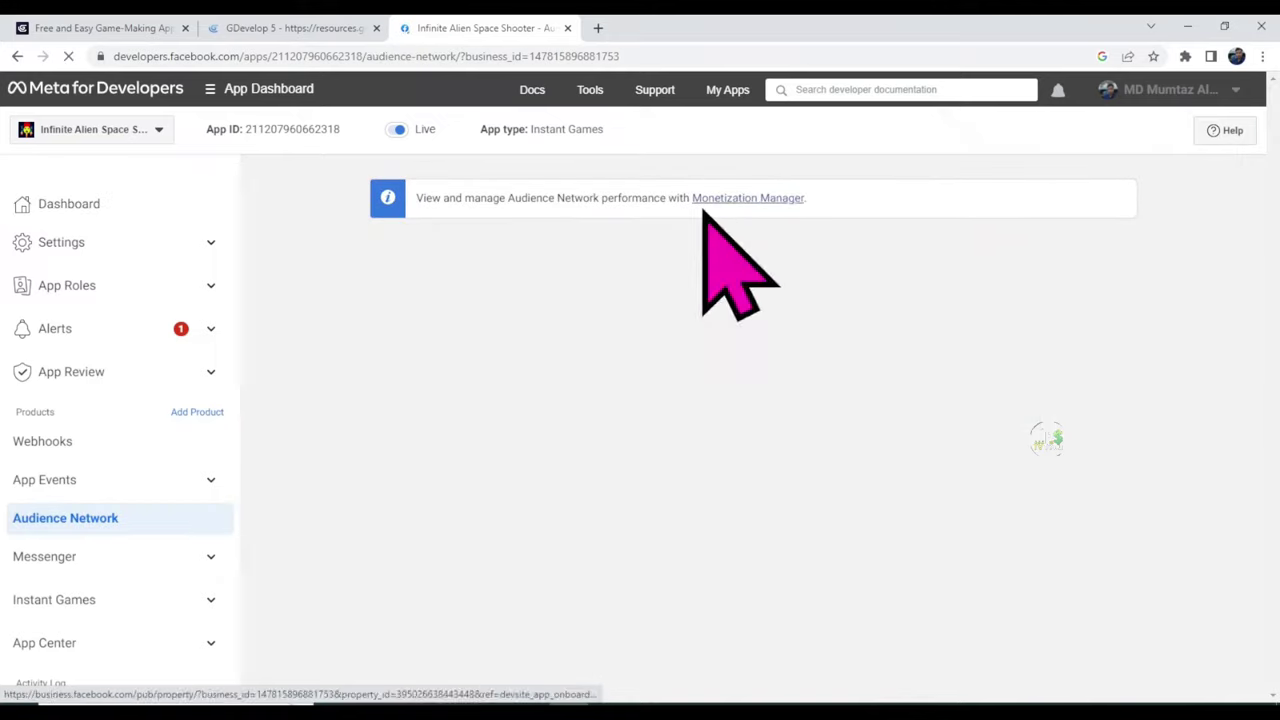
{"action": "left_click", "coordinate": [760, 198]}
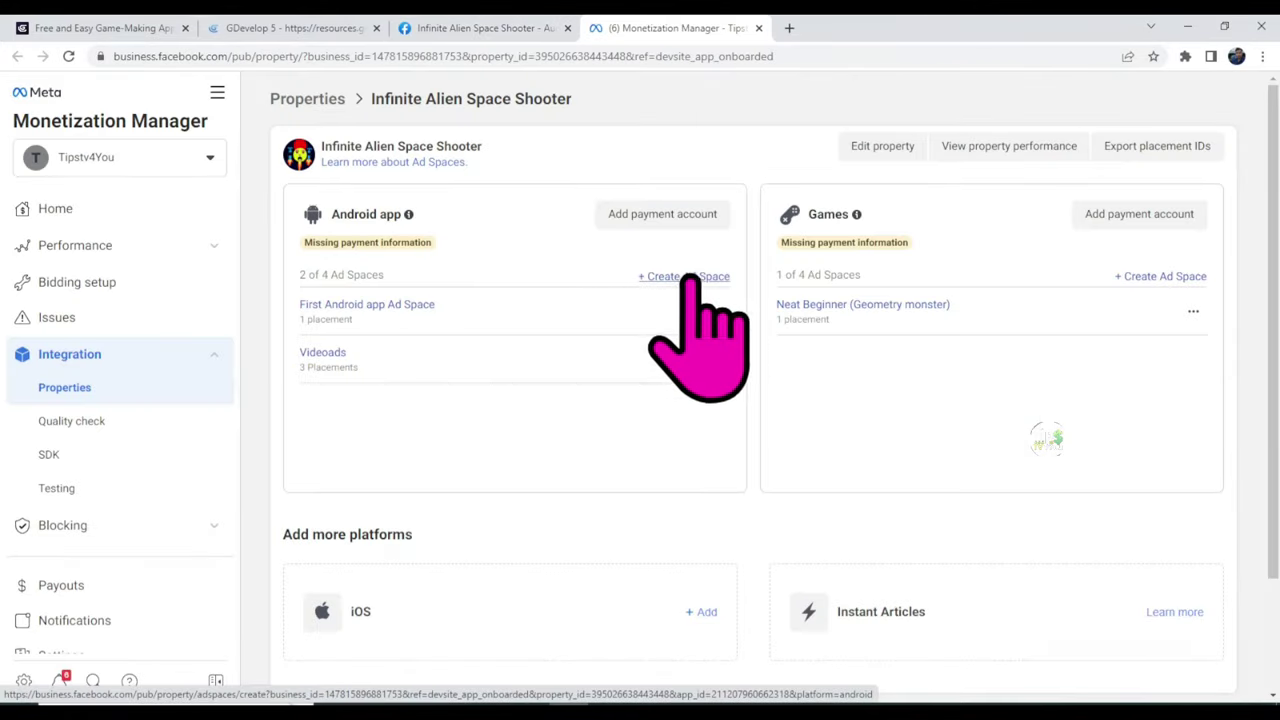
{"action": "left_click", "coordinate": [690, 277]}
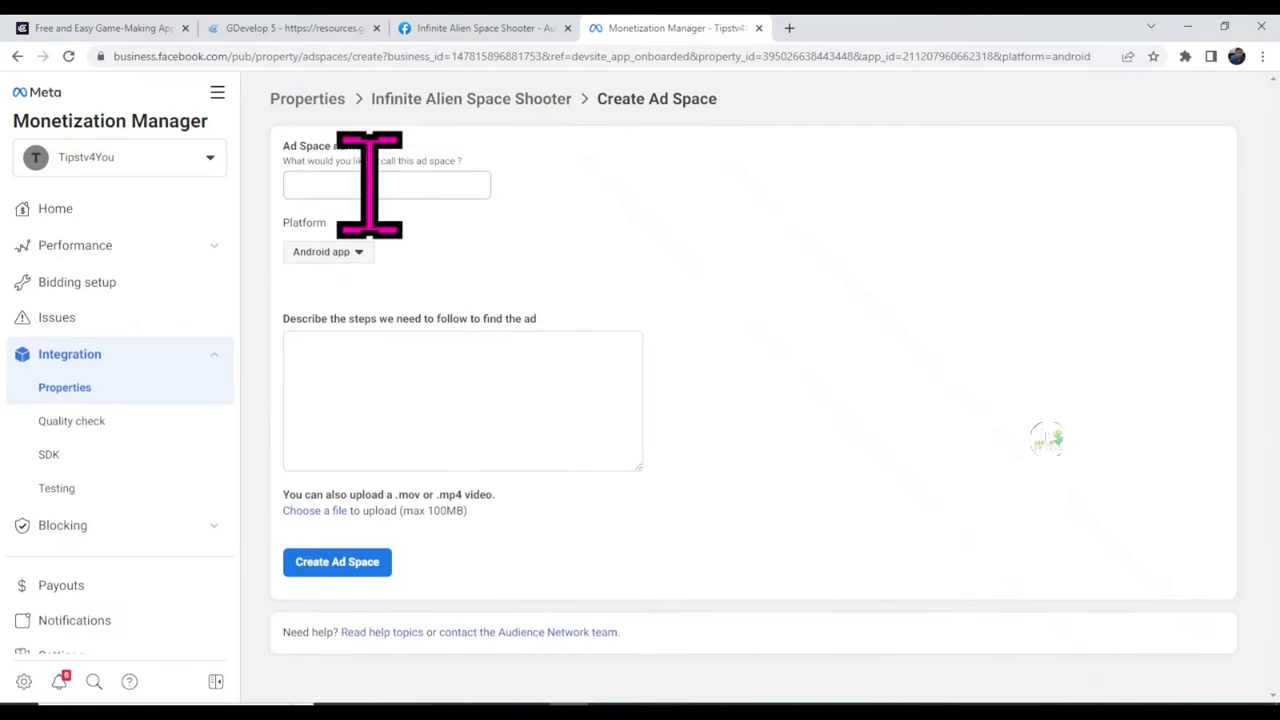
{"action": "left_click", "coordinate": [384, 184]}
{"action": "left_click", "coordinate": [275, 28]}
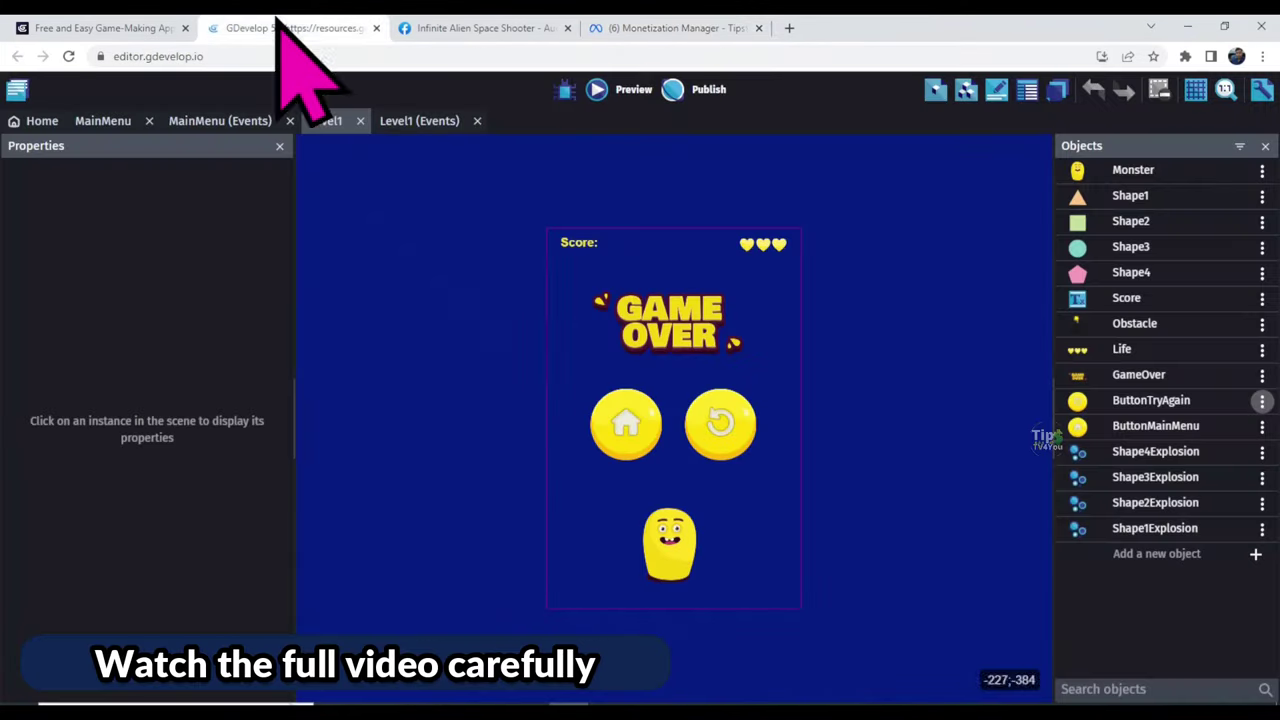
- Copy the game name 'Motionless Toes (Geometry monster)' from GDevelop's game properties
{"action": "left_click", "coordinate": [22, 95]}
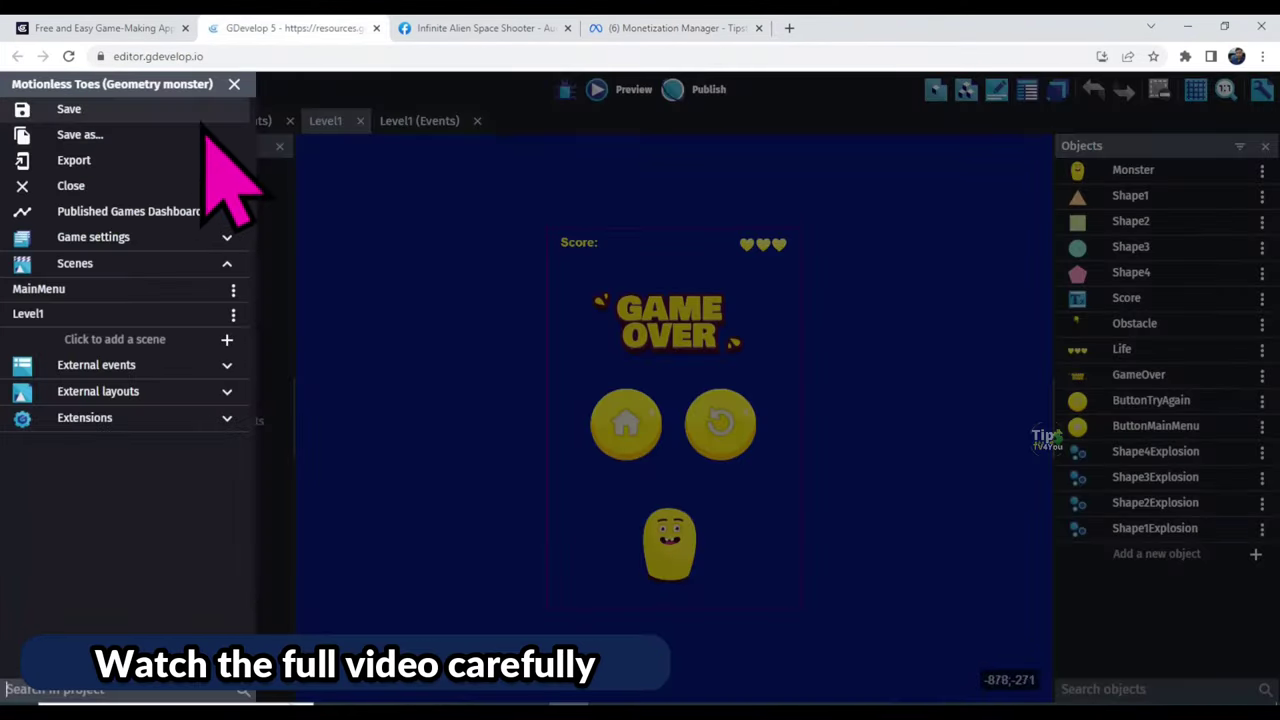
{"action": "left_click", "coordinate": [150, 240]}
{"action": "left_click", "coordinate": [133, 270]}
{"action": "left_click_drag", "start_coordinate": [486, 195], "coordinate": [290, 195]}
{"action": "key", "text": "ctrl+c"}
{"action": "right_click", "coordinate": [357, 200]}
{"action": "left_click", "coordinate": [400, 285]}
- Paste the game name into the Ad Space name and description fields
{"action": "left_click", "coordinate": [610, 28]}
{"action": "right_click", "coordinate": [345, 186]}
{"action": "left_click", "coordinate": [386, 306]}
{"action": "left_click", "coordinate": [440, 375]}
{"action": "key", "text": "ctrl+v"}
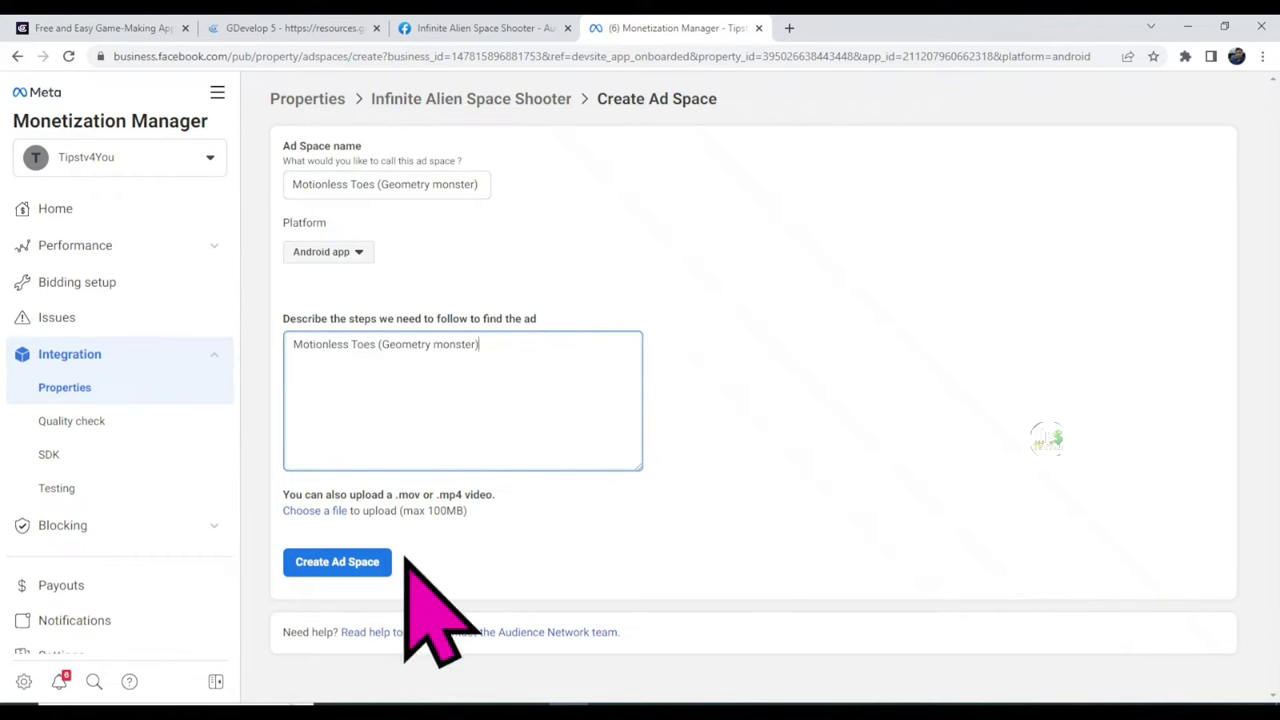
- Create the ad space and add an interstitial placement named 'ins'
{"action": "left_click", "coordinate": [355, 563]}
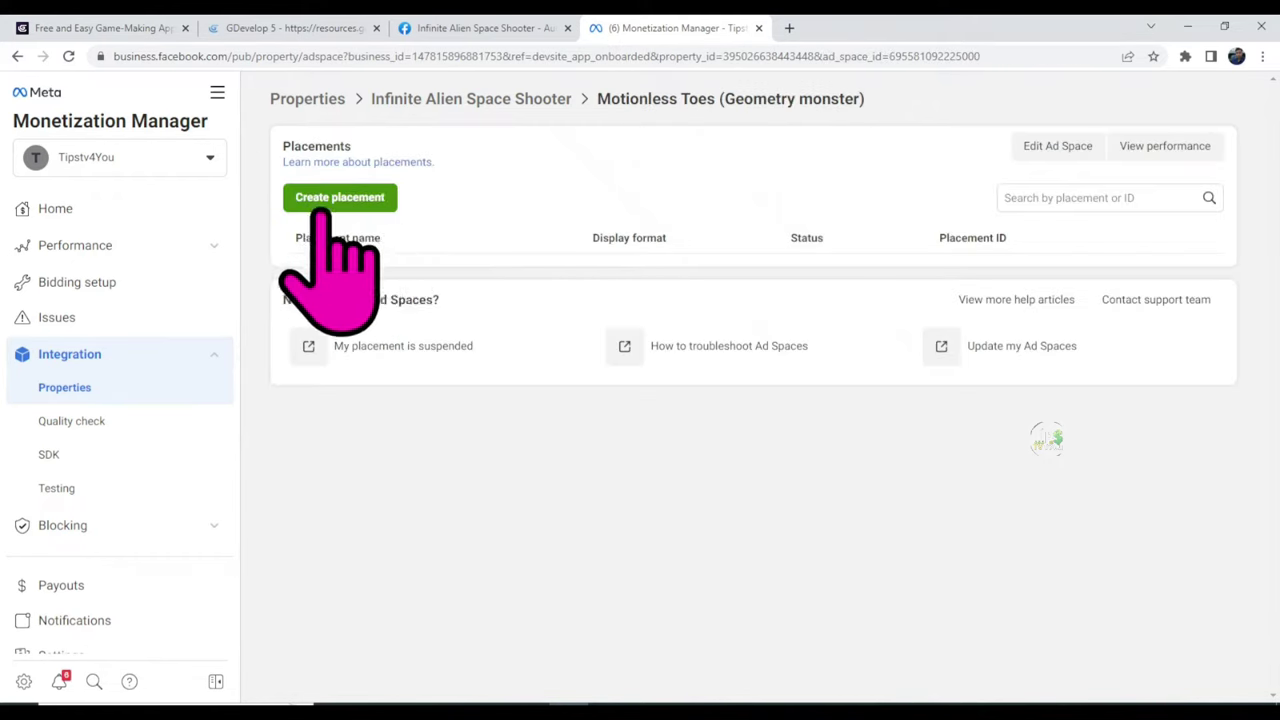
{"action": "left_click", "coordinate": [358, 198]}
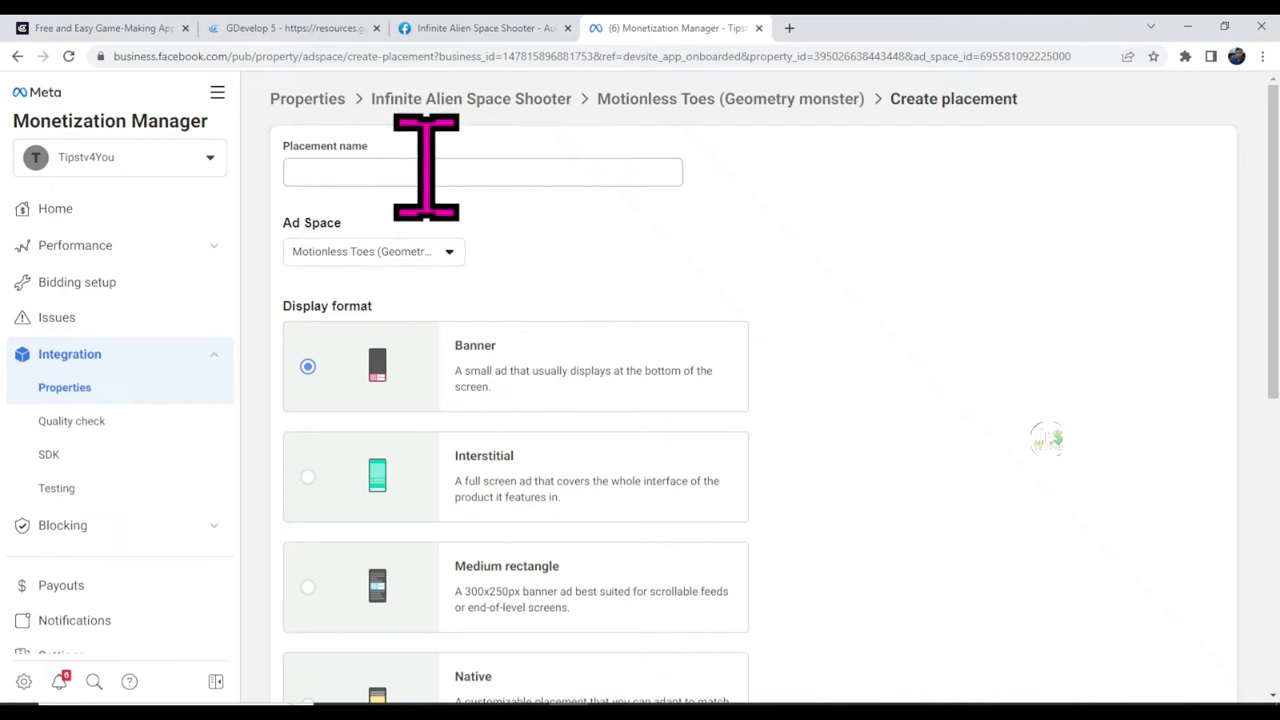
{"action": "left_click", "coordinate": [376, 172]}
{"action": "type", "text": "ins"}
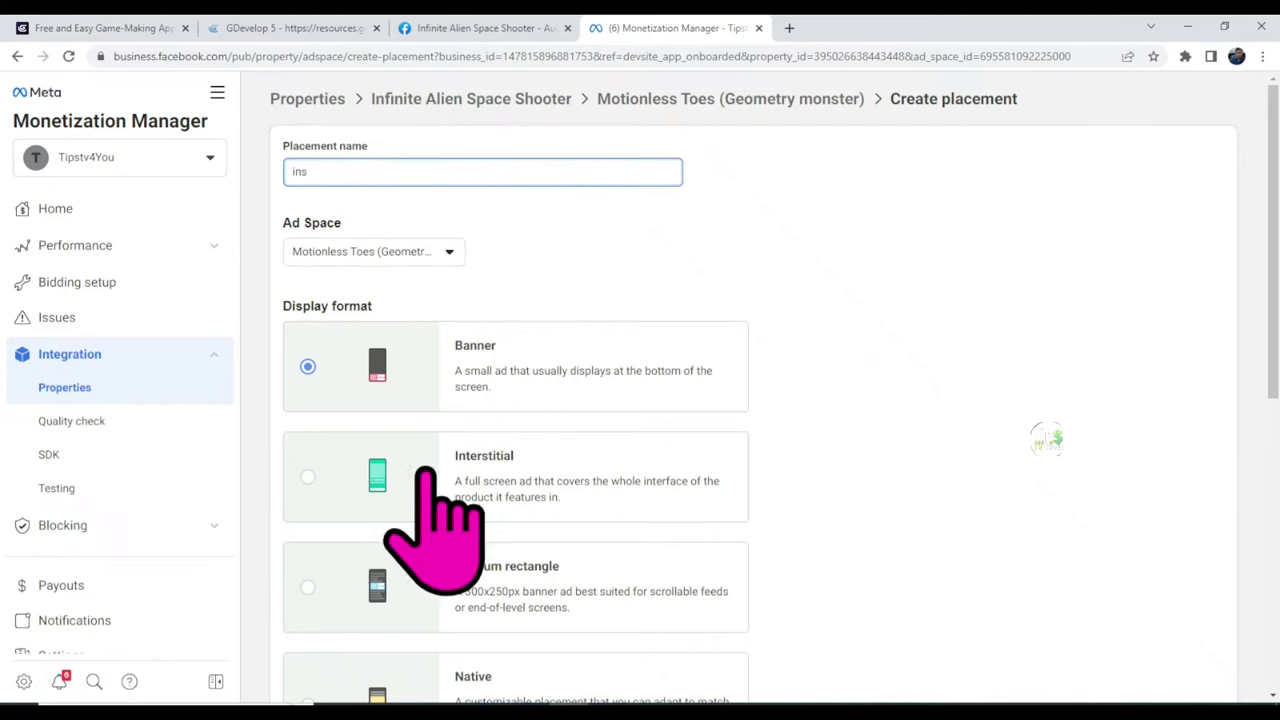
{"action": "left_click", "coordinate": [310, 477]}
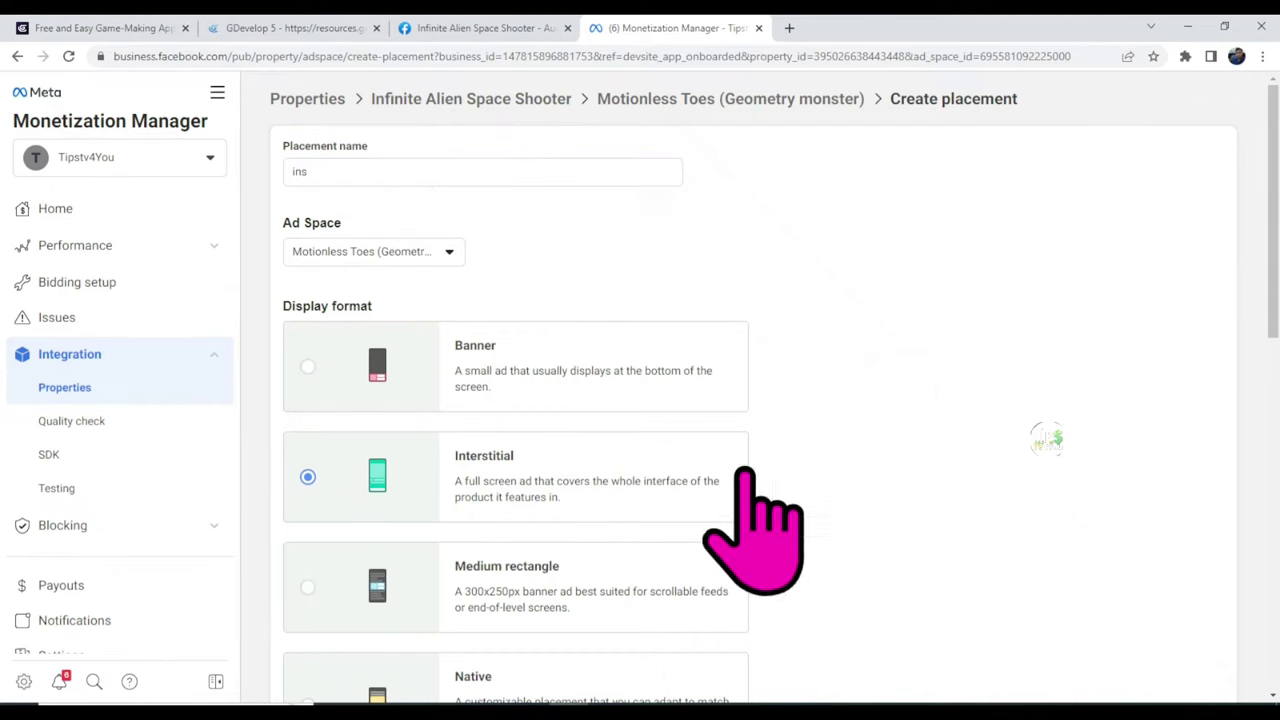
{"action": "scroll", "coordinate": [840, 420], "scroll_direction": "down", "scroll_amount": 9}
{"action": "scroll", "coordinate": [1000, 560], "scroll_direction": "down", "scroll_amount": 1}
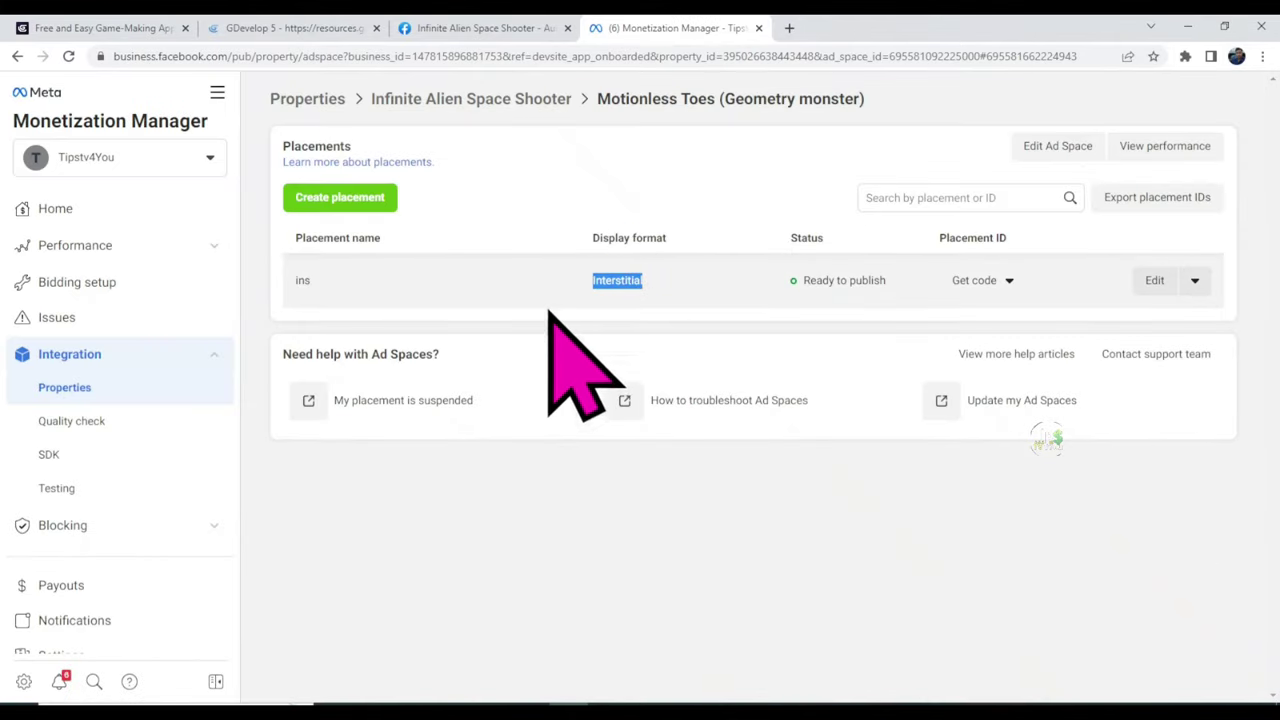
- Copy the ins placement ID and return to GDevelop's MainMenu scene
{"action": "left_click_drag", "start_coordinate": [806, 281], "coordinate": [903, 294]}
{"action": "left_click", "coordinate": [1010, 290]}
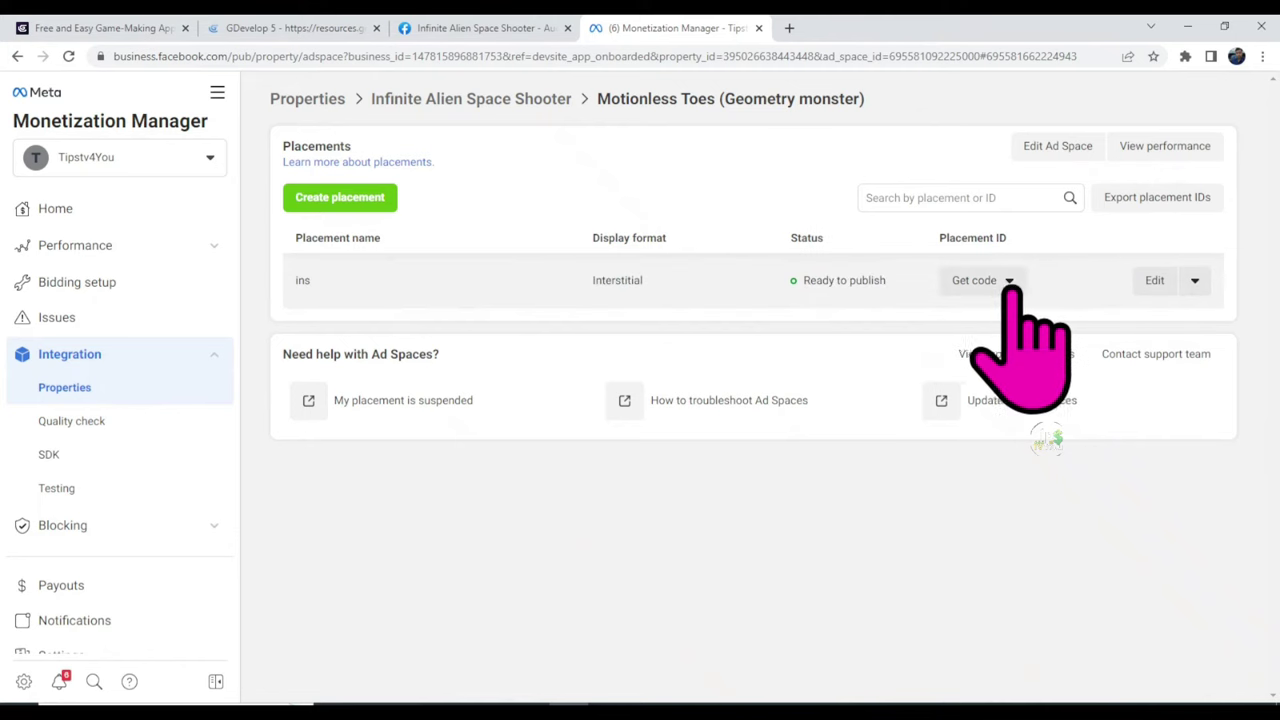
{"action": "left_click", "coordinate": [1012, 285]}
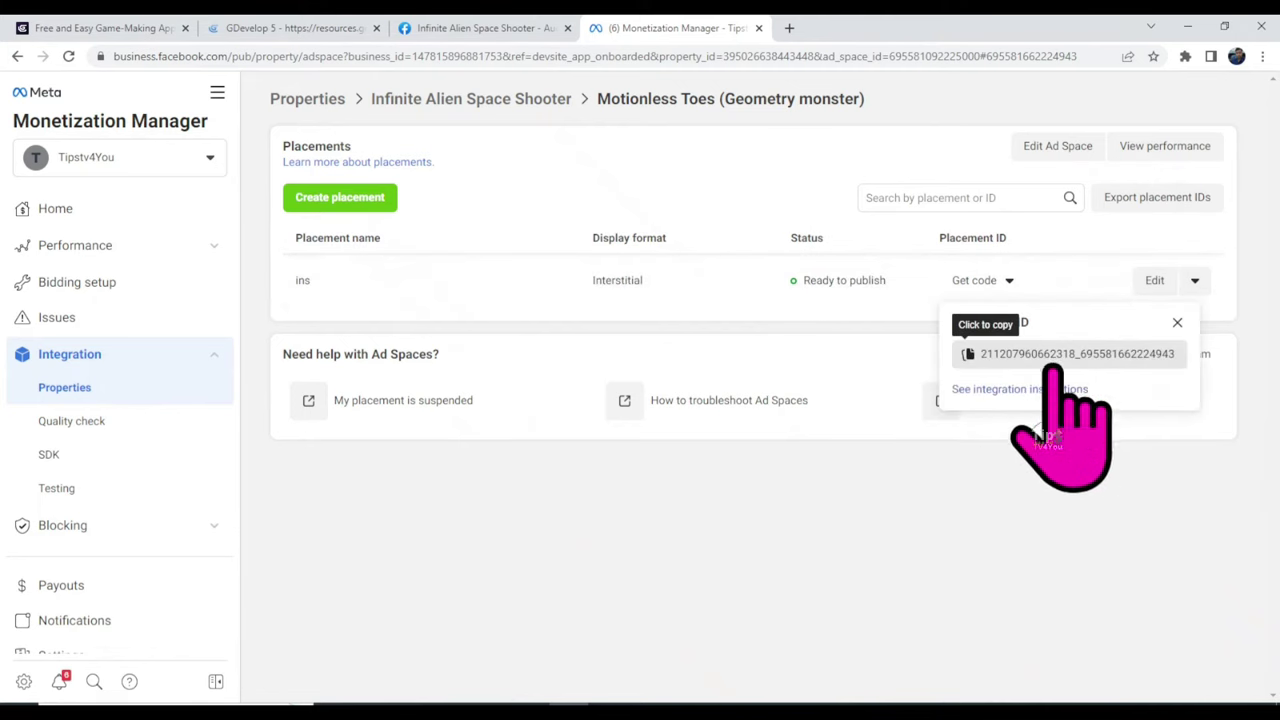
{"action": "left_click", "coordinate": [1105, 354]}
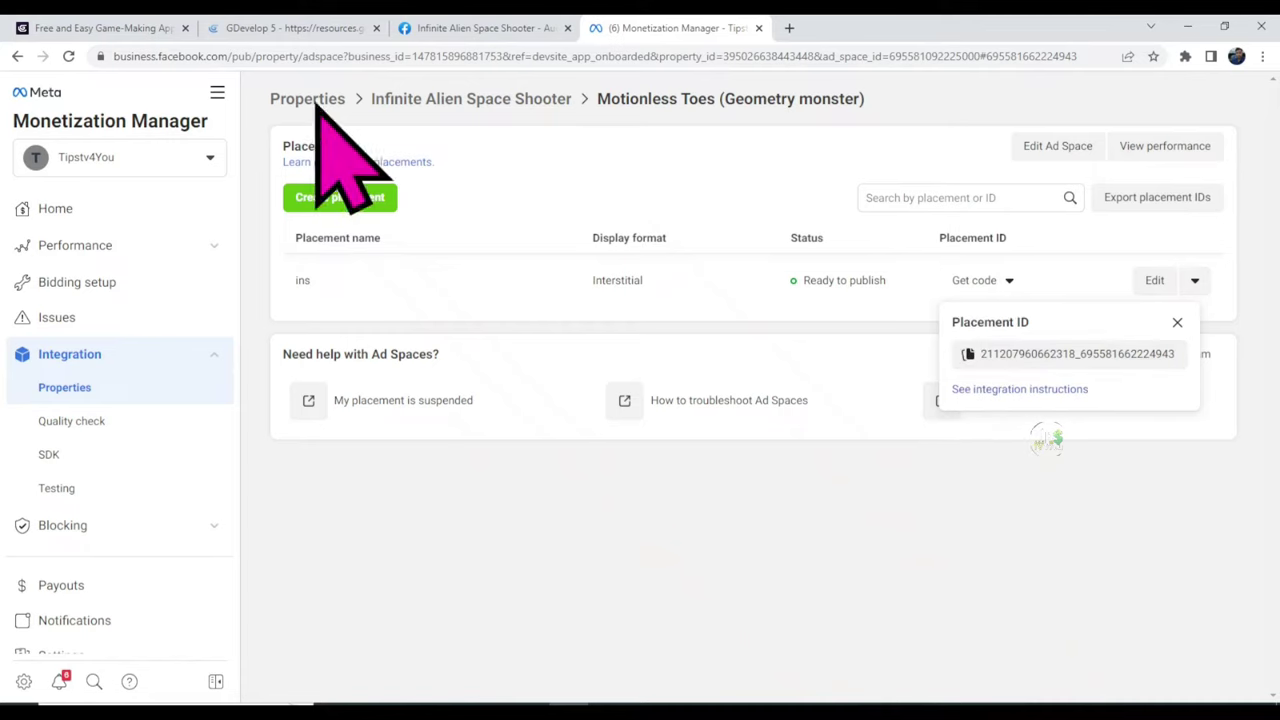
{"action": "left_click", "coordinate": [290, 28]}
{"action": "key", "text": "Escape"}
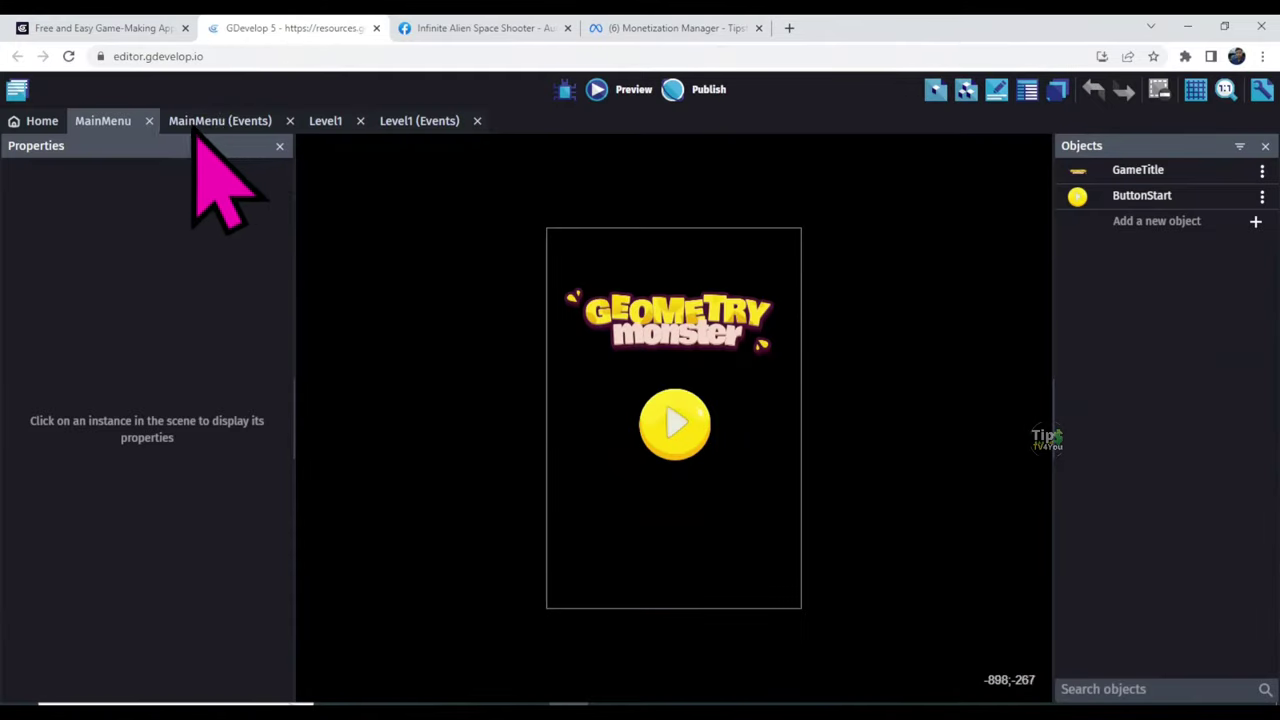
- Add a MainMenu event with the condition At the beginning of the scene
{"action": "left_click", "coordinate": [210, 121]}
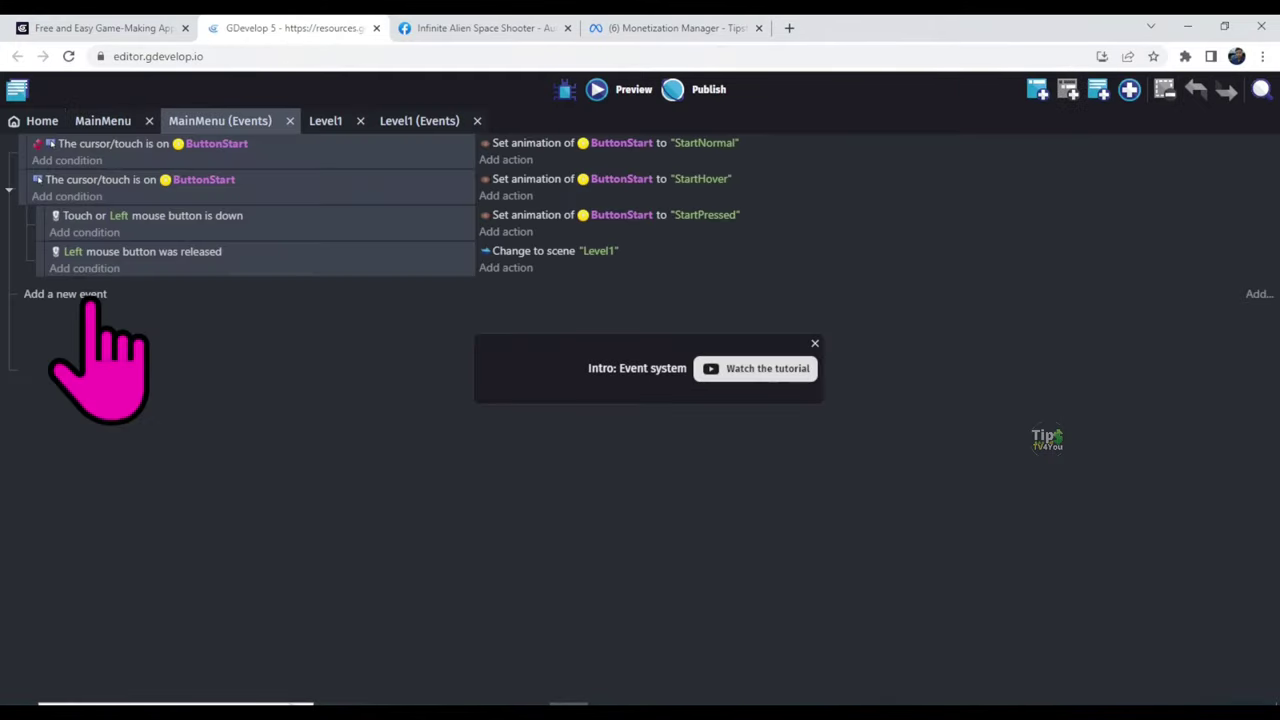
{"action": "left_click", "coordinate": [94, 294]}
{"action": "left_click", "coordinate": [94, 292]}
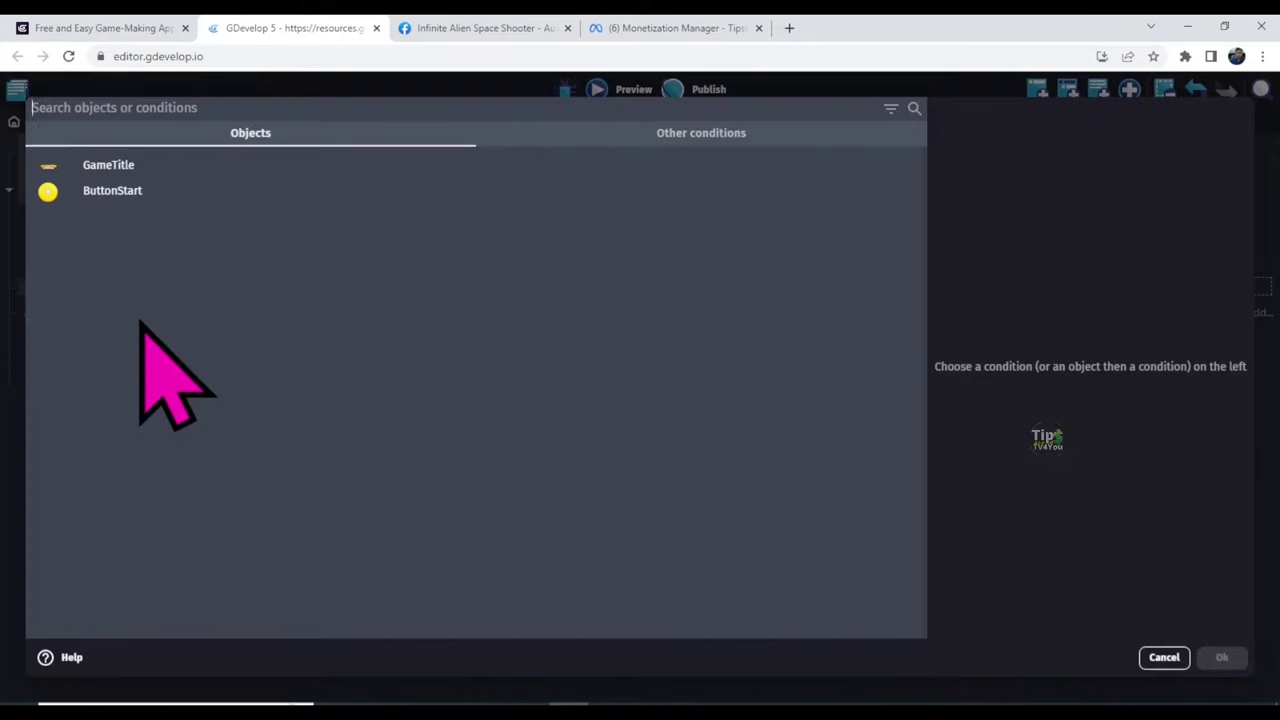
{"action": "type", "text": "at the"}
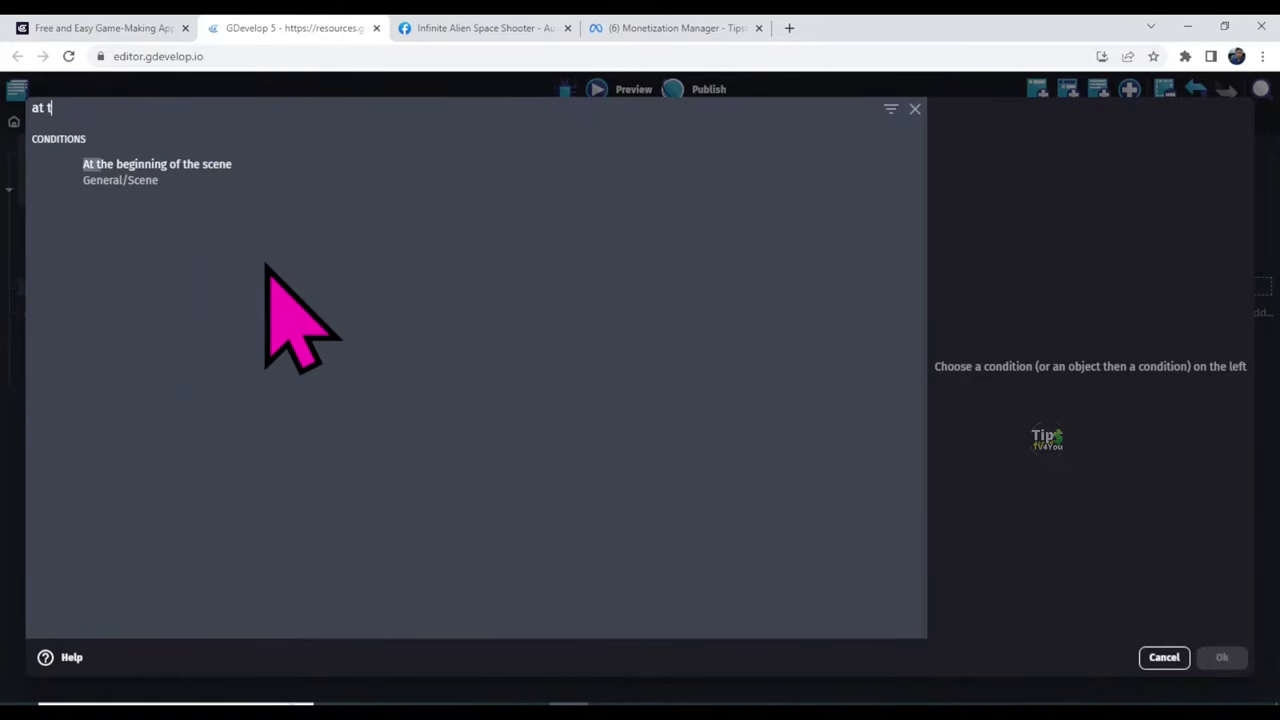
{"action": "left_click", "coordinate": [200, 170]}
{"action": "left_click", "coordinate": [1222, 657]}
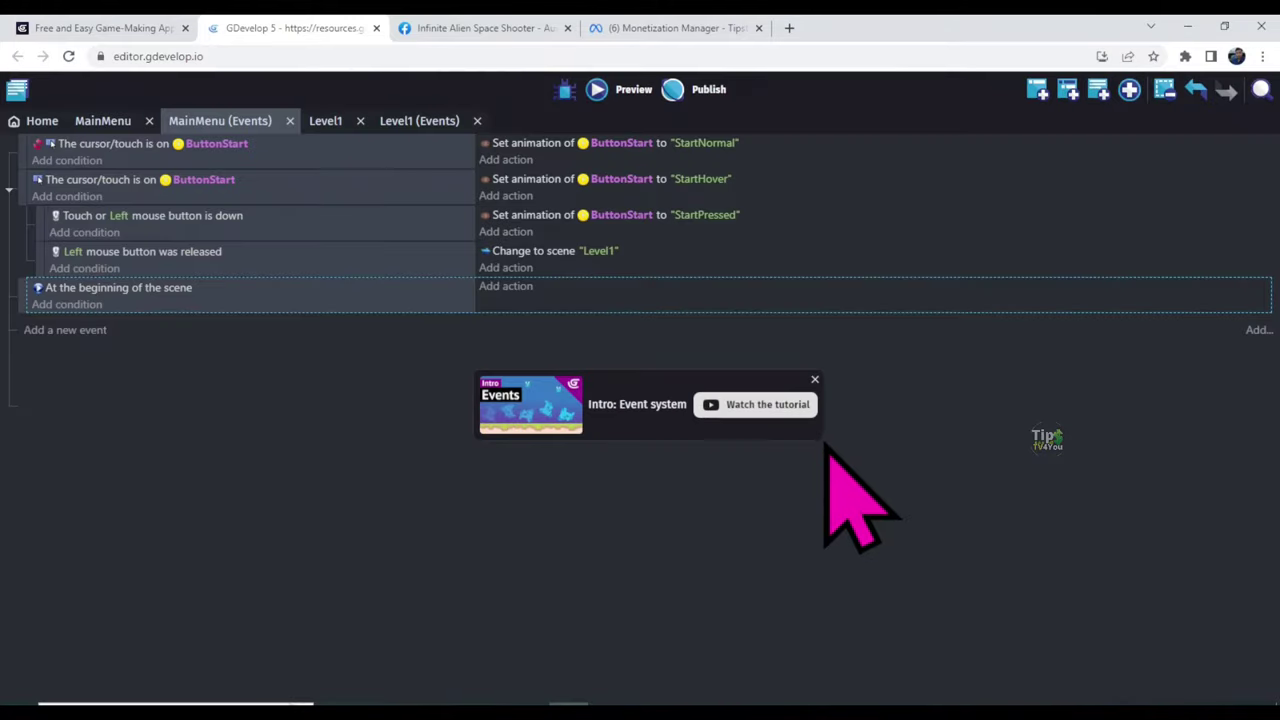
- Add a Load and prepare an interstitial ad action using the pasted placement ID in quotes
{"action": "left_click", "coordinate": [505, 288]}
{"action": "type", "text": "f"}
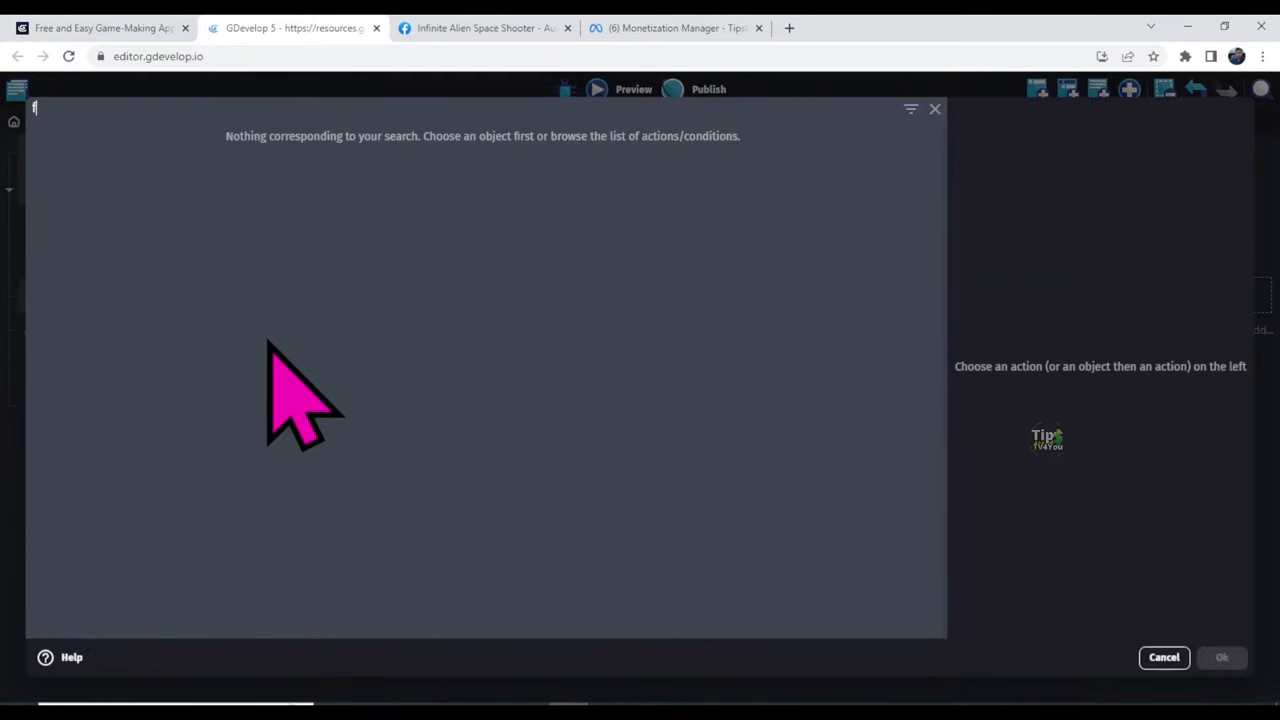
{"action": "type", "text": "aceb"}
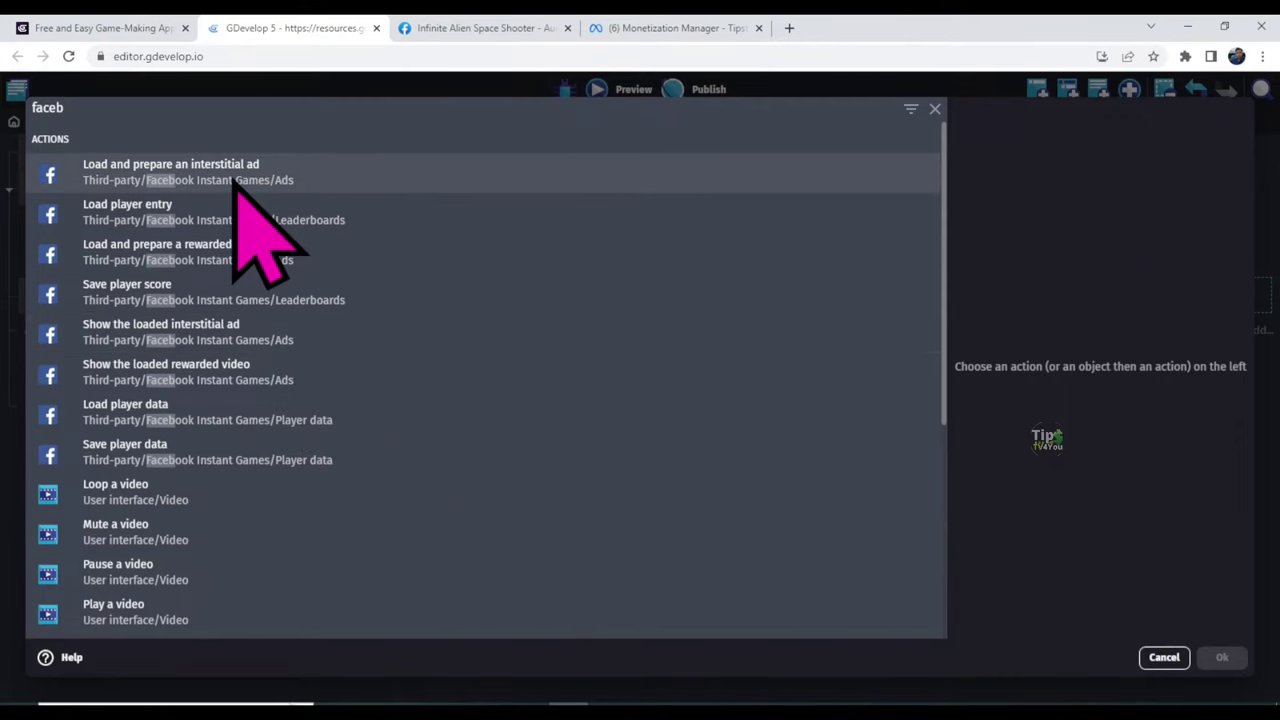
{"action": "left_click", "coordinate": [287, 188]}
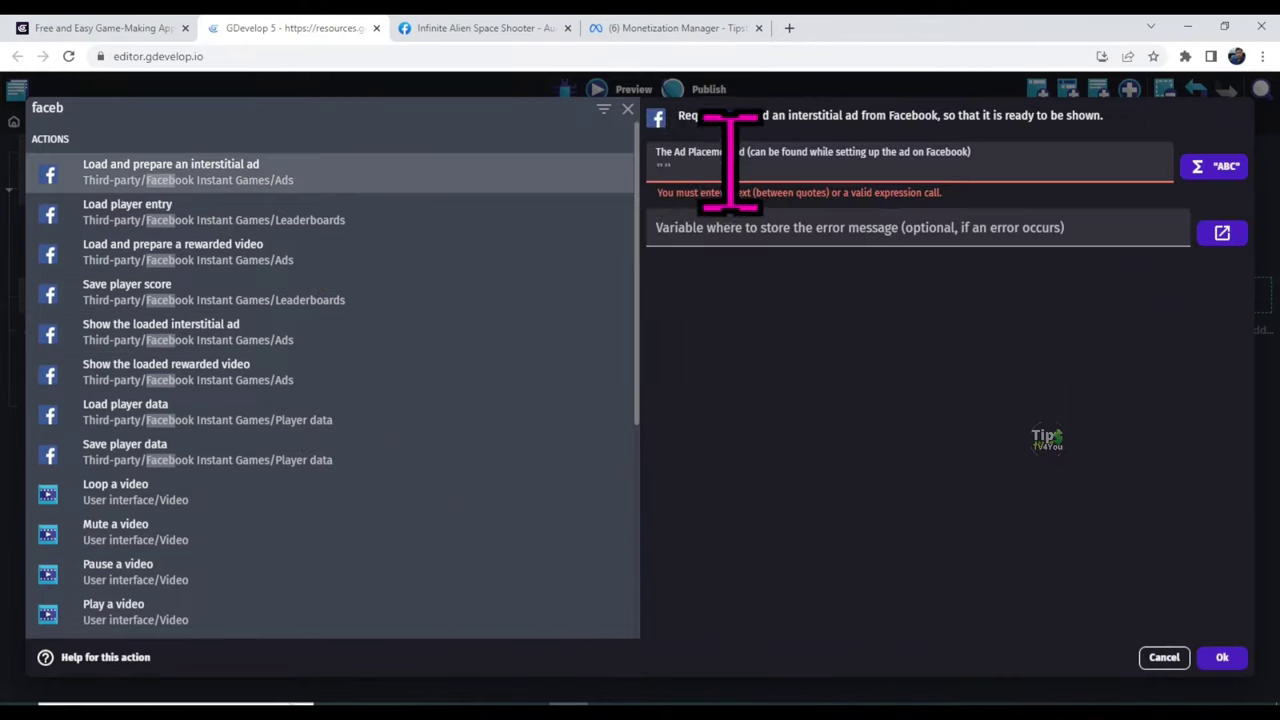
{"action": "right_click", "coordinate": [674, 172]}
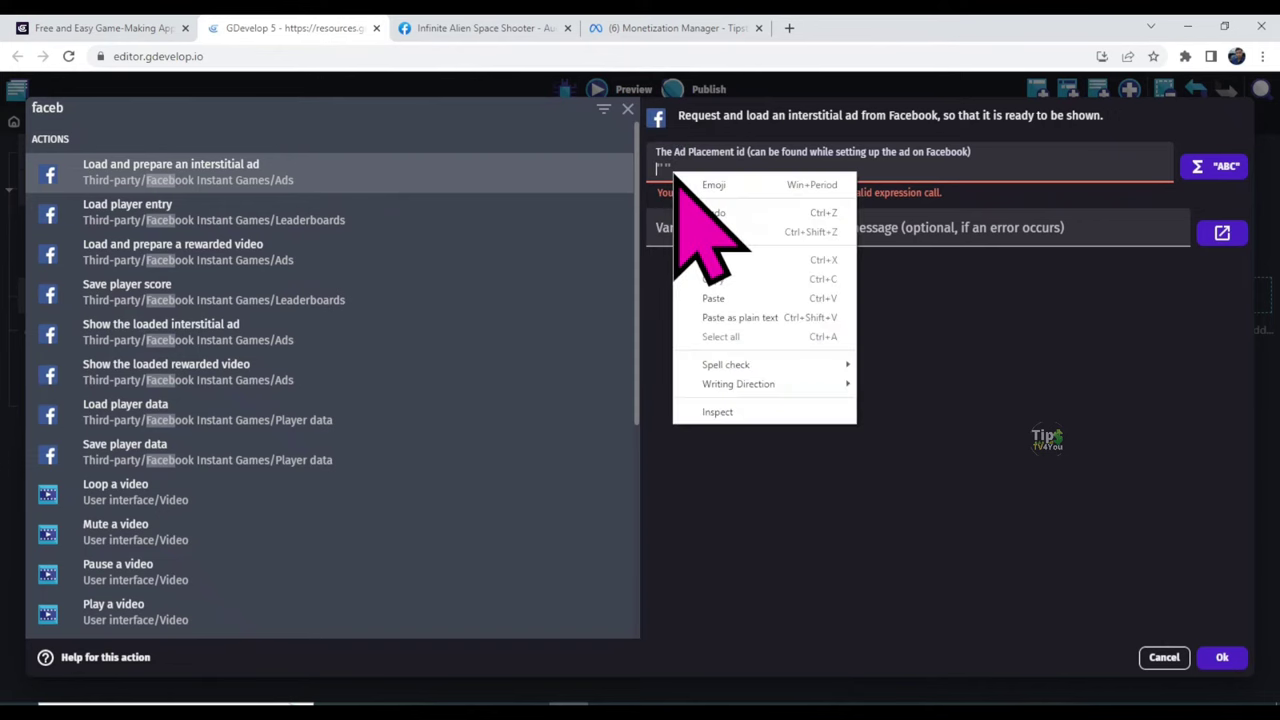
{"action": "left_click", "coordinate": [728, 298]}
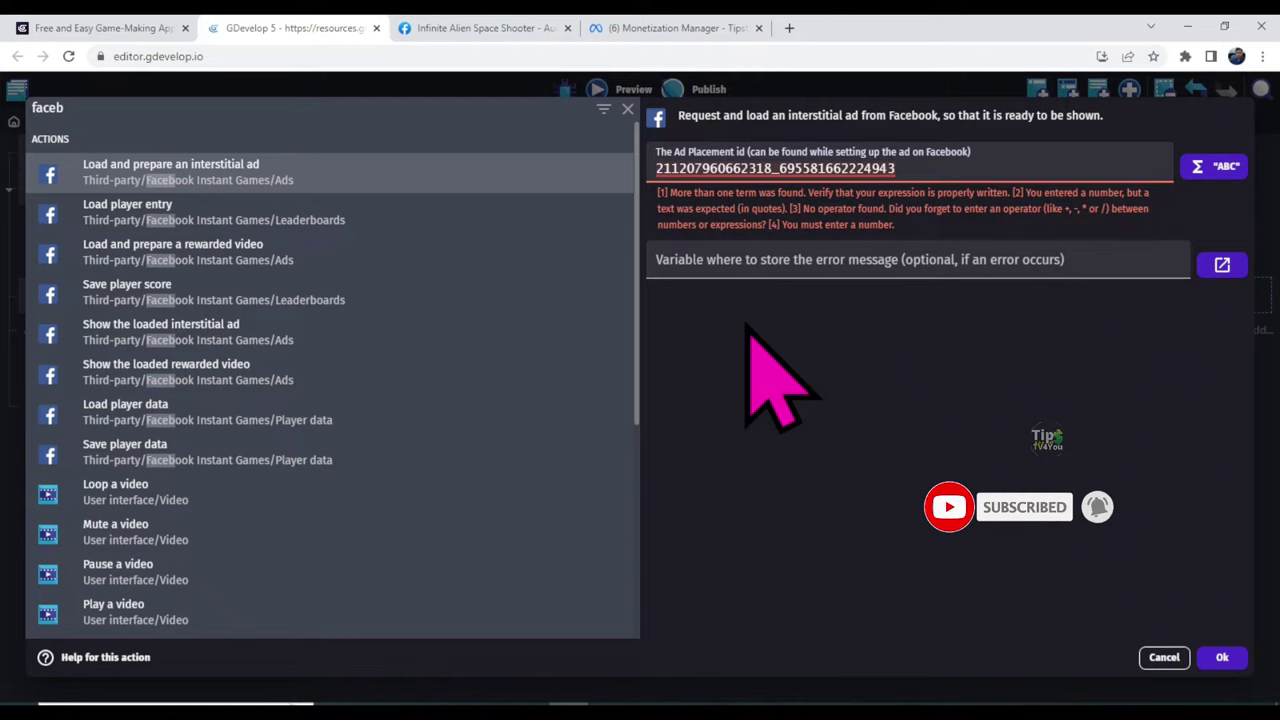
{"action": "type", "text": "\""}
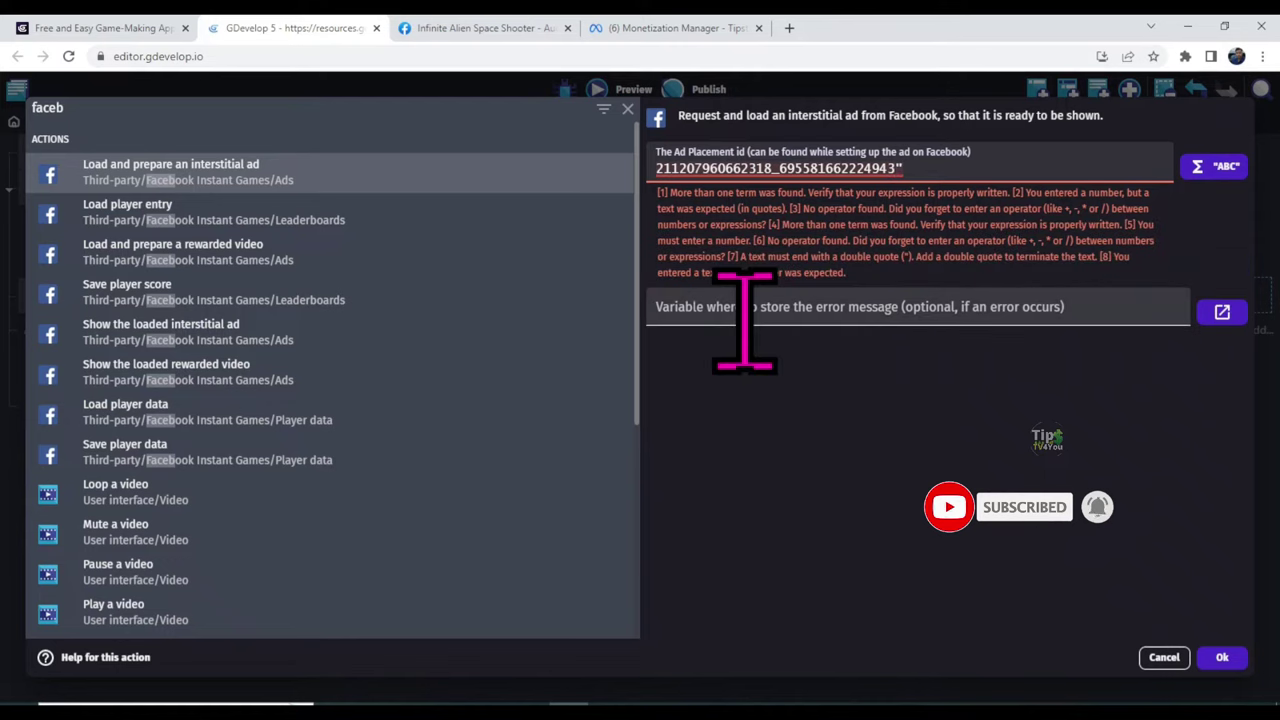
{"action": "left_click", "coordinate": [657, 168]}
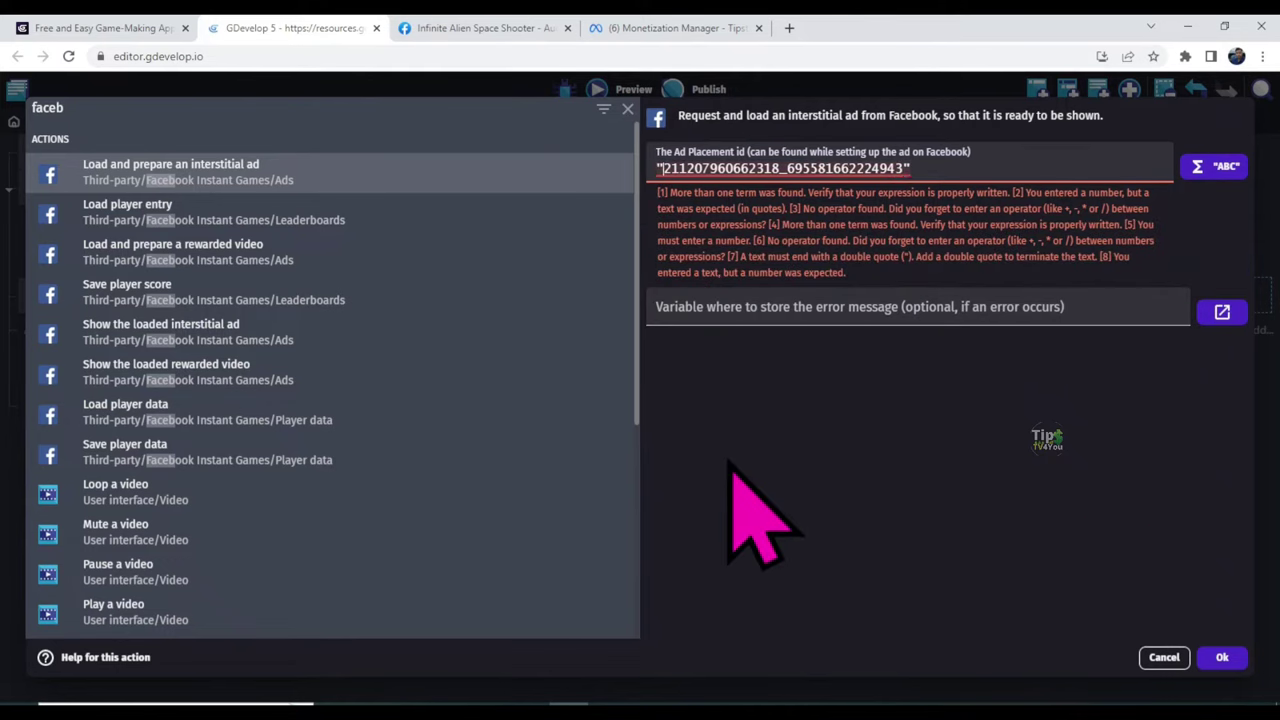
{"action": "type", "text": "\""}
{"action": "left_click", "coordinate": [1222, 657]}
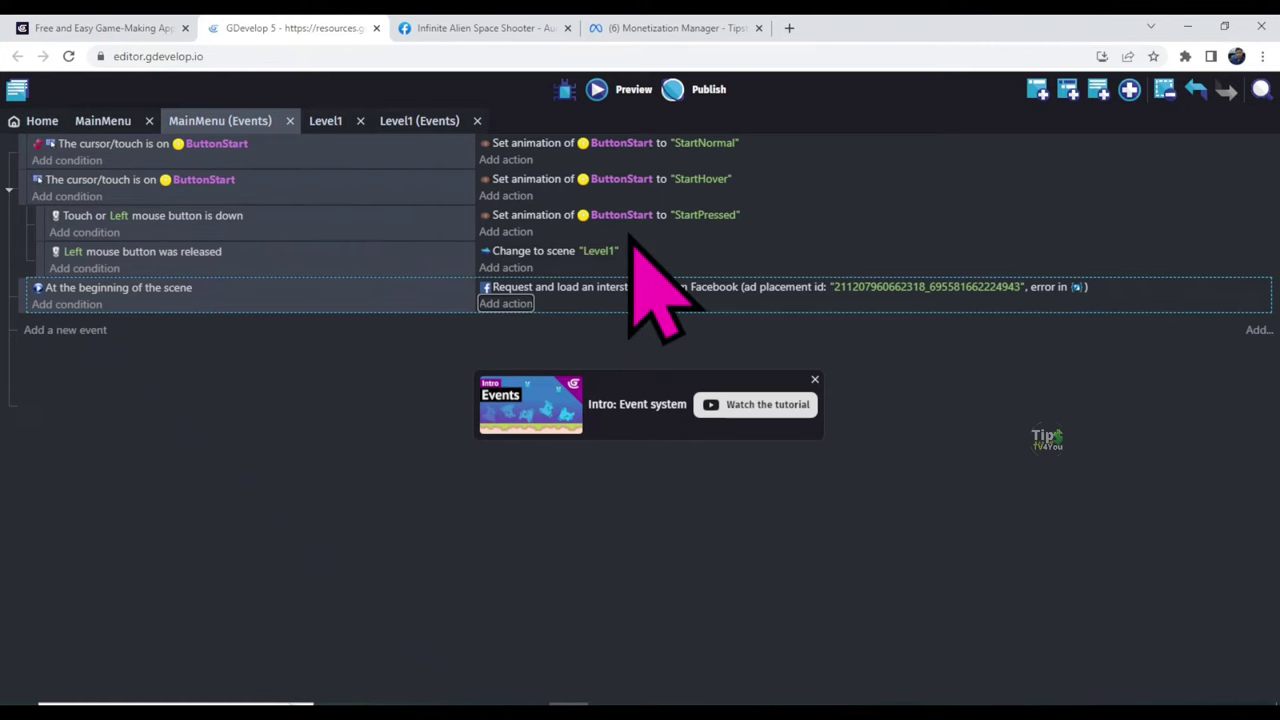
- Add a Facebook Show the loaded interstitial ad action to the start-of-scene event
{"action": "left_click", "coordinate": [521, 272]}
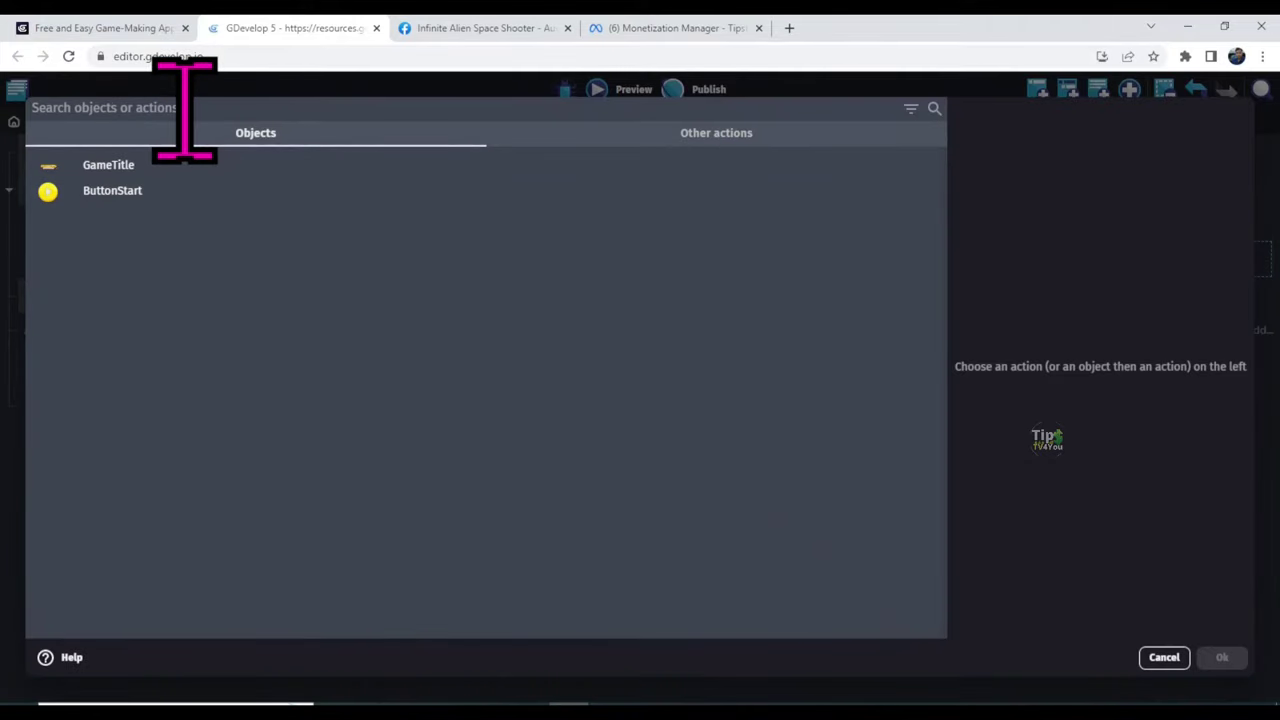
{"action": "type", "text": "faceb"}
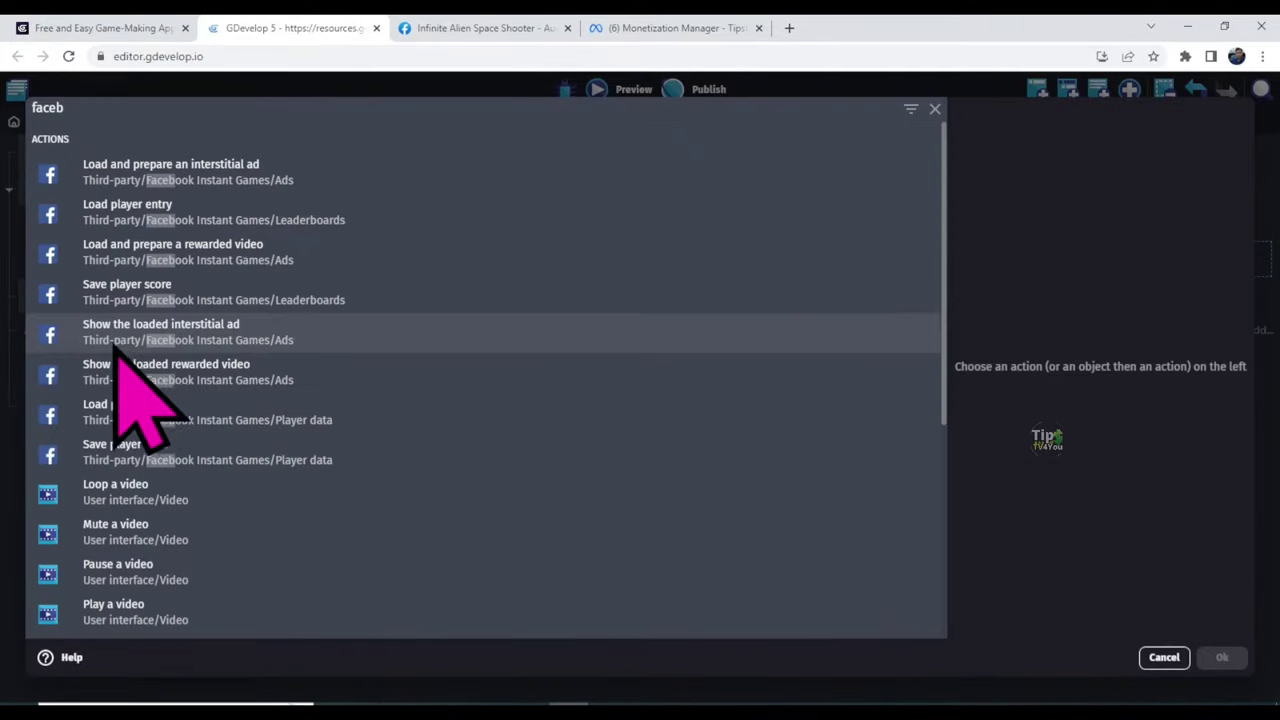
{"action": "left_click", "coordinate": [268, 345]}
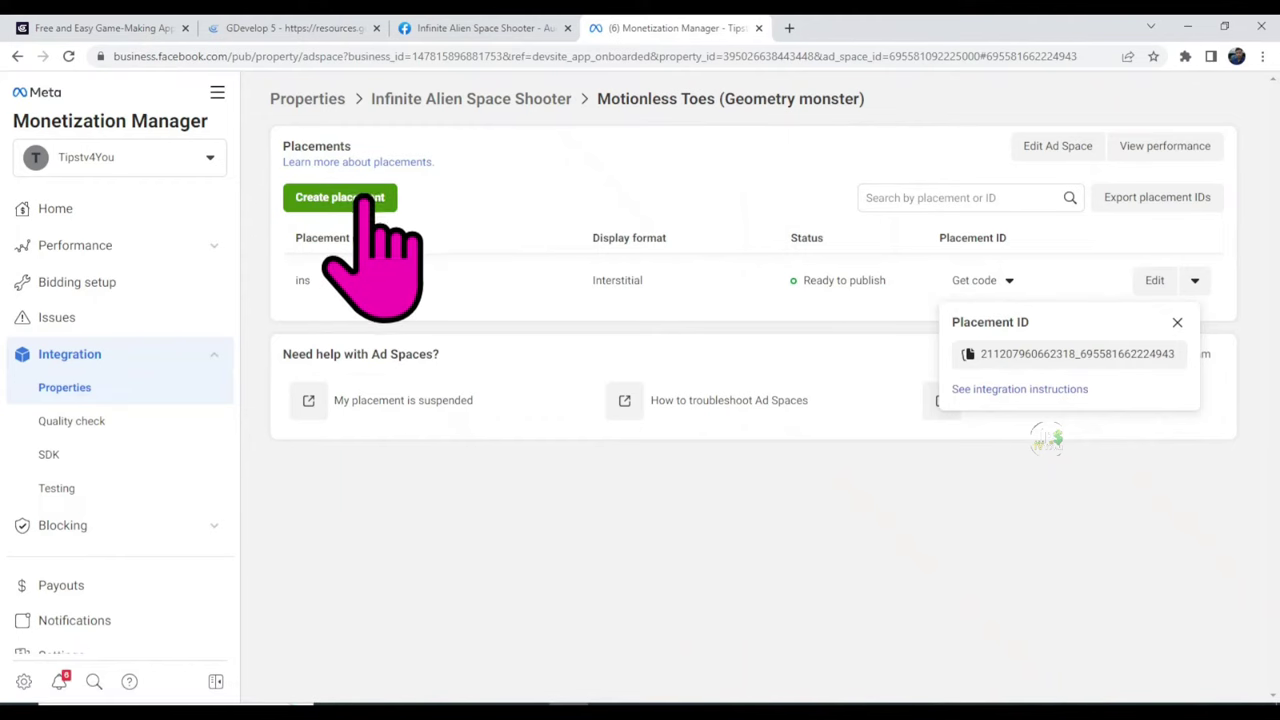
- Create a Rewarded video placement named 'video' in the ad space
{"action": "left_click", "coordinate": [366, 198]}
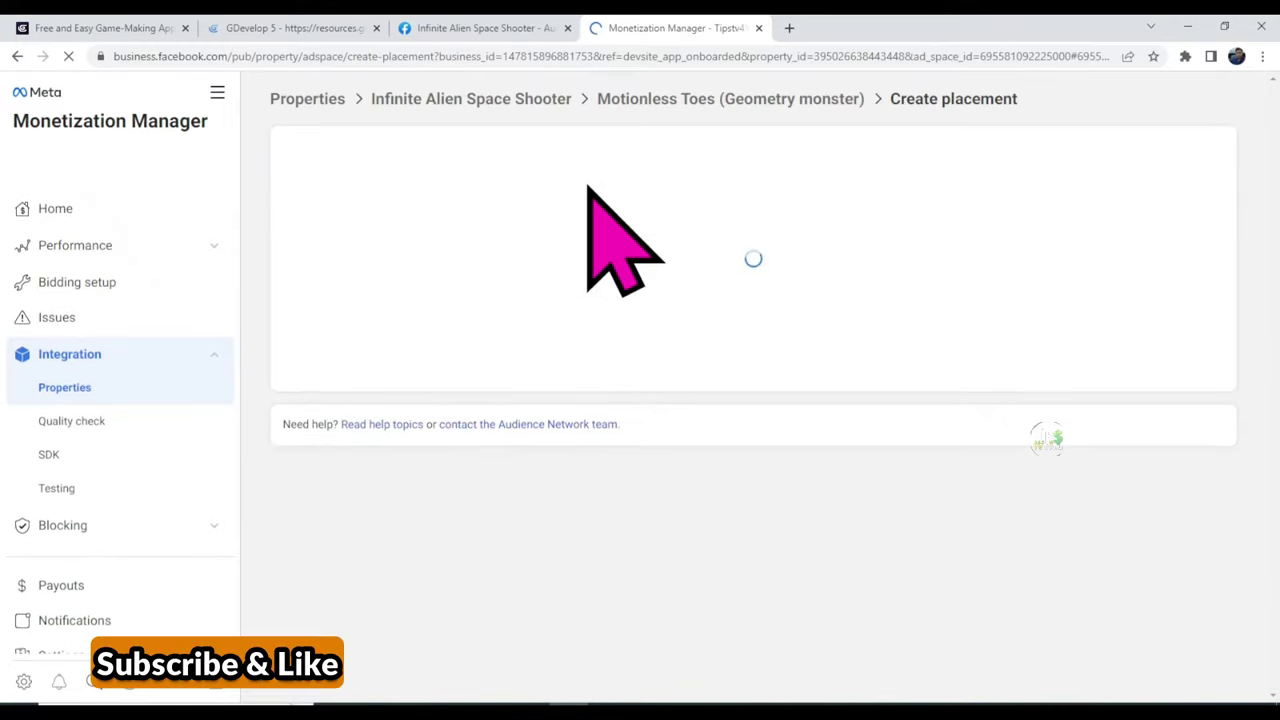
{"action": "left_click", "coordinate": [394, 175]}
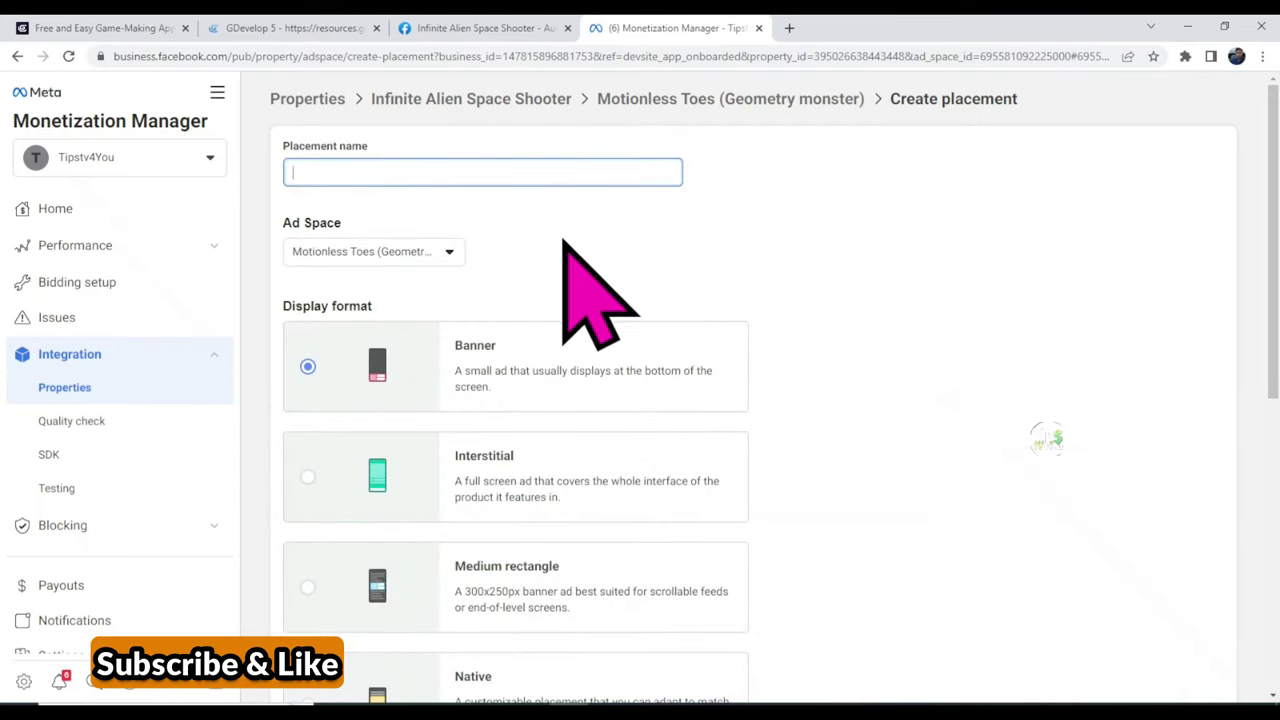
{"action": "type", "text": "V"}
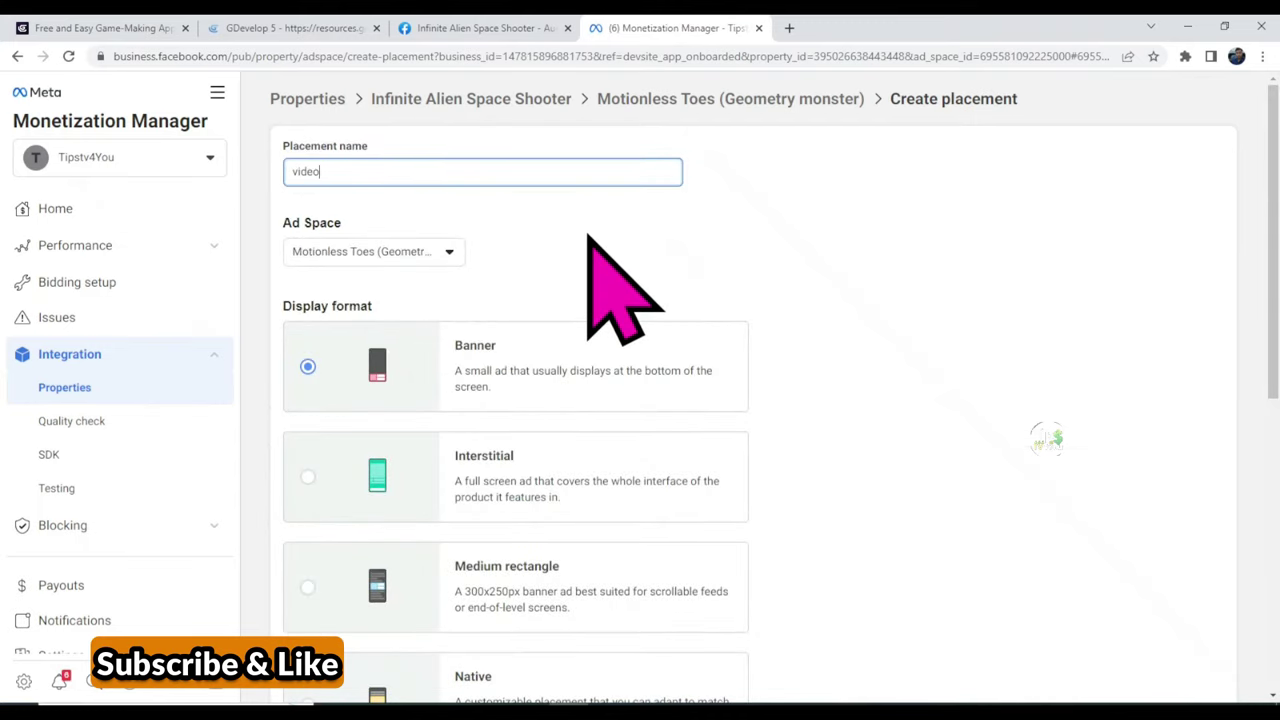
{"action": "scroll", "coordinate": [857, 271], "scroll_direction": "down", "scroll_amount": 6}
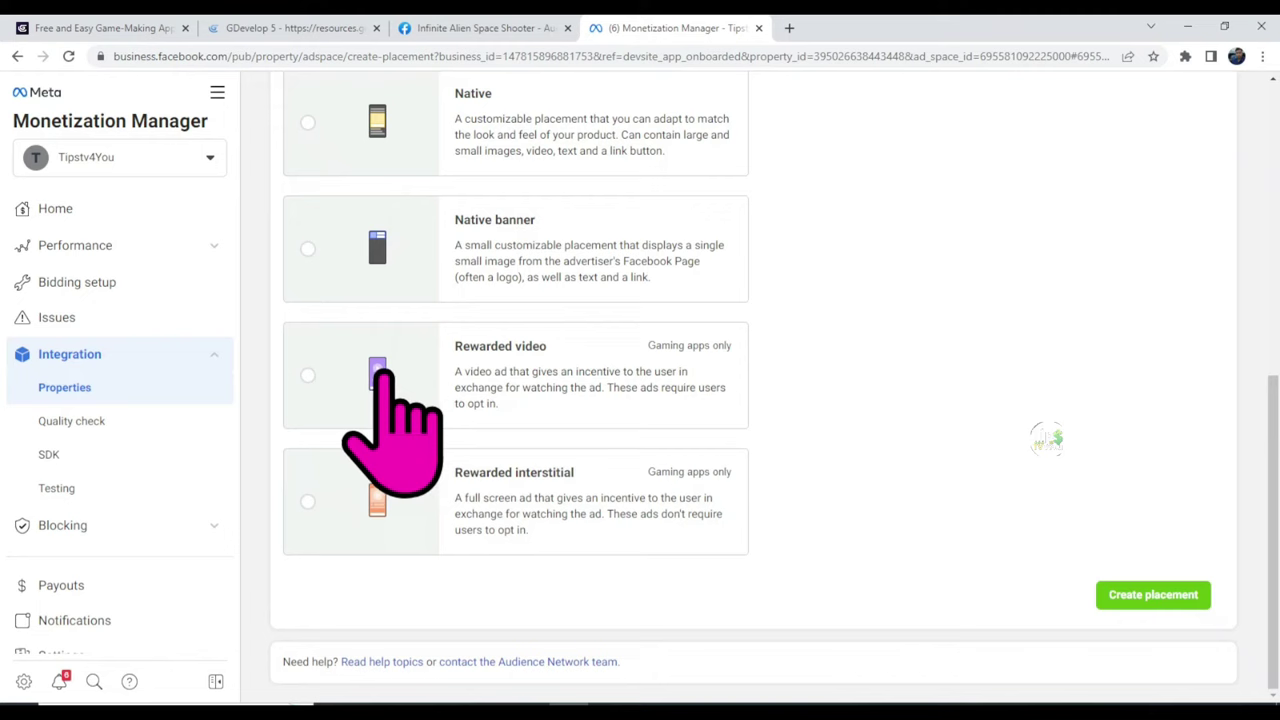
{"action": "left_click", "coordinate": [307, 375]}
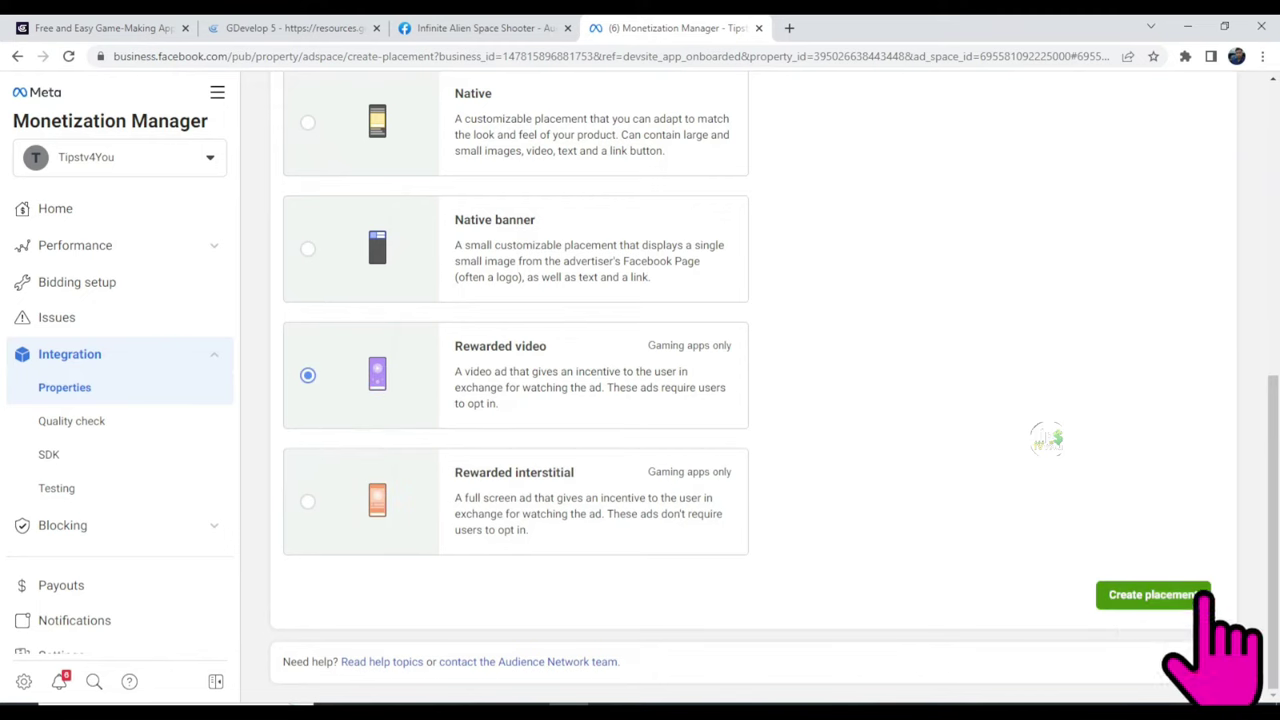
{"action": "left_click", "coordinate": [1203, 598]}
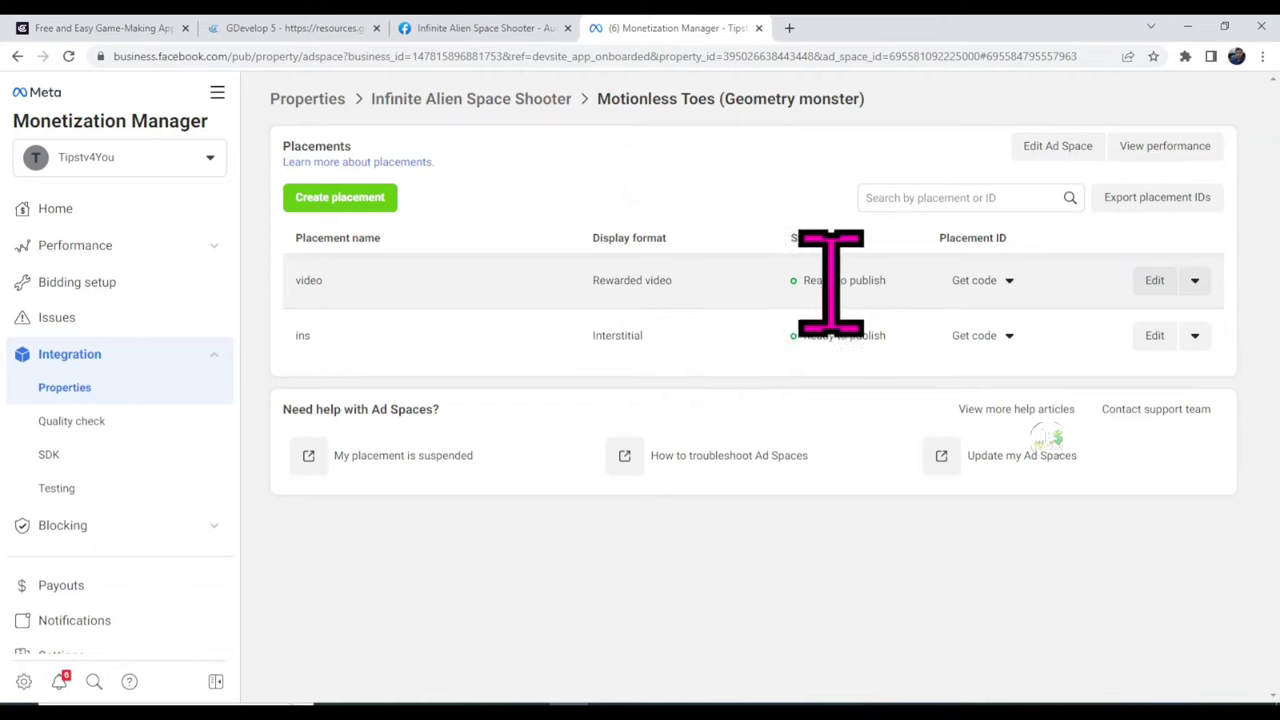
- Copy the video placement's ID and return to the GDevelop project
{"action": "left_click_drag", "start_coordinate": [802, 281], "coordinate": [878, 292]}
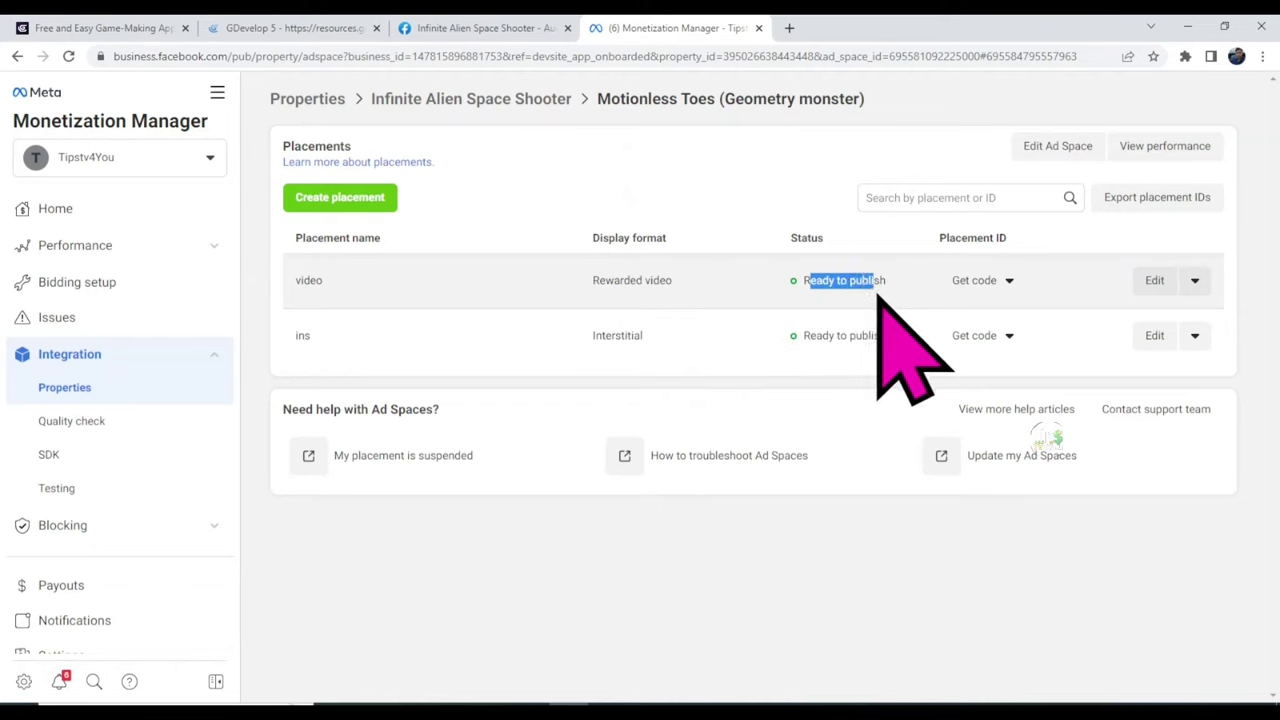
{"action": "left_click", "coordinate": [1012, 281]}
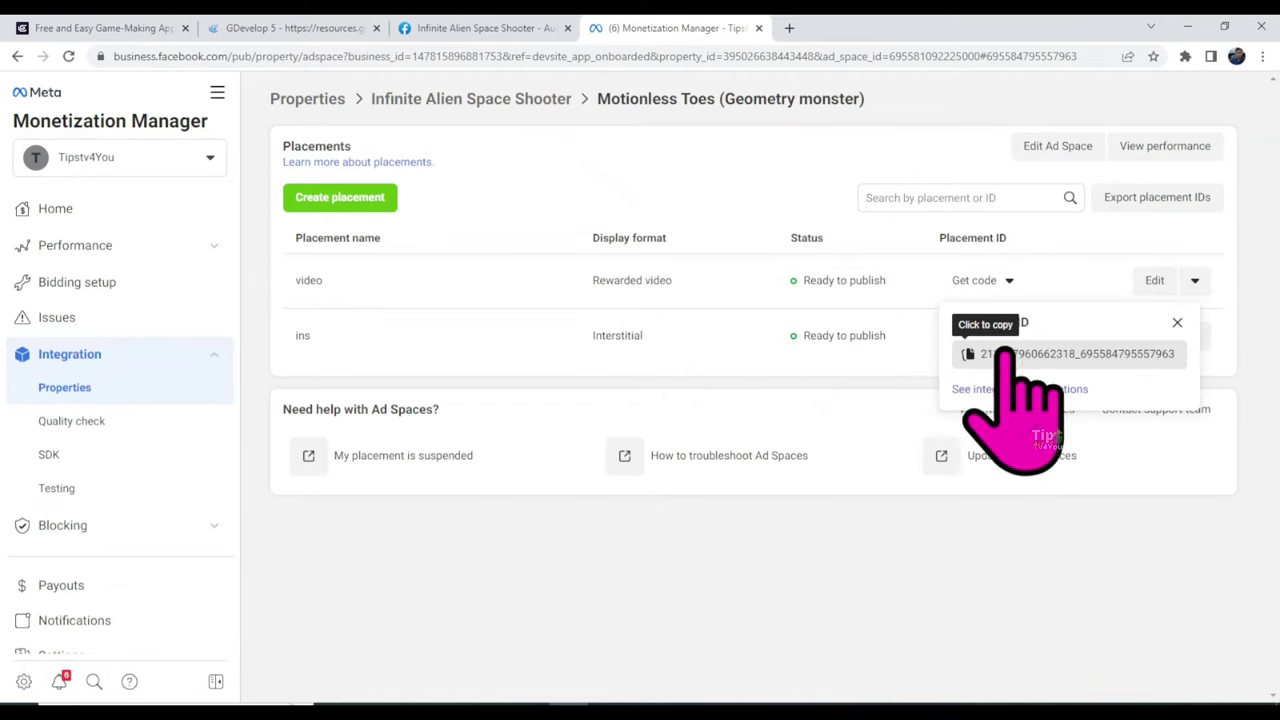
{"action": "left_click", "coordinate": [1015, 354]}
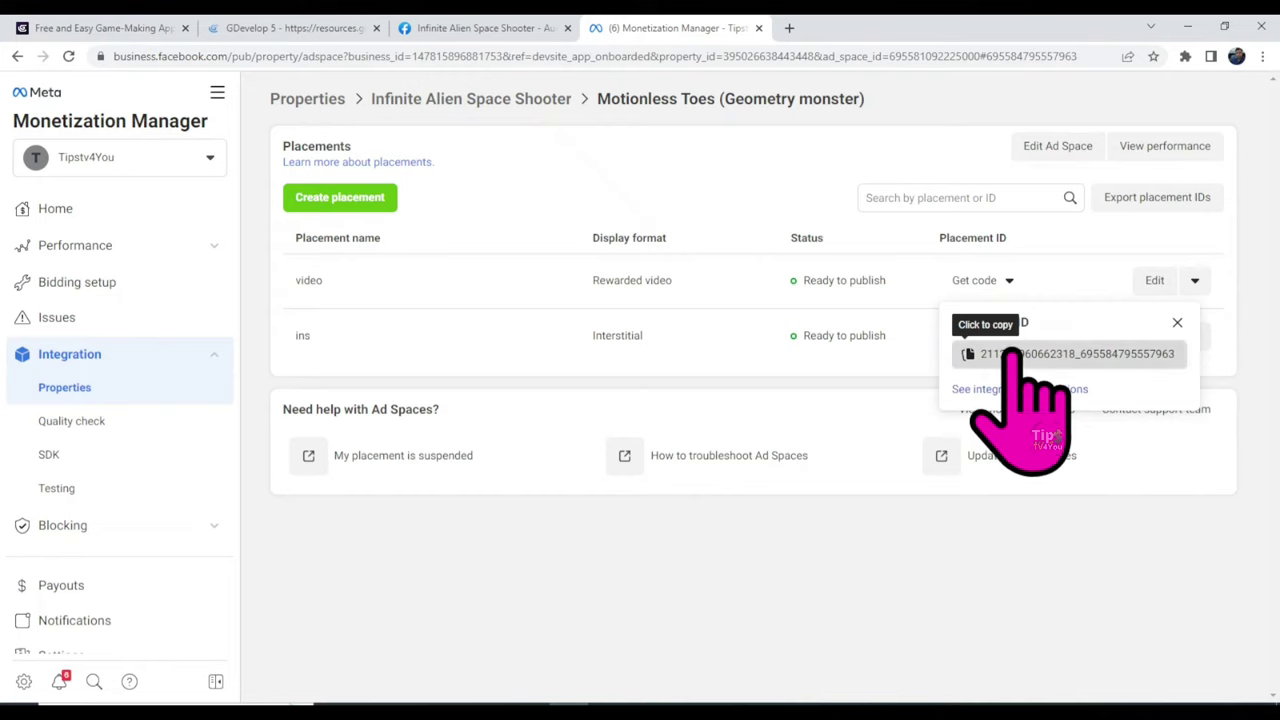
{"action": "left_click", "coordinate": [290, 28]}
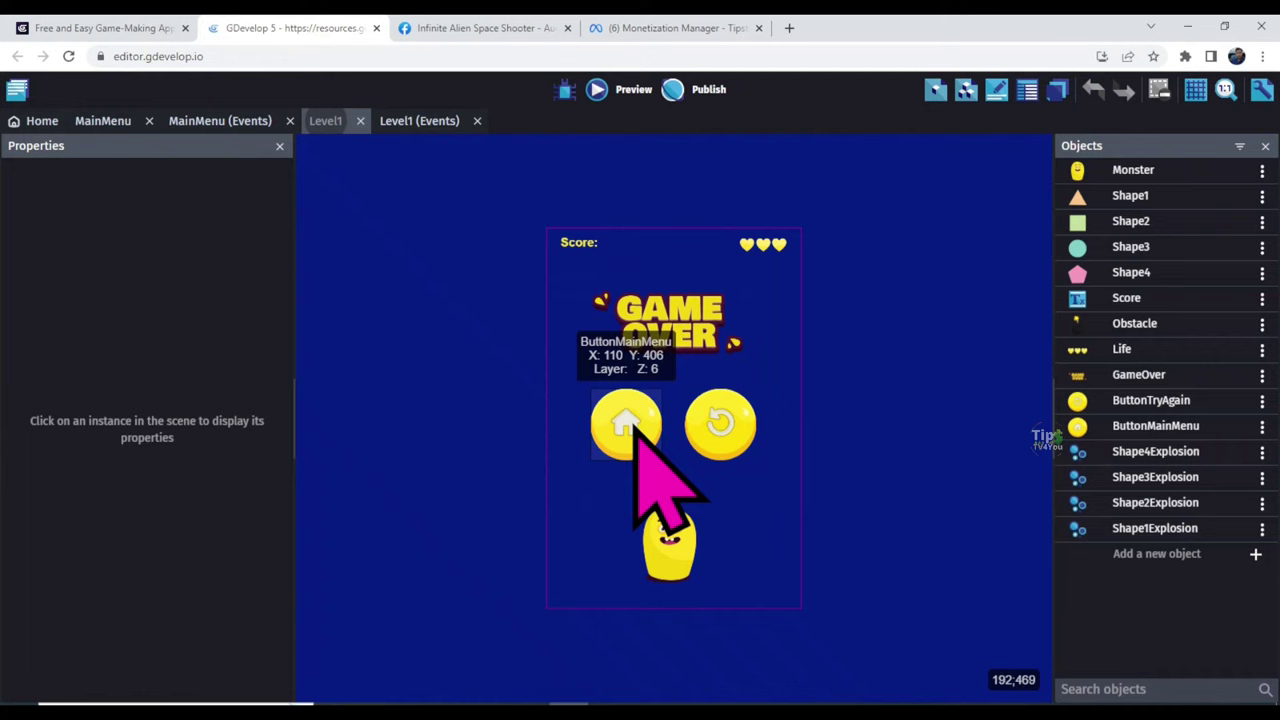
- Add a new Level1 event with the condition At the beginning of the scene
{"action": "left_click", "coordinate": [417, 128]}
{"action": "scroll", "coordinate": [420, 200], "scroll_direction": "down", "scroll_amount": 10}
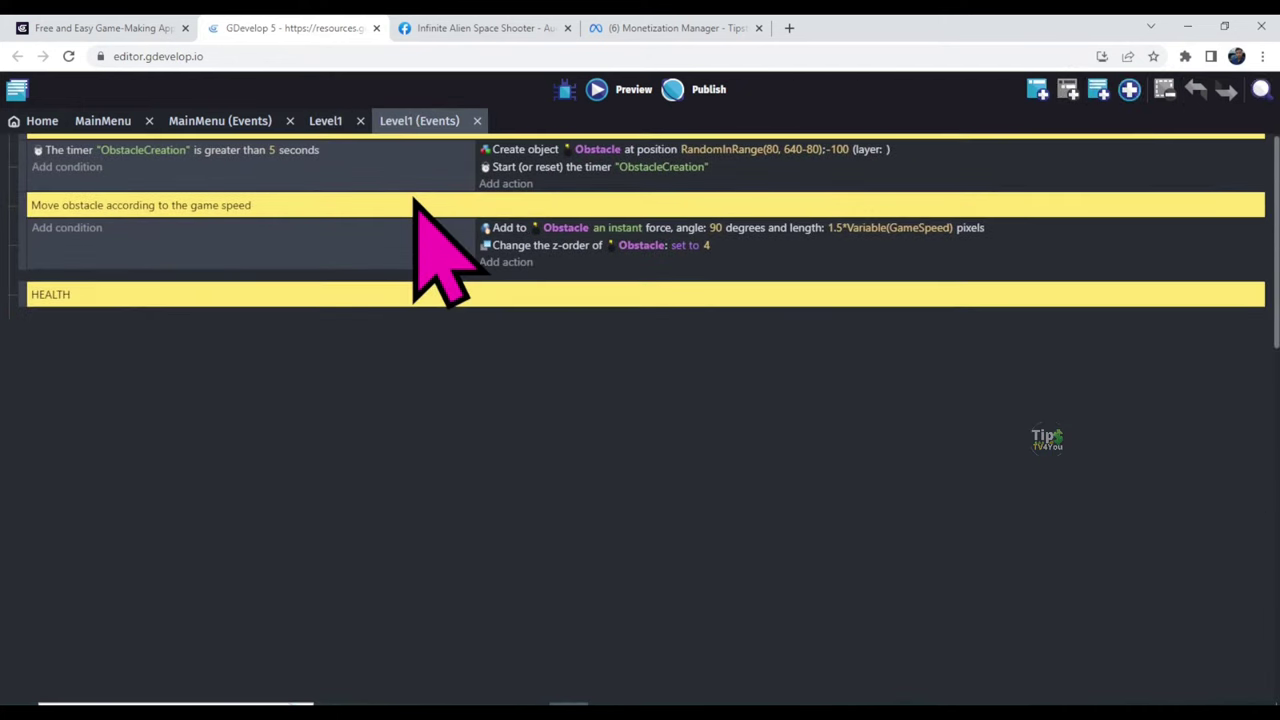
{"action": "left_click", "coordinate": [65, 567]}
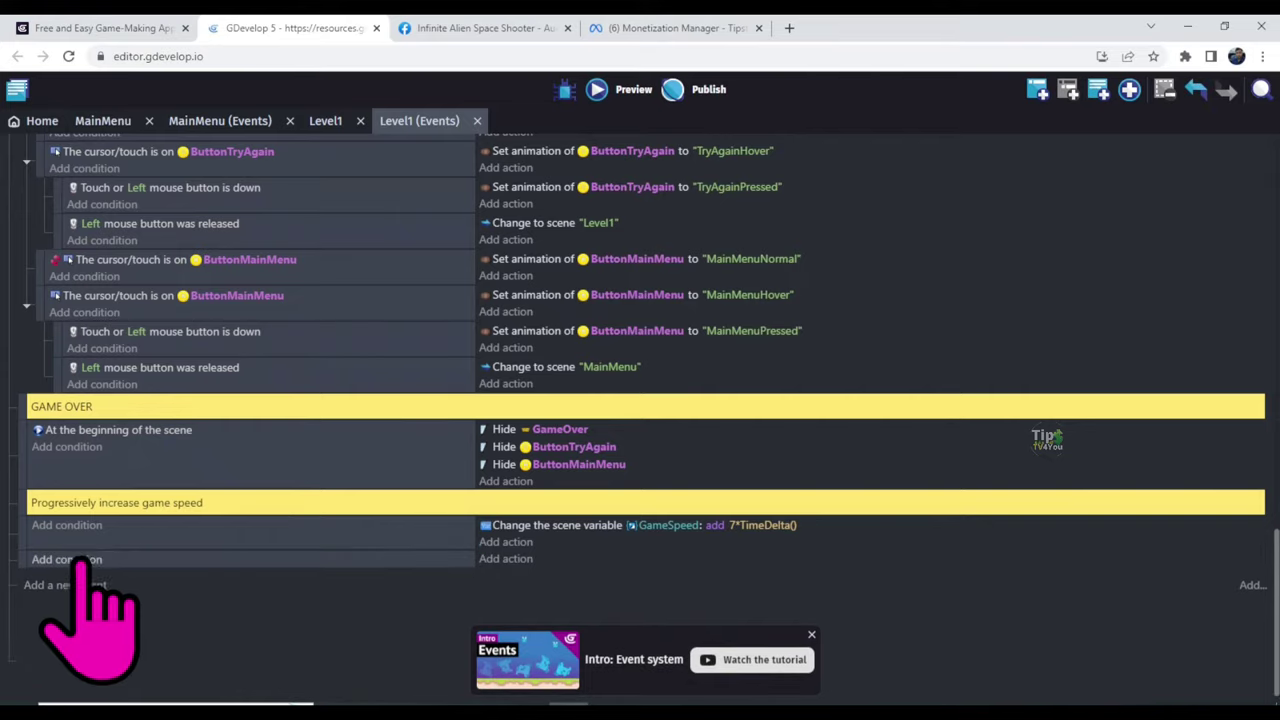
{"action": "left_click", "coordinate": [70, 560]}
{"action": "type", "text": "at the"}
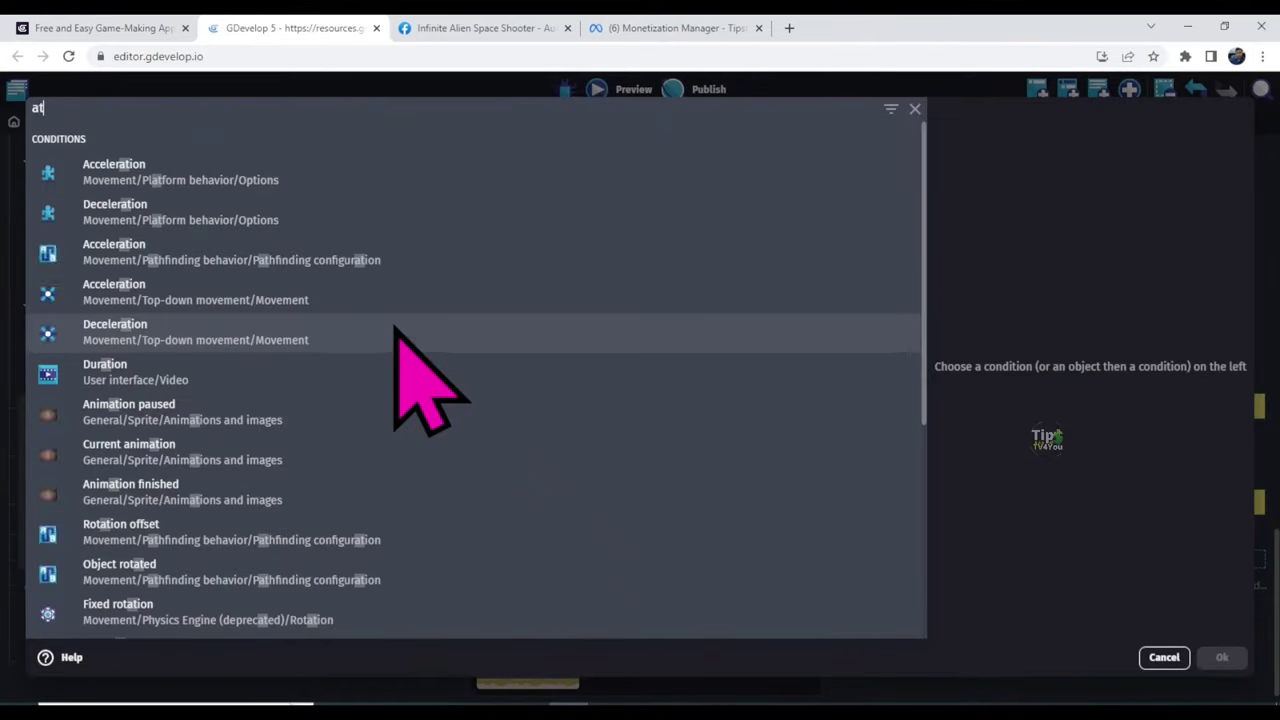
{"action": "left_click", "coordinate": [160, 178]}
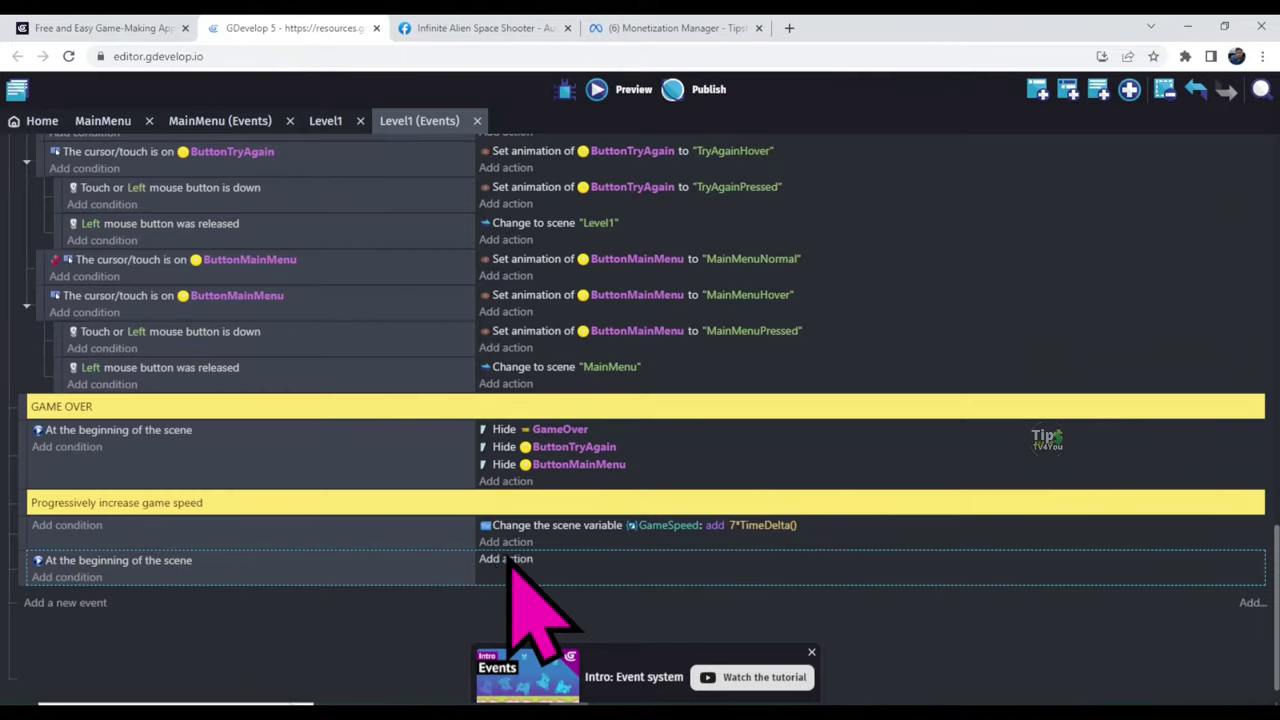
- Add a Load and prepare a rewarded video action with the quoted placement ID
{"action": "left_click", "coordinate": [508, 560]}
{"action": "type", "text": "faceb"}
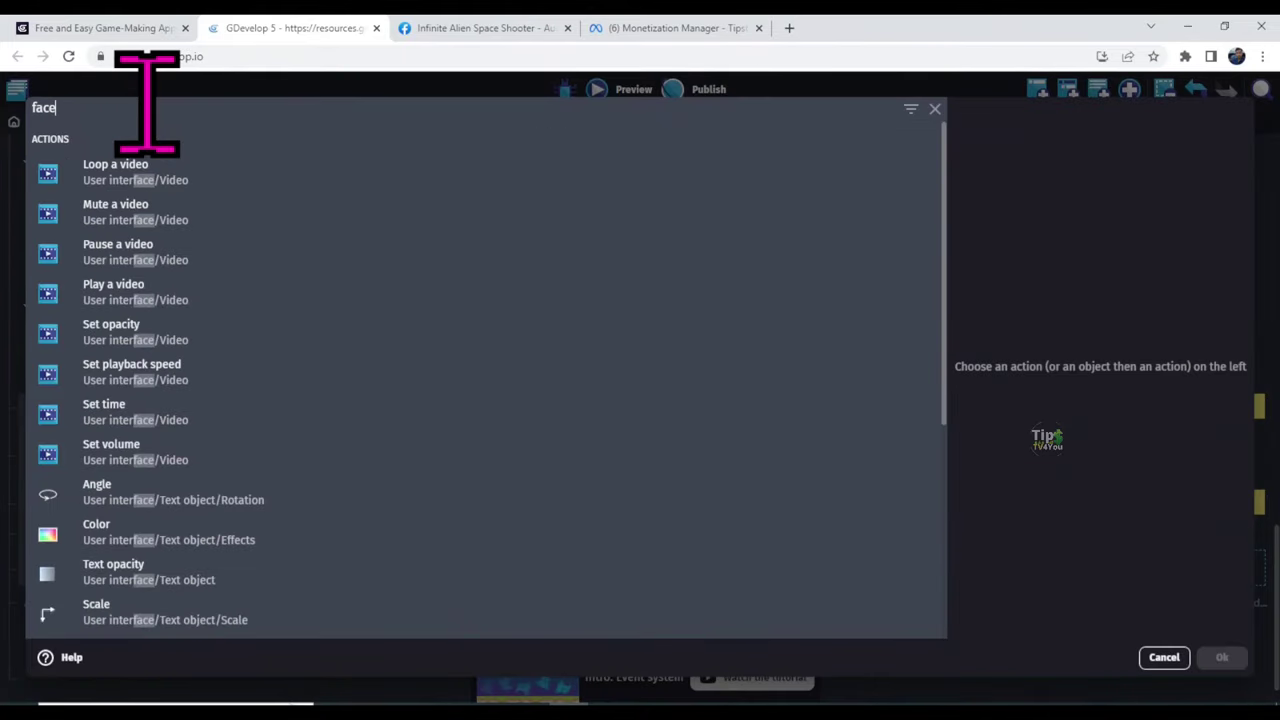
{"action": "left_click", "coordinate": [262, 252]}
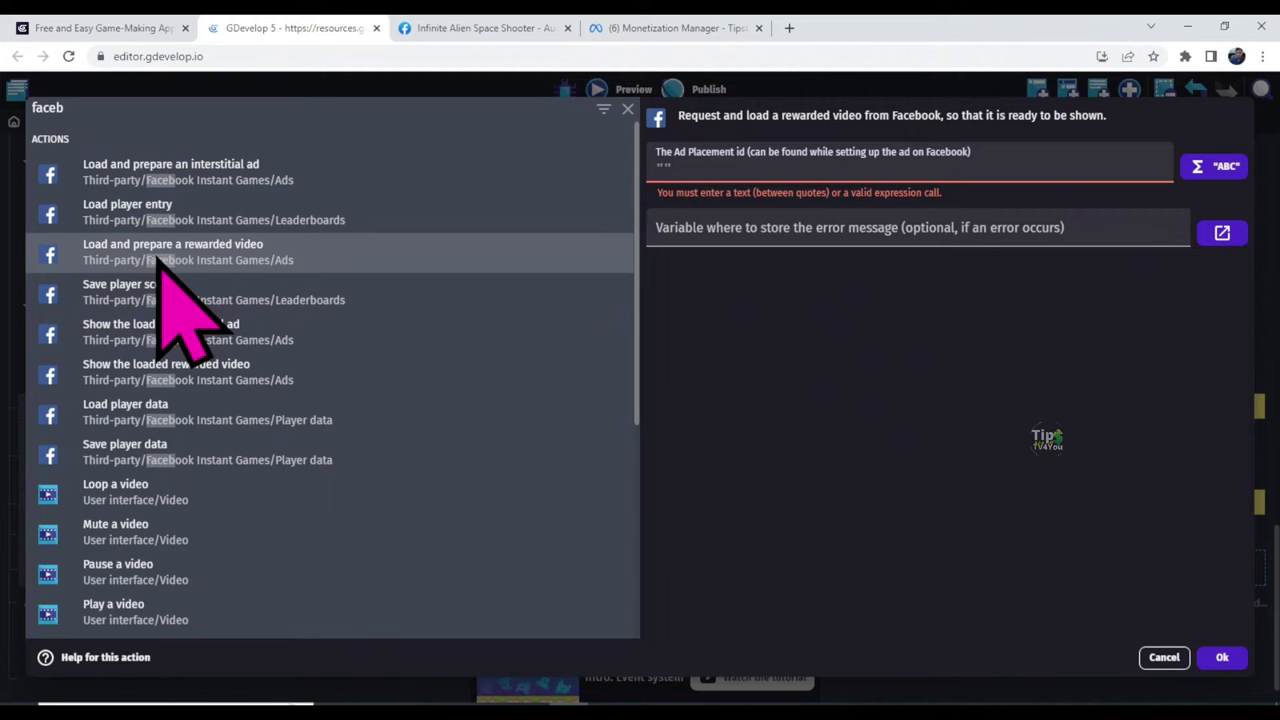
{"action": "right_click", "coordinate": [680, 168]}
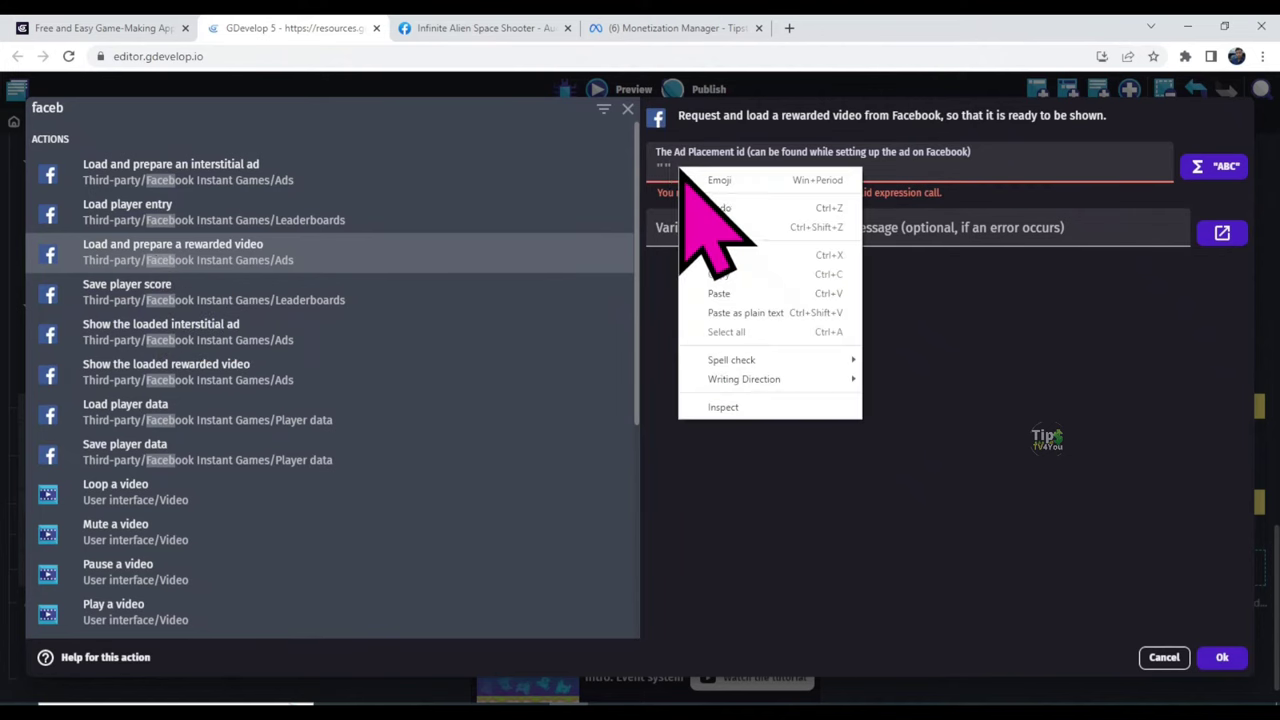
{"action": "left_click", "coordinate": [755, 318]}
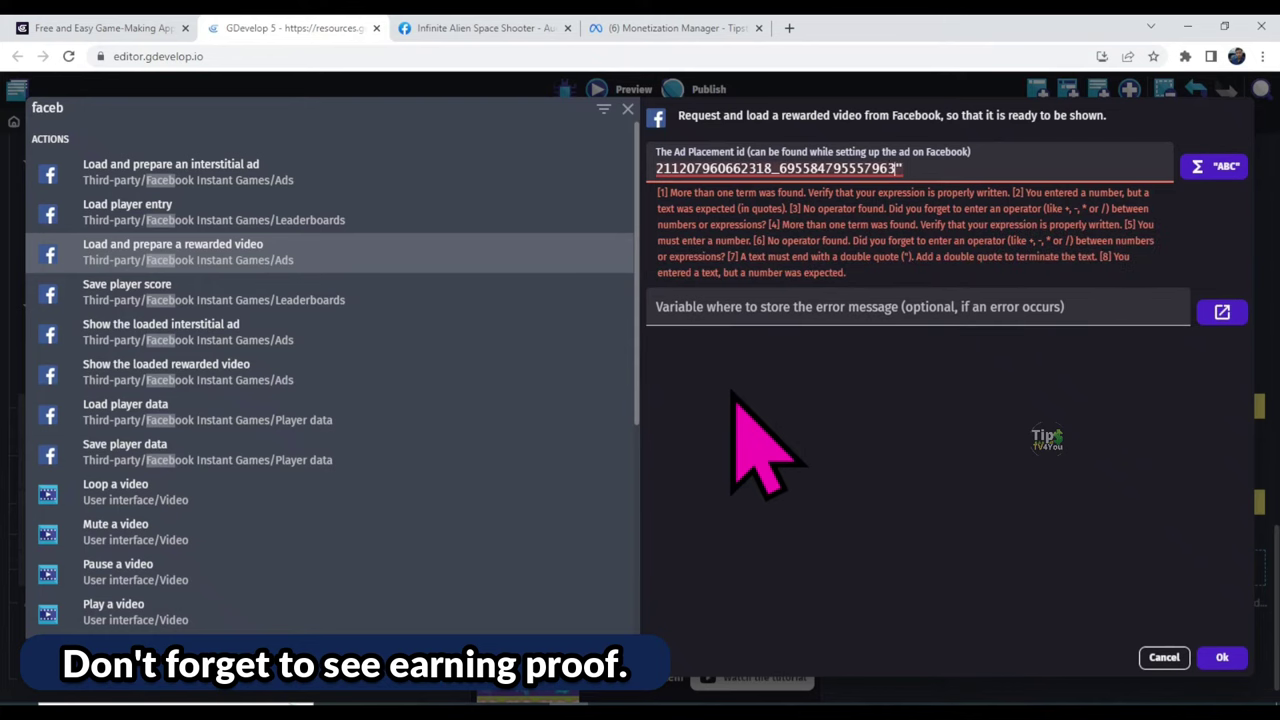
{"action": "key", "text": "Home"}
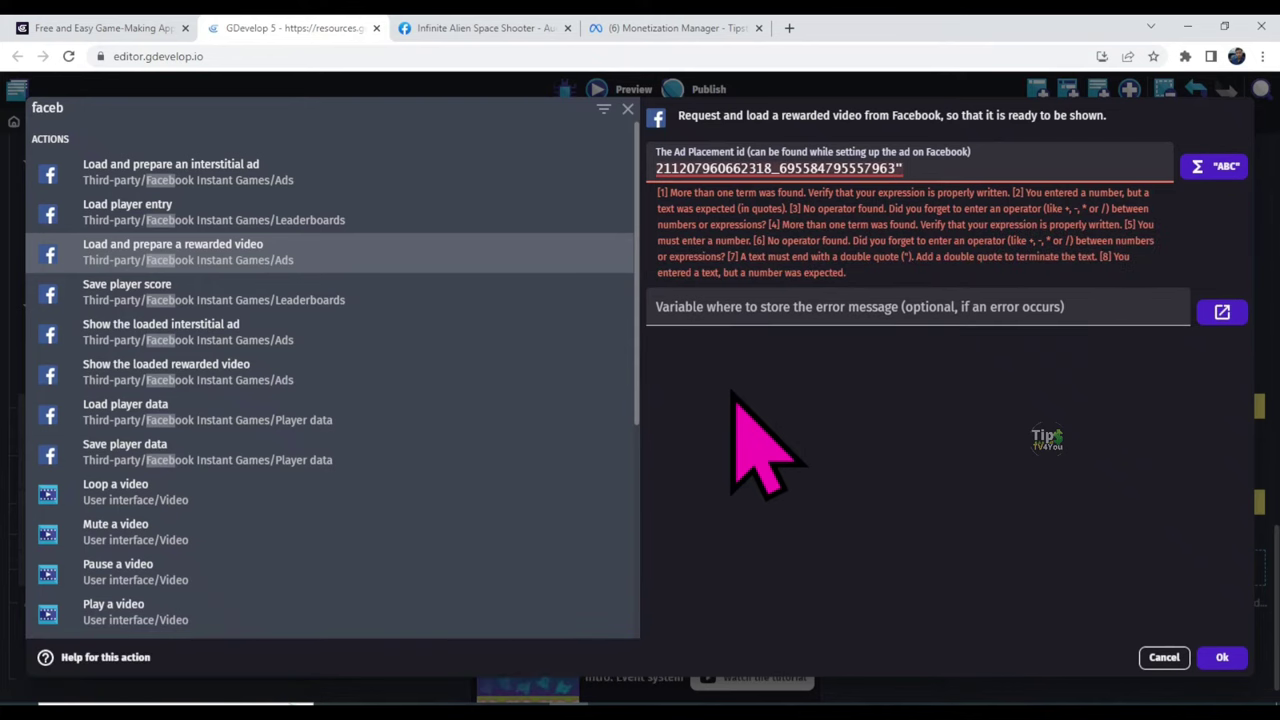
{"action": "type", "text": "\""}
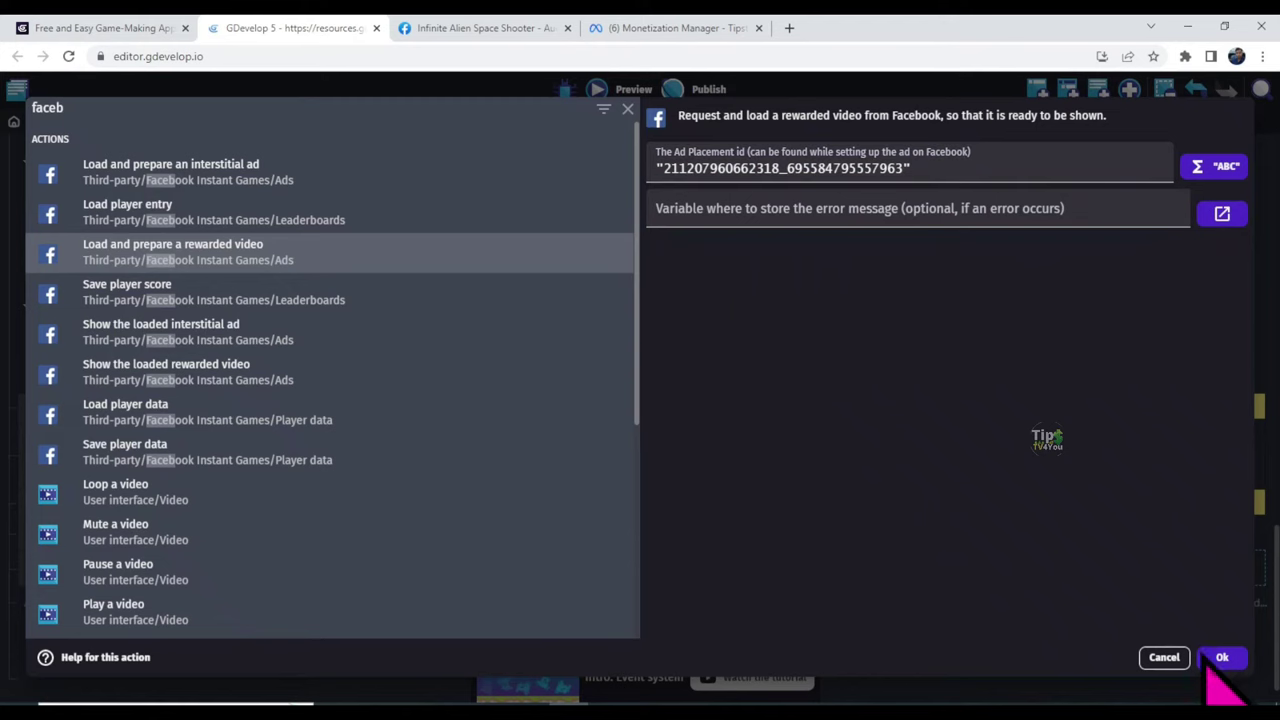
{"action": "key", "text": "Return"}
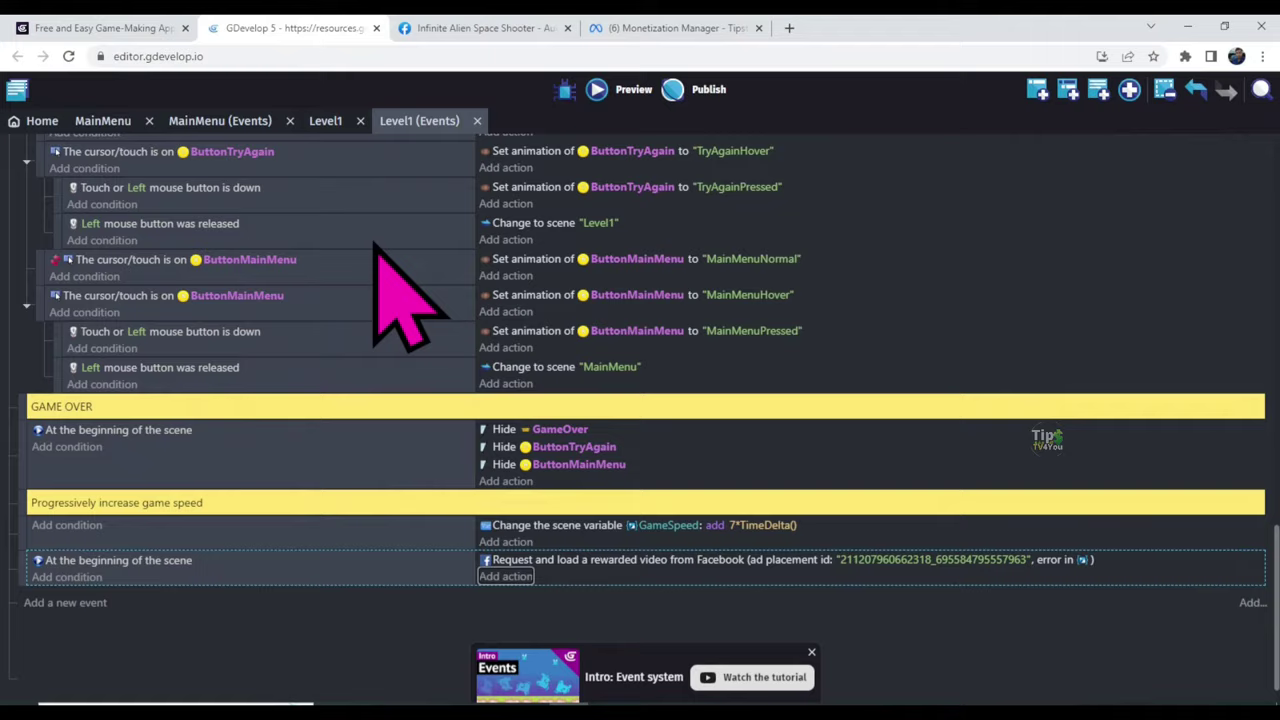
{"action": "scroll", "coordinate": [380, 251], "scroll_direction": "up", "scroll_amount": 3}
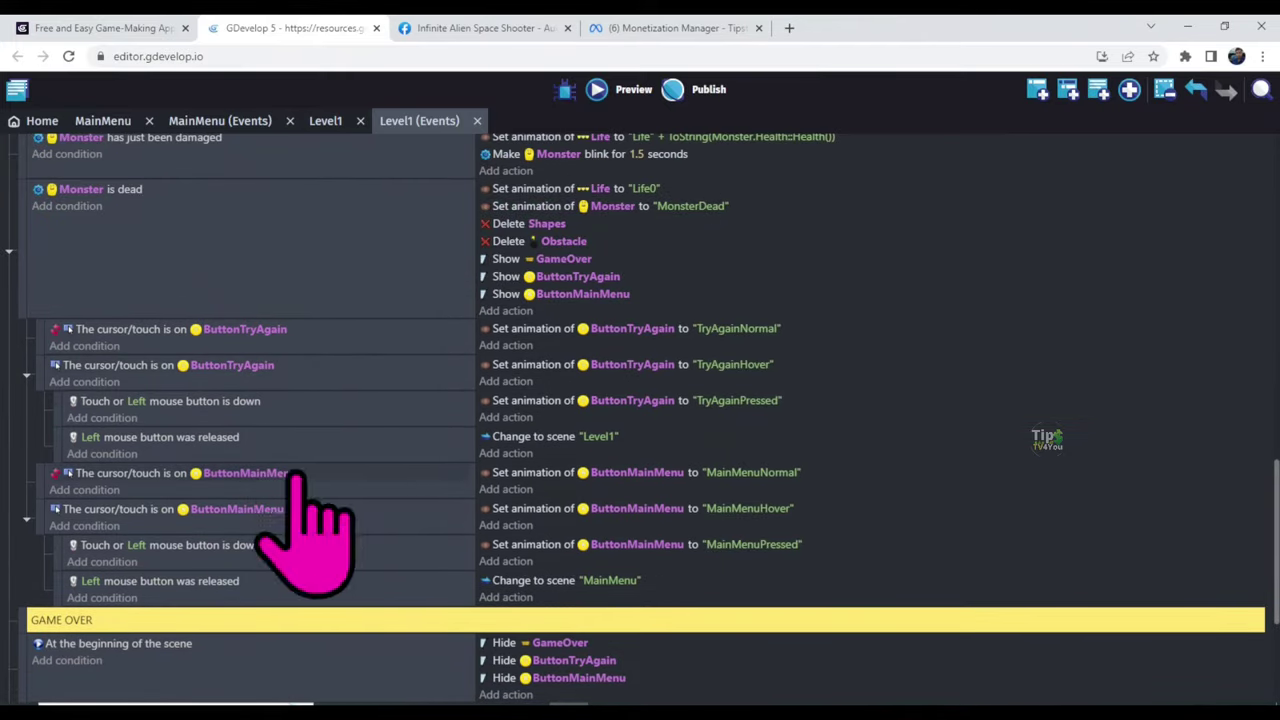
- Add Show the loaded rewarded video to the main-menu button release event, then copy it
{"action": "left_click", "coordinate": [333, 124]}
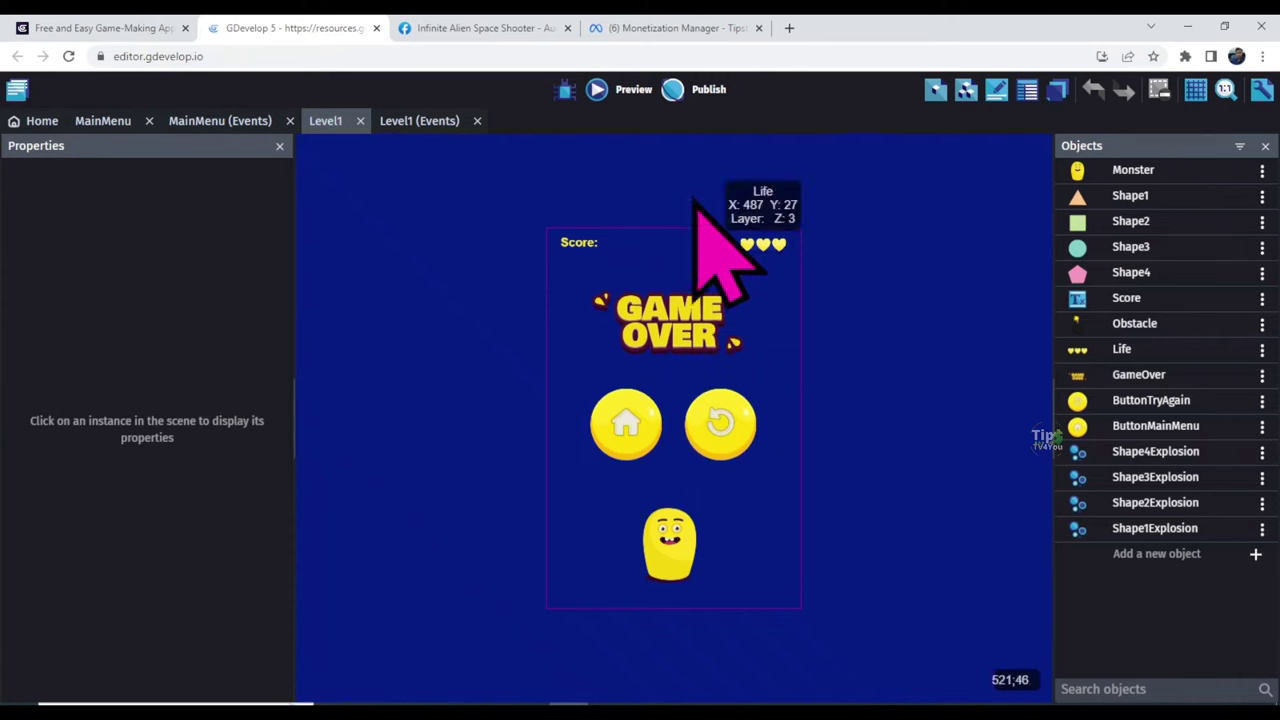
{"action": "left_click", "coordinate": [415, 121]}
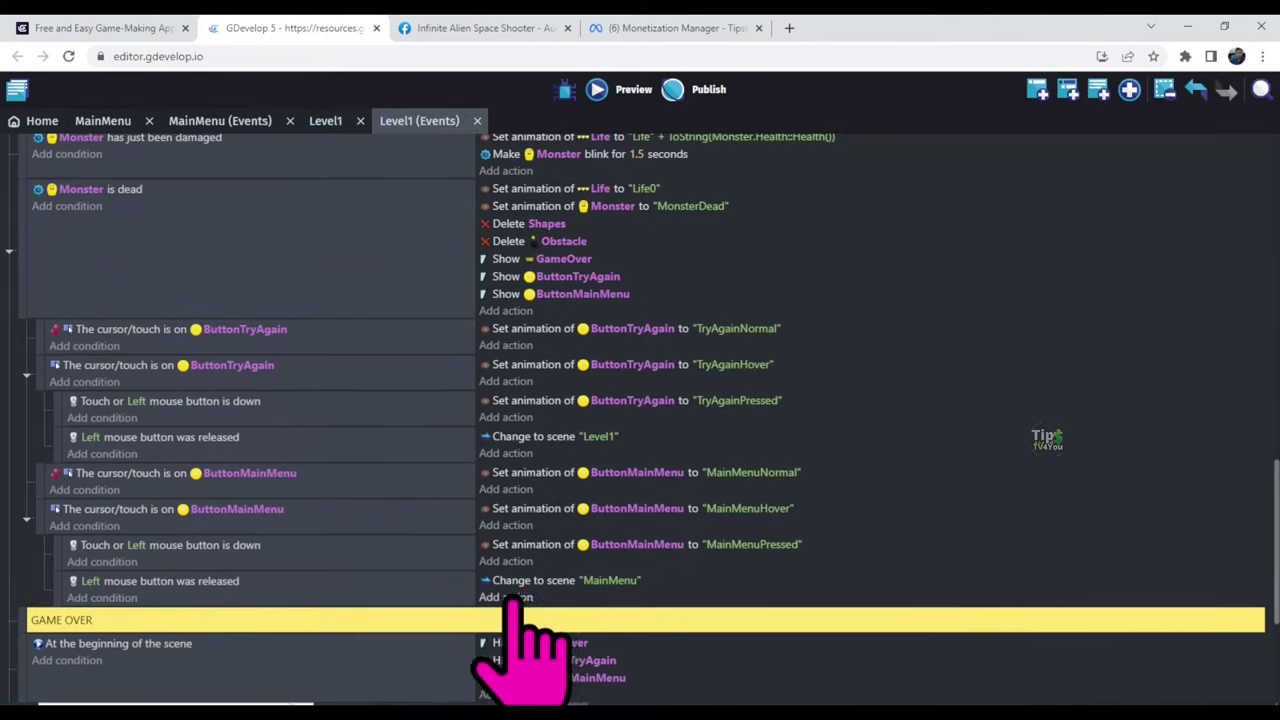
{"action": "left_click", "coordinate": [522, 598]}
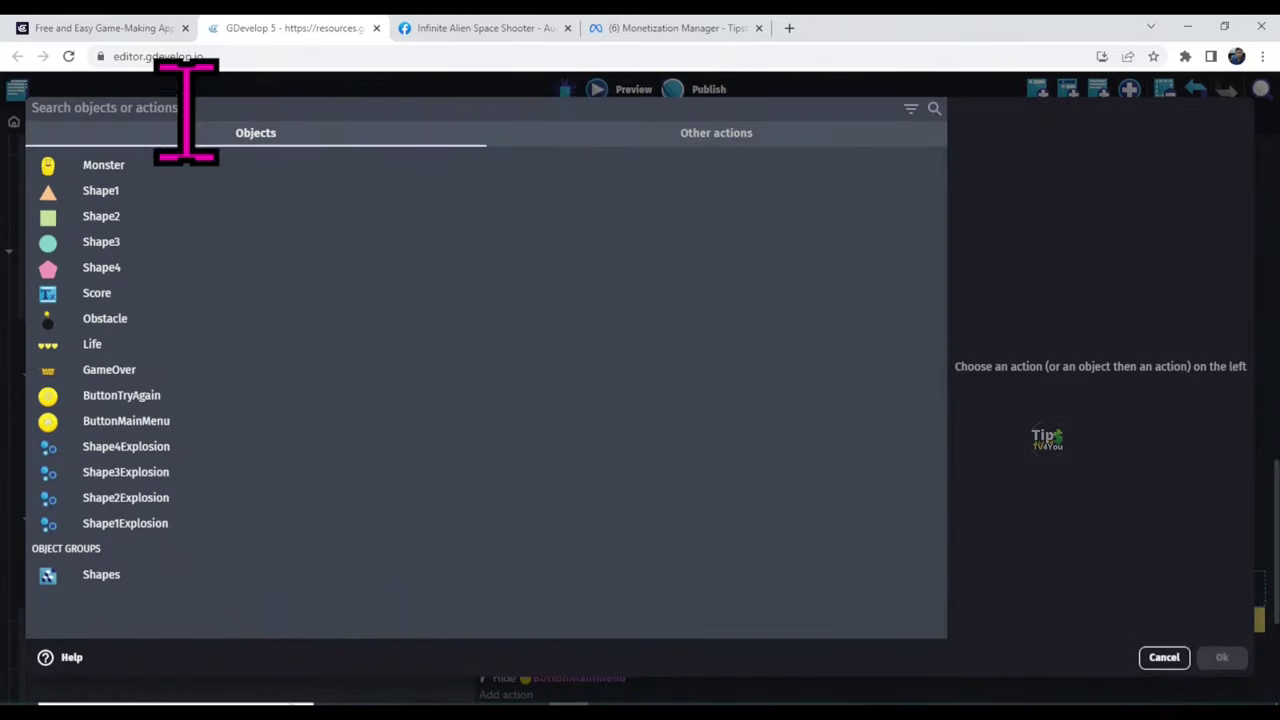
{"action": "type", "text": "faceb"}
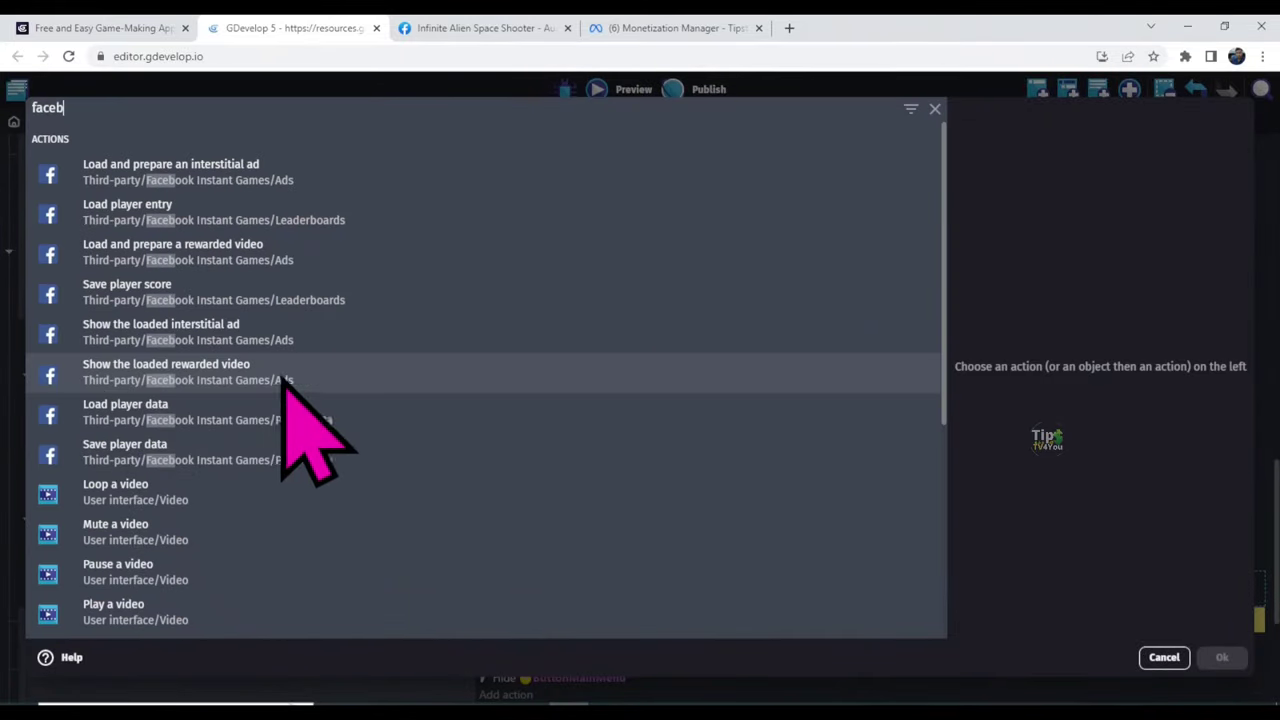
{"action": "left_click", "coordinate": [270, 378]}
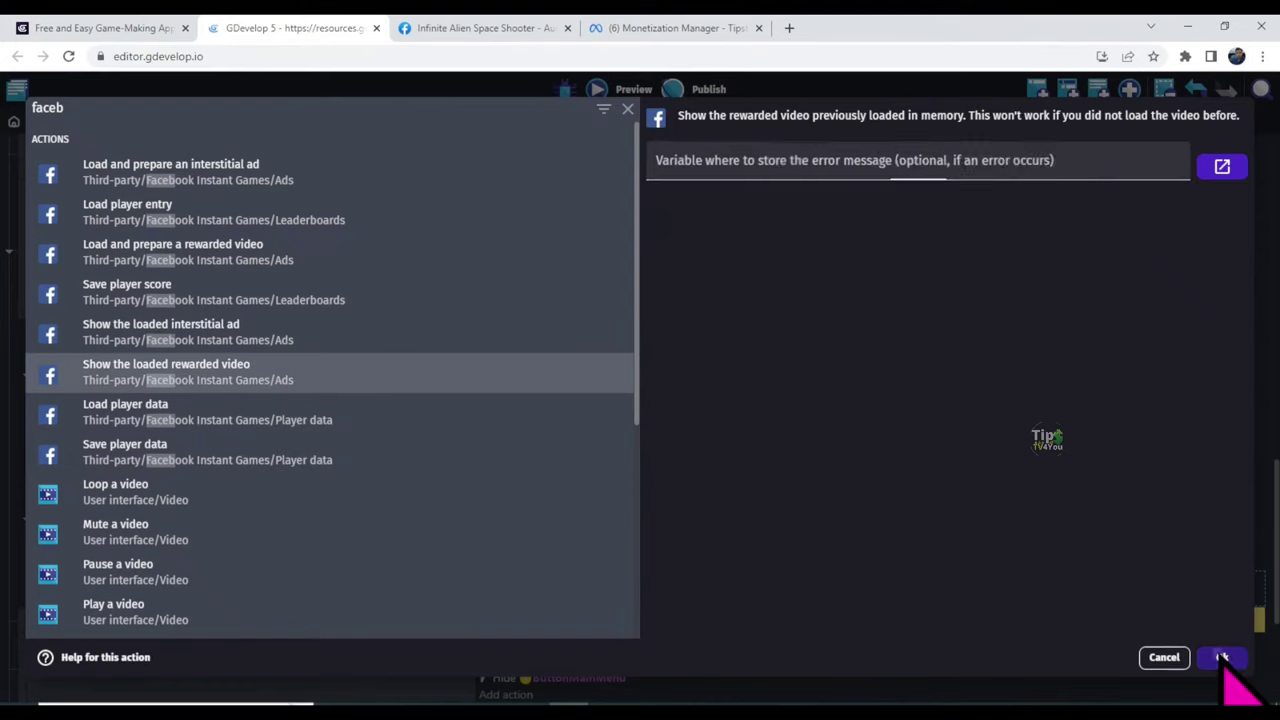
{"action": "left_click", "coordinate": [1230, 655]}
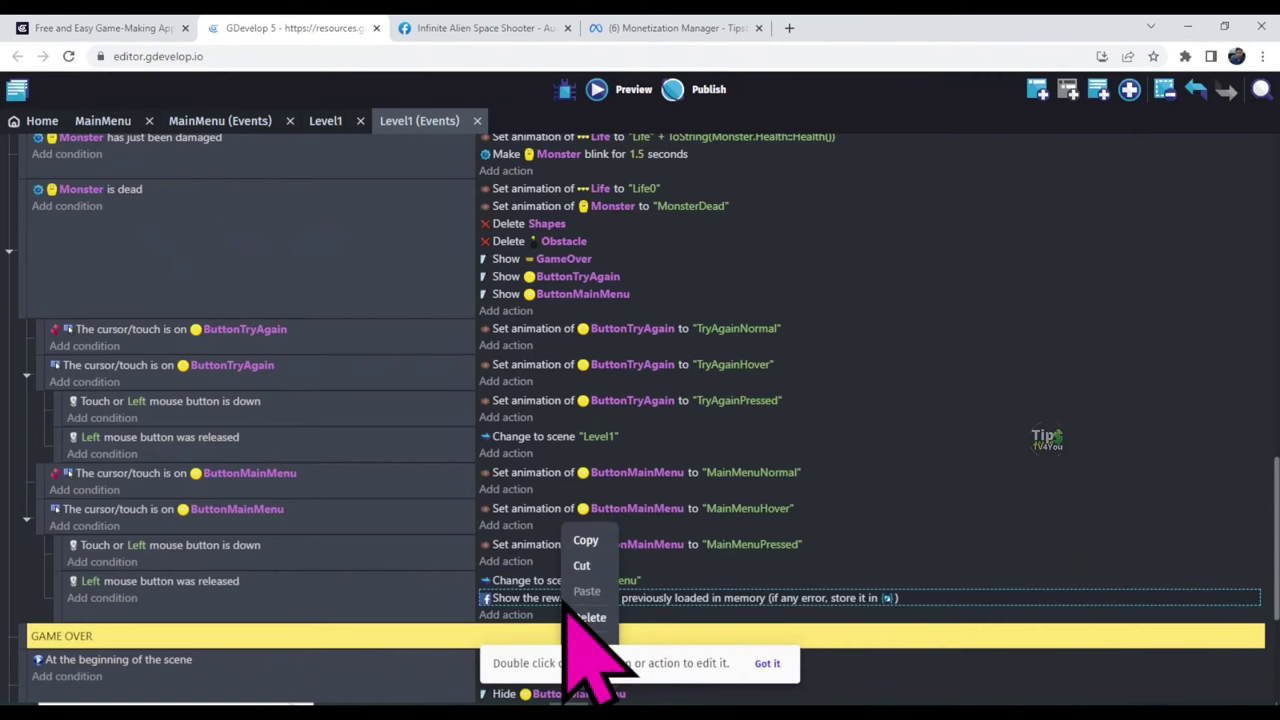
{"action": "left_click", "coordinate": [600, 542]}
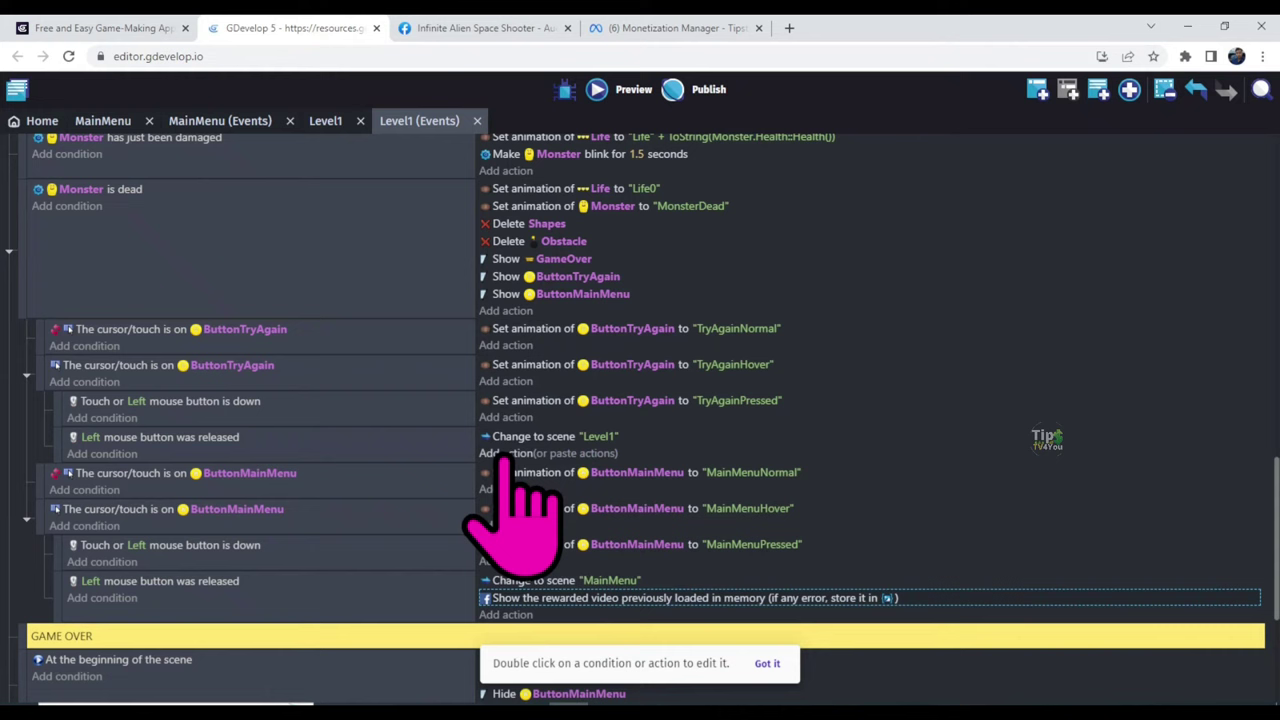
{"action": "scroll", "coordinate": [577, 458], "scroll_direction": "up", "scroll_amount": 10}
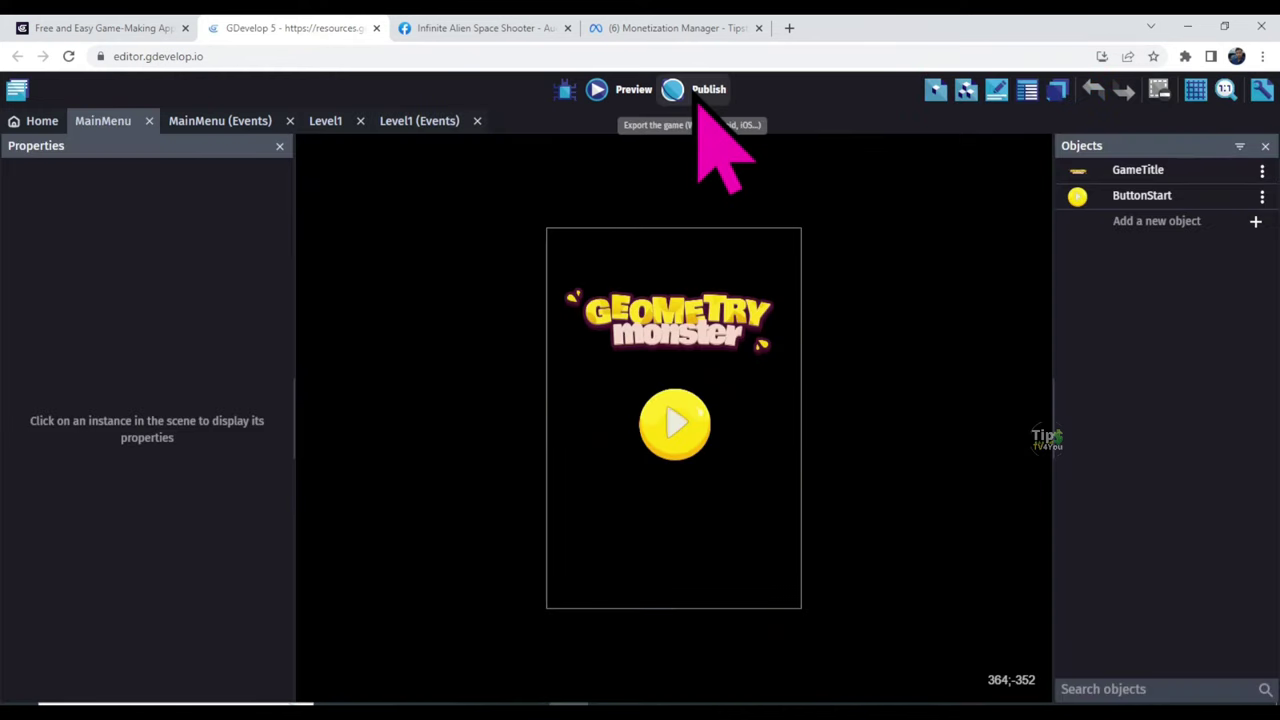
- Package the game as a Facebook Instant Game and download fb-instant-game.zip
{"action": "left_click", "coordinate": [700, 98]}
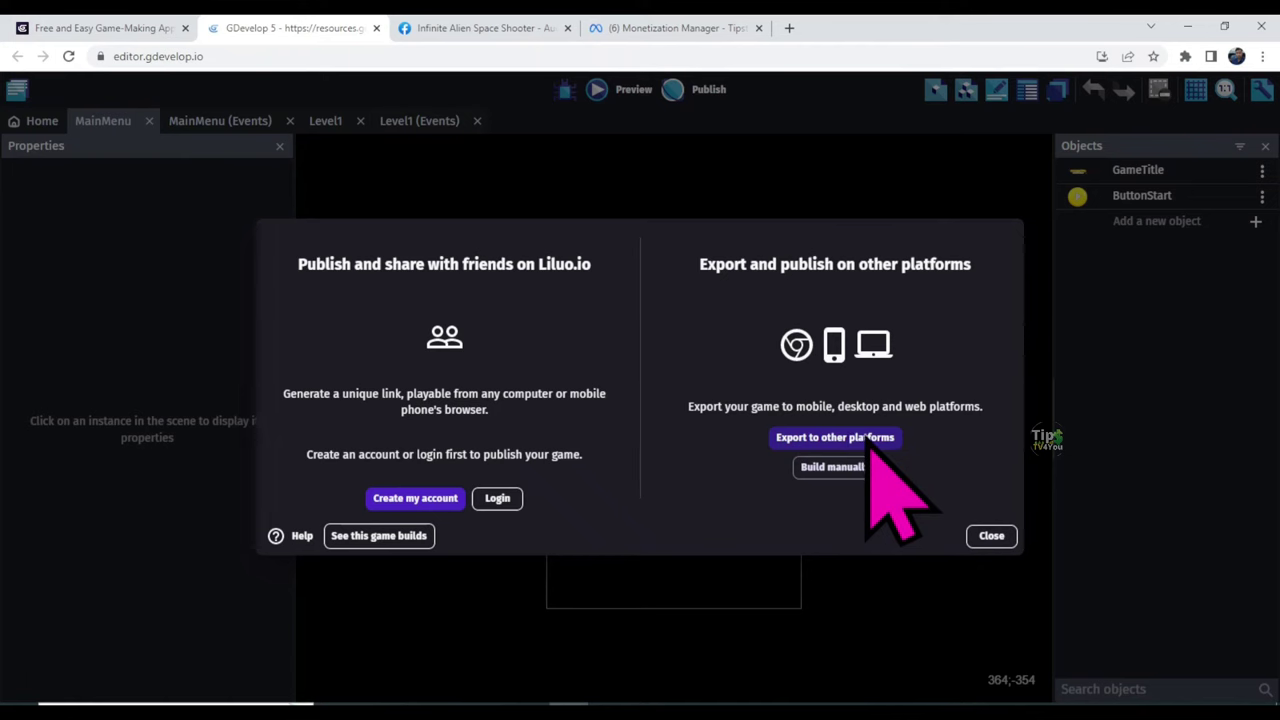
{"action": "left_click", "coordinate": [866, 443]}
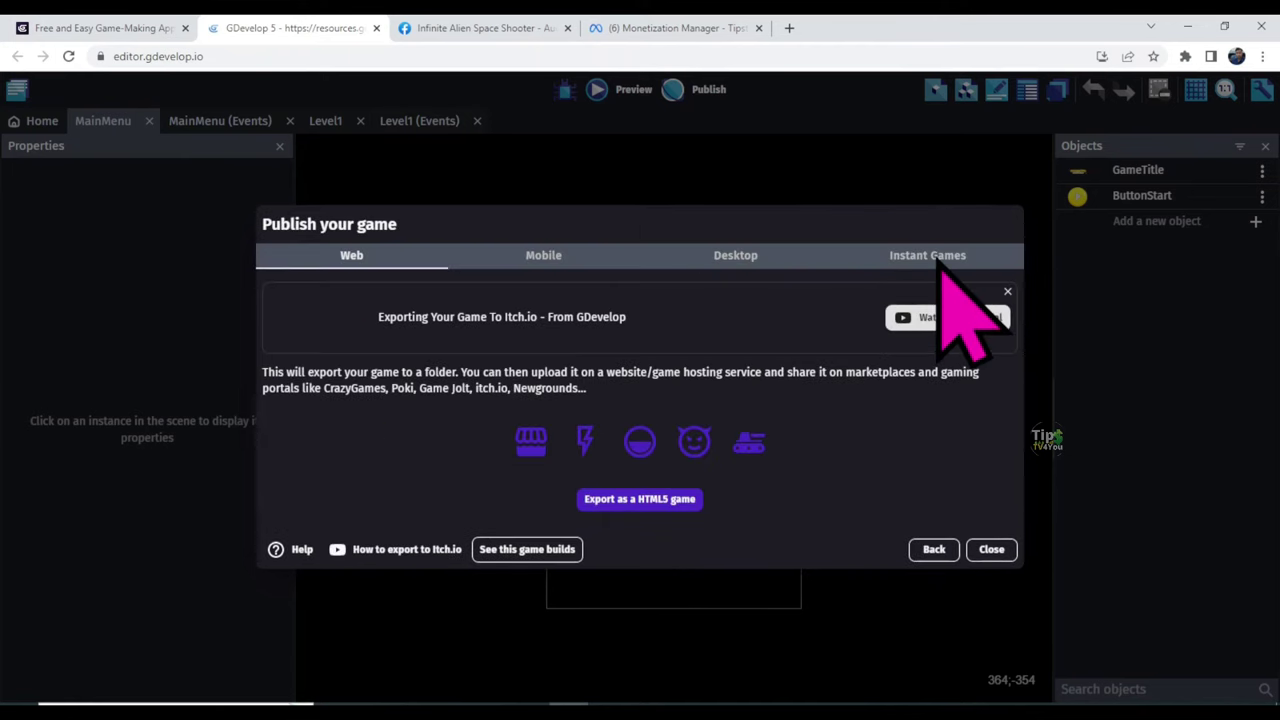
{"action": "left_click", "coordinate": [940, 258]}
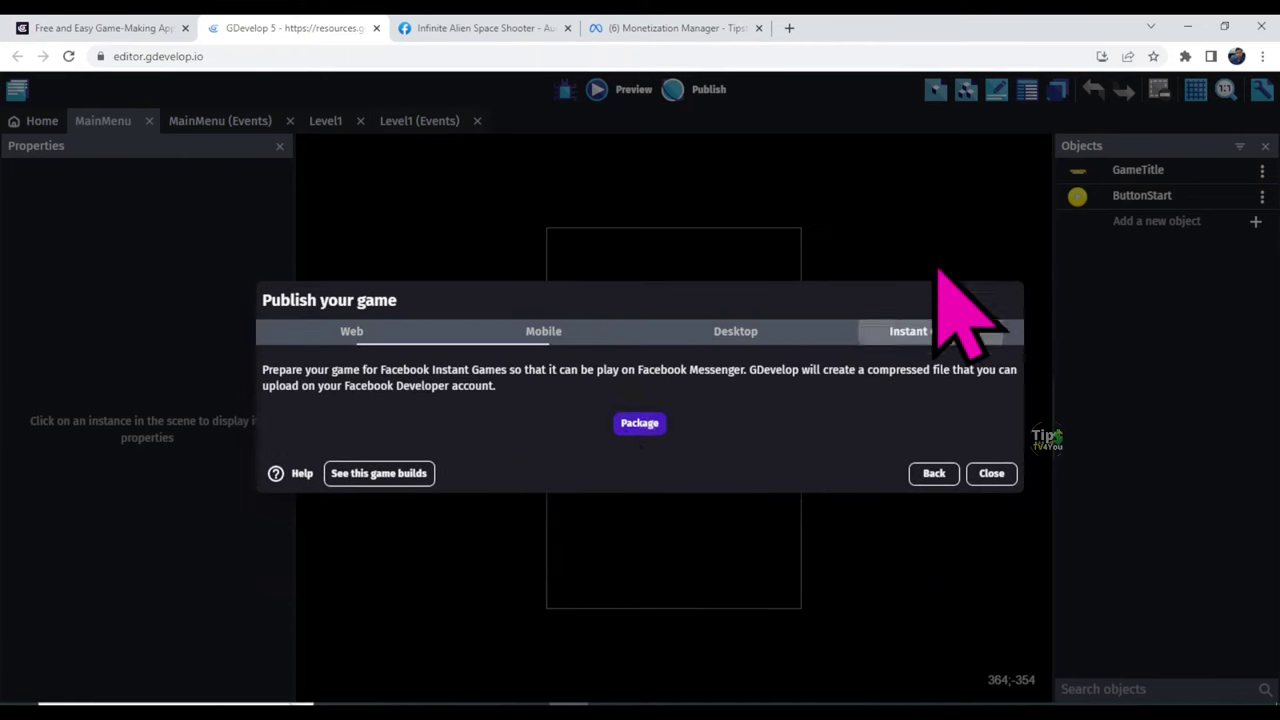
{"action": "left_click", "coordinate": [640, 425]}
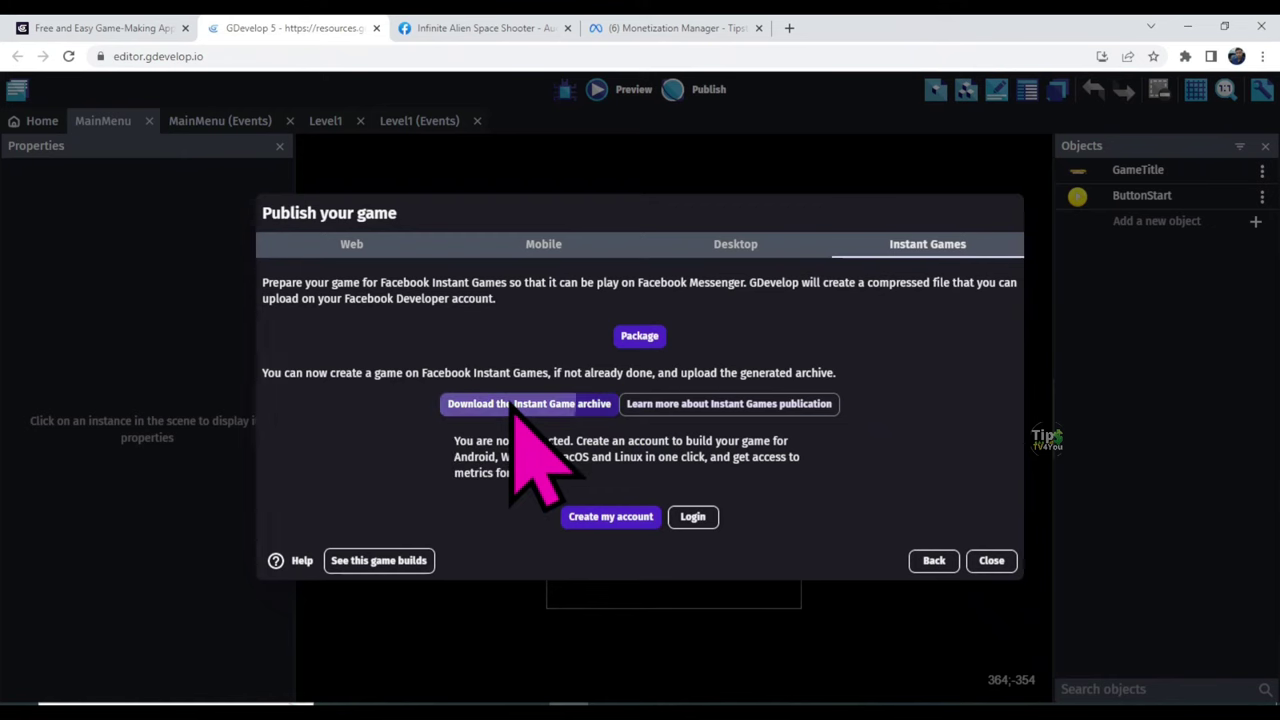
{"action": "left_click", "coordinate": [513, 408]}
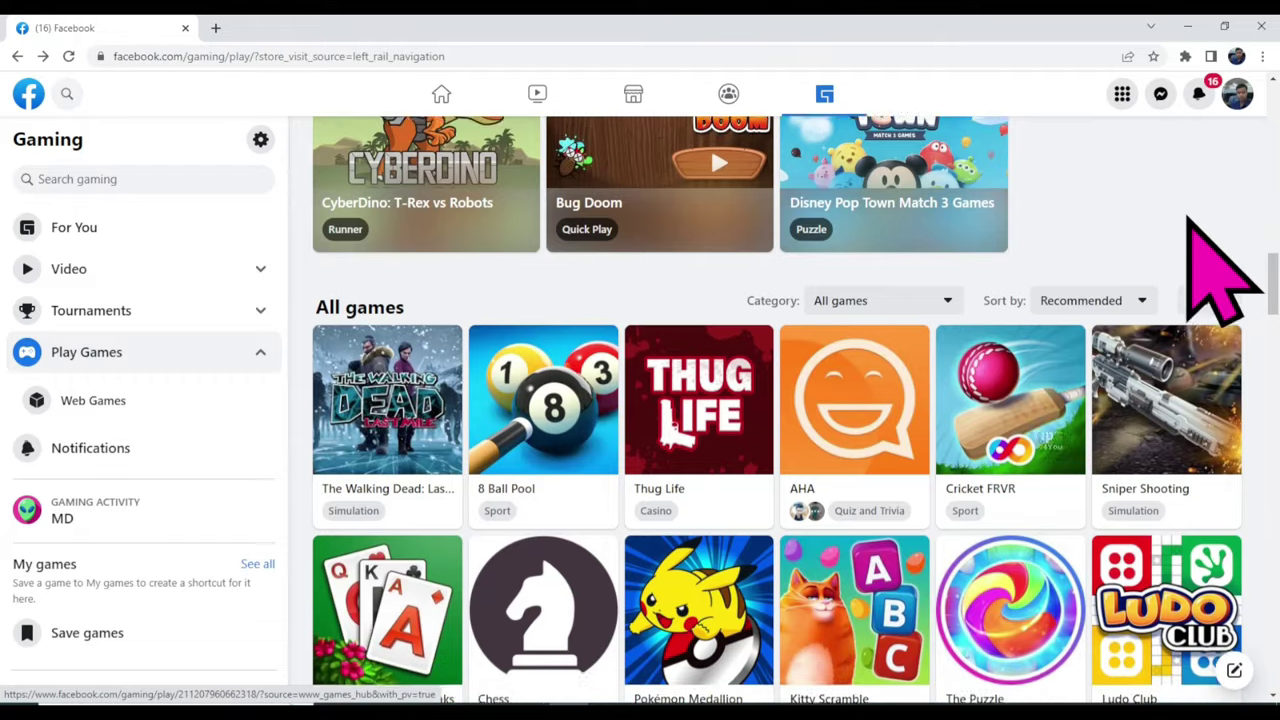
- Scroll the Facebook Gaming Play Games grid to find Infinite Alien Space Shooter
{"action": "scroll", "coordinate": [1210, 270], "scroll_direction": "down", "scroll_amount": 10}
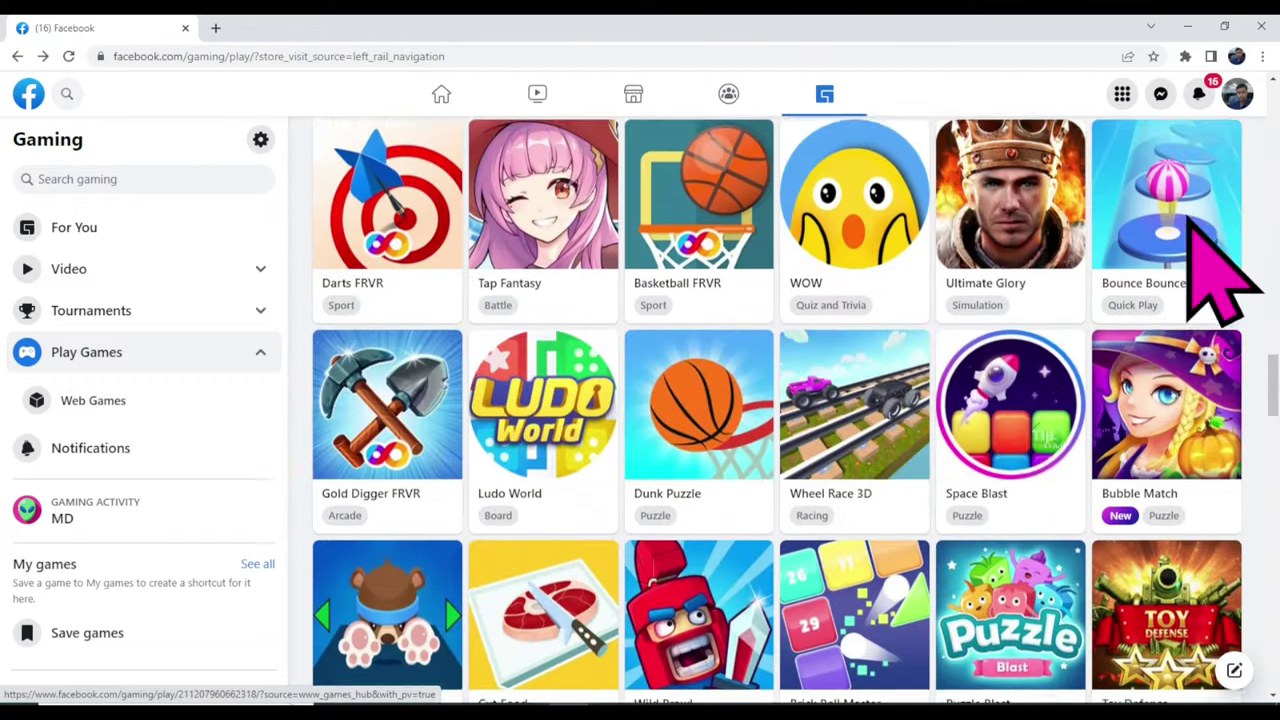
{"action": "scroll", "coordinate": [1195, 235], "scroll_direction": "down", "scroll_amount": 8}
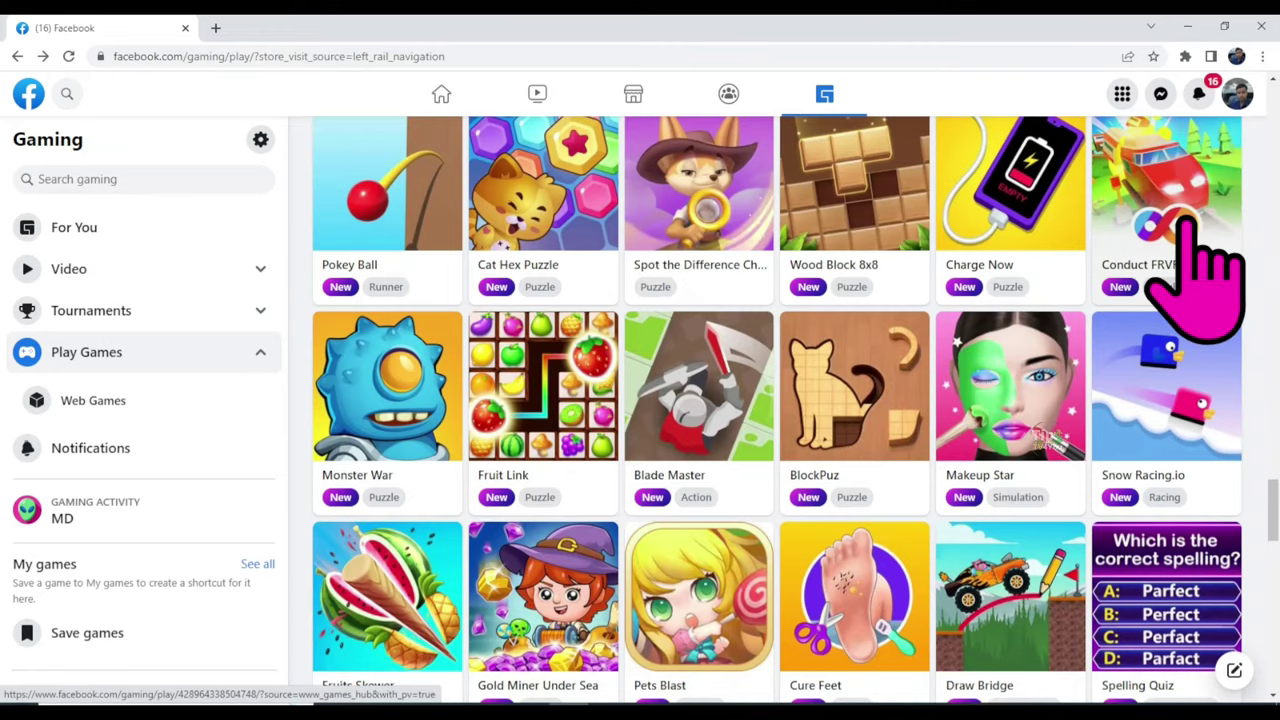
{"action": "scroll", "coordinate": [1205, 220], "scroll_direction": "down", "scroll_amount": 2}
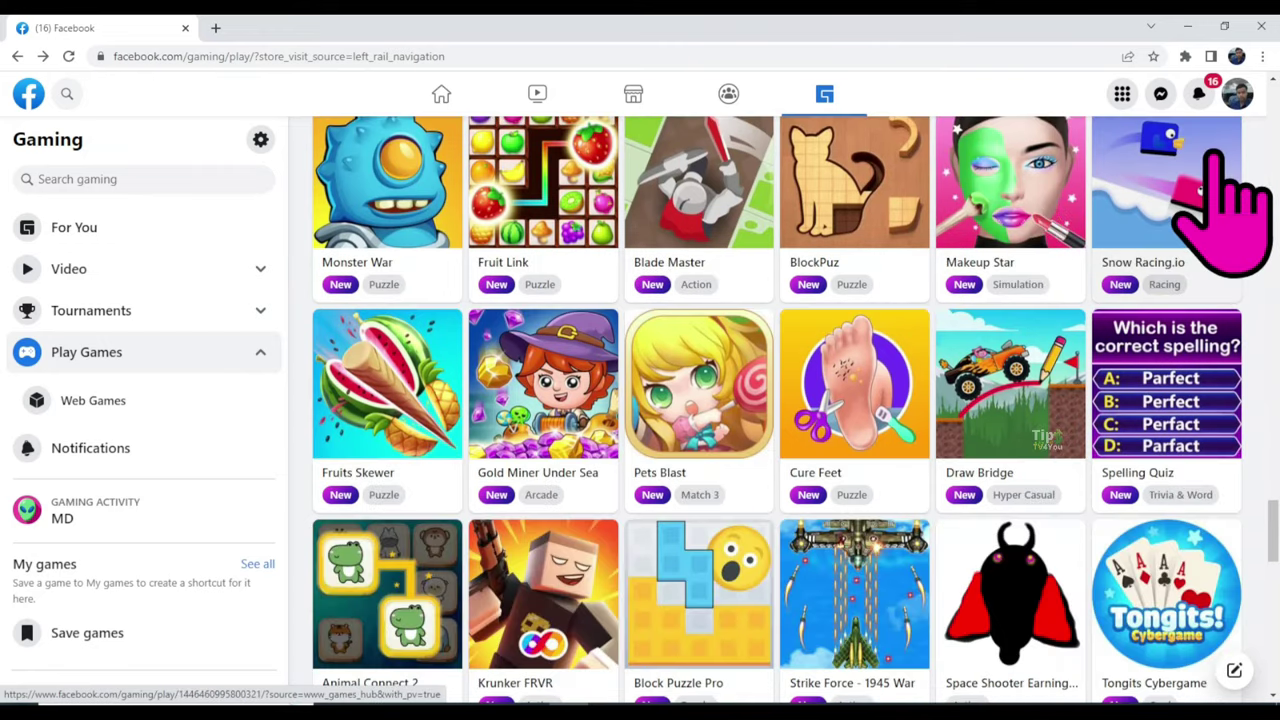
{"action": "scroll", "coordinate": [1210, 200], "scroll_direction": "down", "scroll_amount": 8}
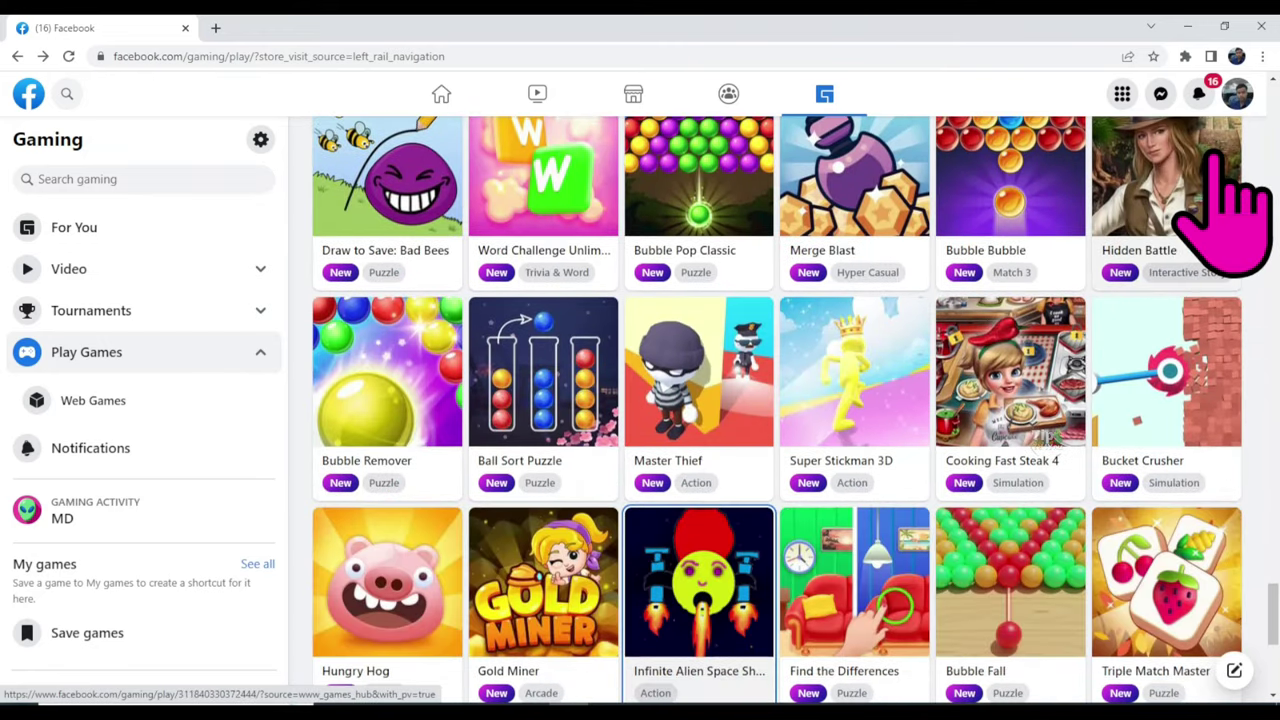
{"action": "scroll", "coordinate": [1218, 193], "scroll_direction": "down", "scroll_amount": 2}
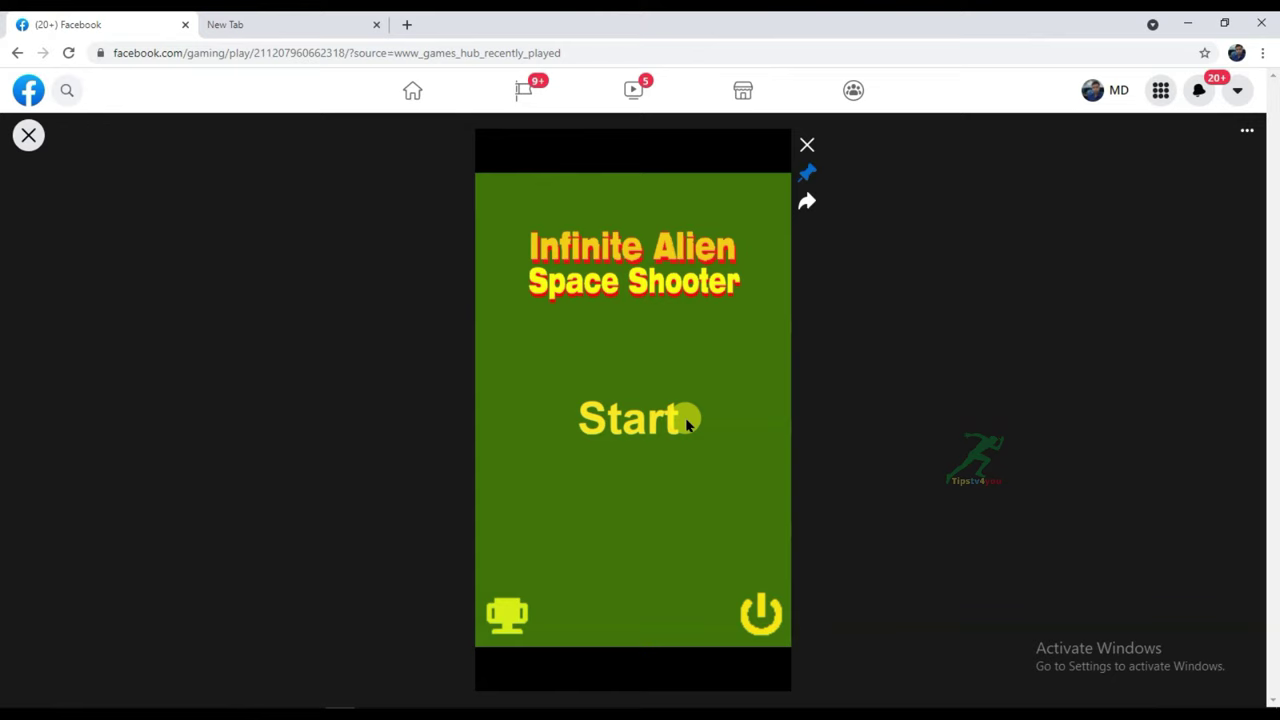
- Start Infinite Alien Space Shooter, dismiss the interstitial and video ads, and begin playing
{"action": "left_click", "coordinate": [686, 420]}
{"action": "left_click", "coordinate": [495, 150]}
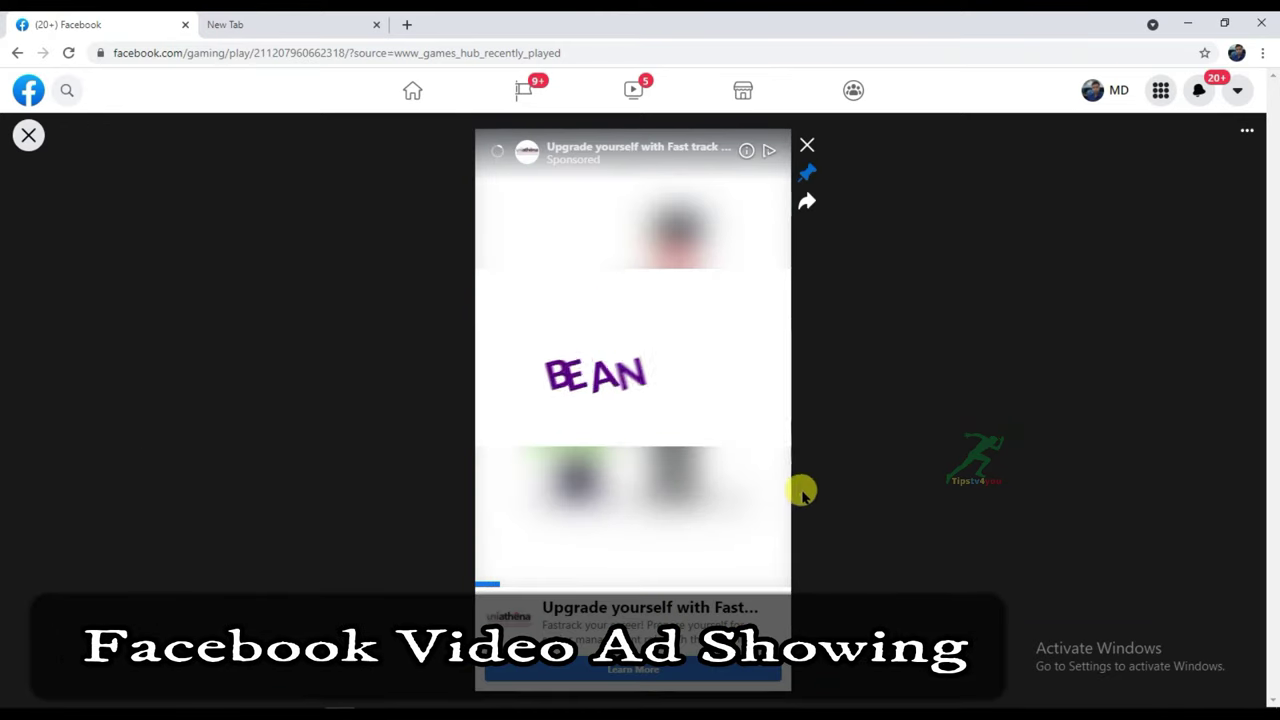
{"action": "left_click", "coordinate": [493, 152]}
{"action": "left_click", "coordinate": [649, 520]}
{"action": "left_click", "coordinate": [665, 512]}
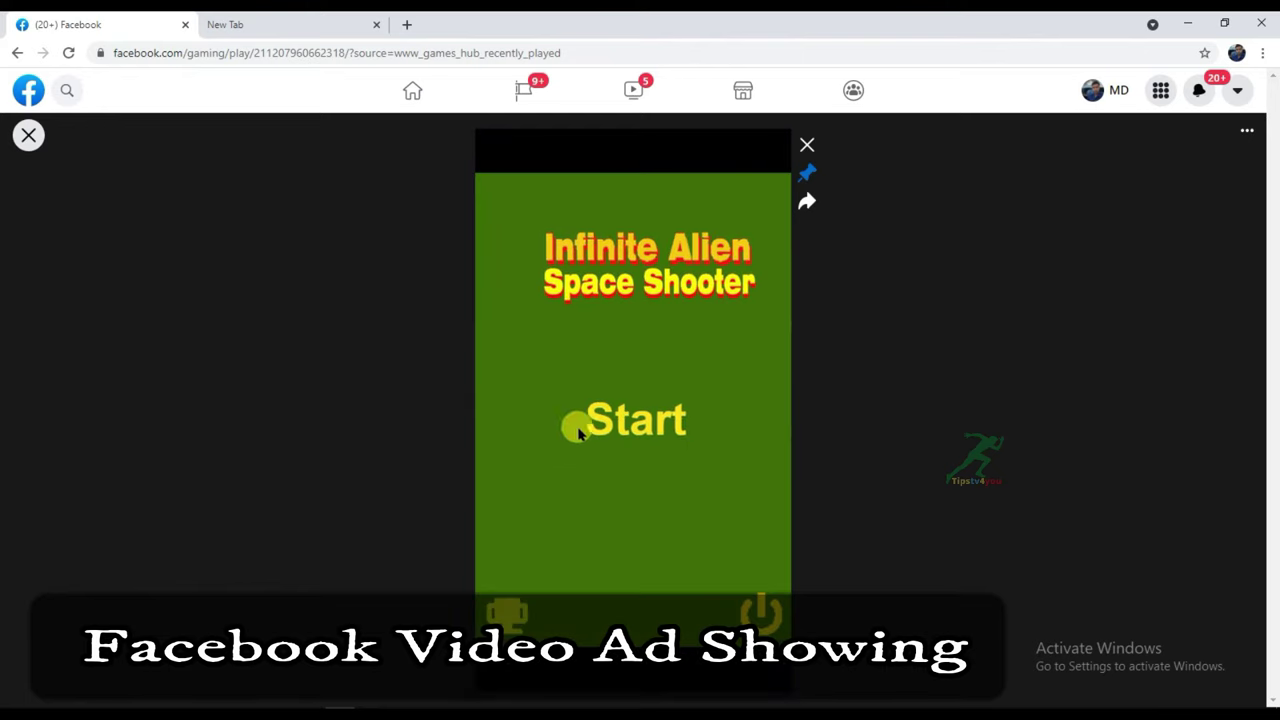
{"action": "left_click", "coordinate": [634, 432]}
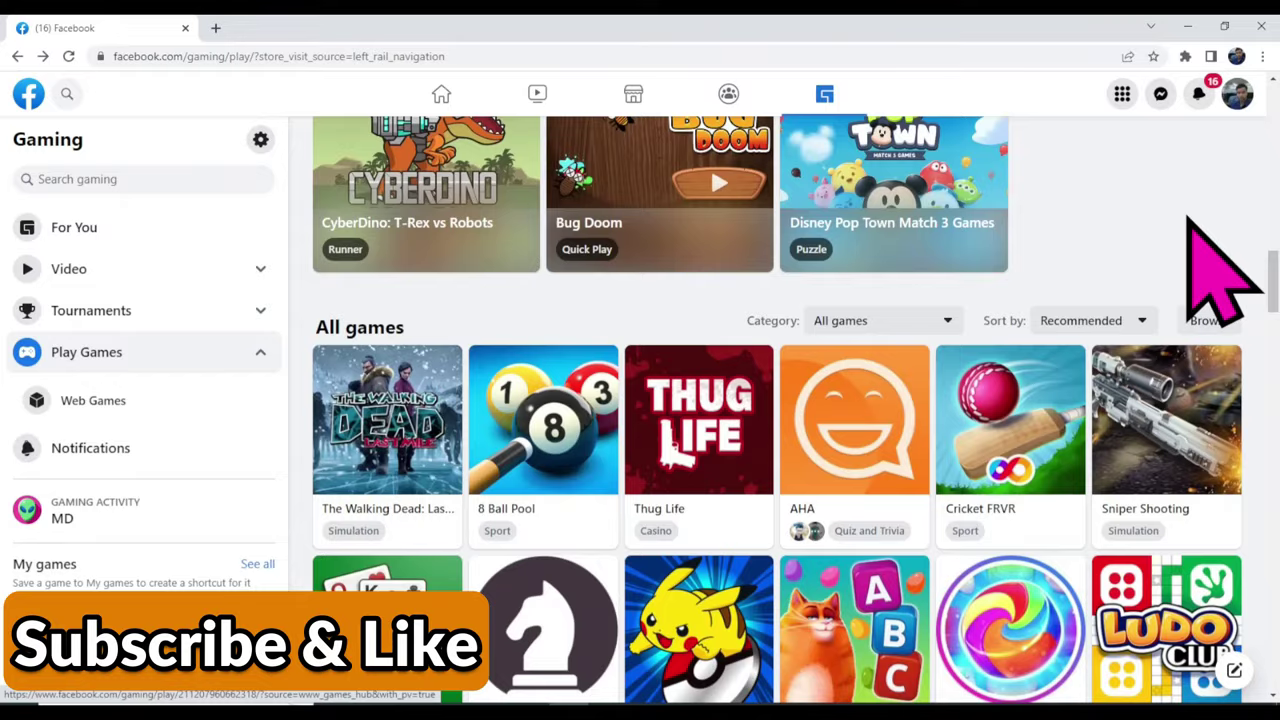
{"action": "scroll", "coordinate": [1195, 245], "scroll_direction": "down", "scroll_amount": 15}
{"action": "scroll", "coordinate": [1195, 245], "scroll_direction": "down", "scroll_amount": 10}
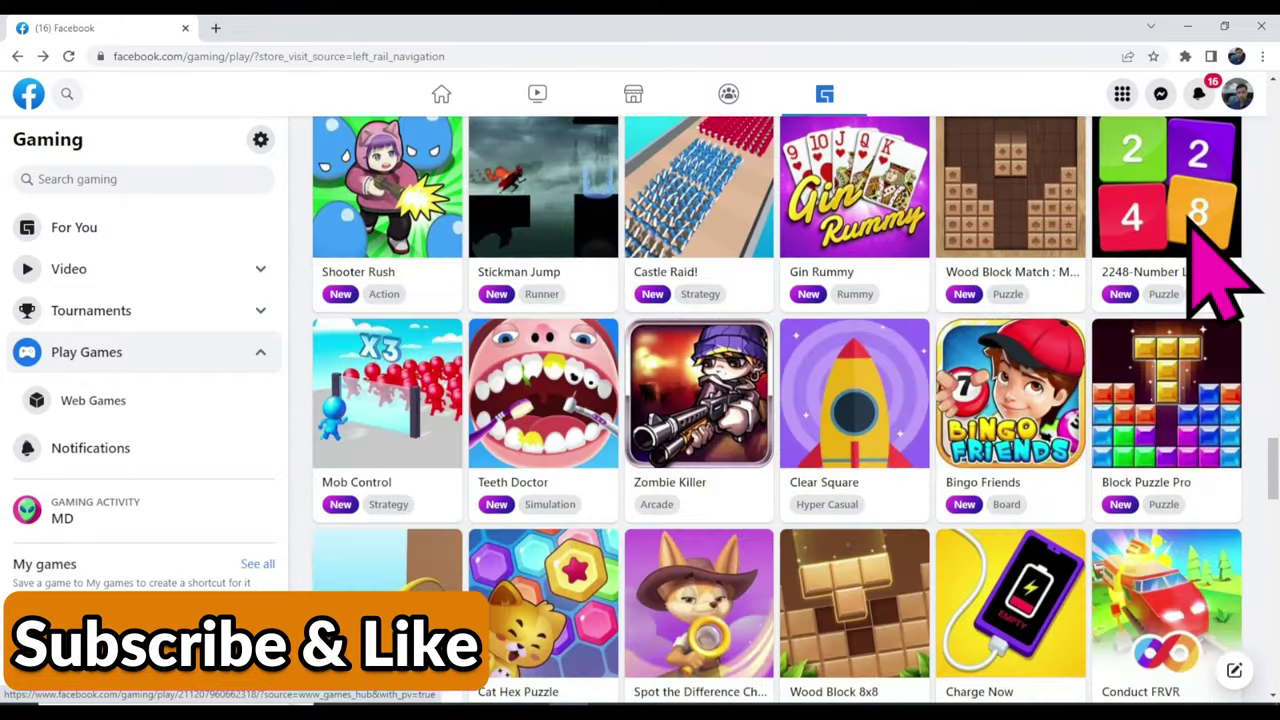